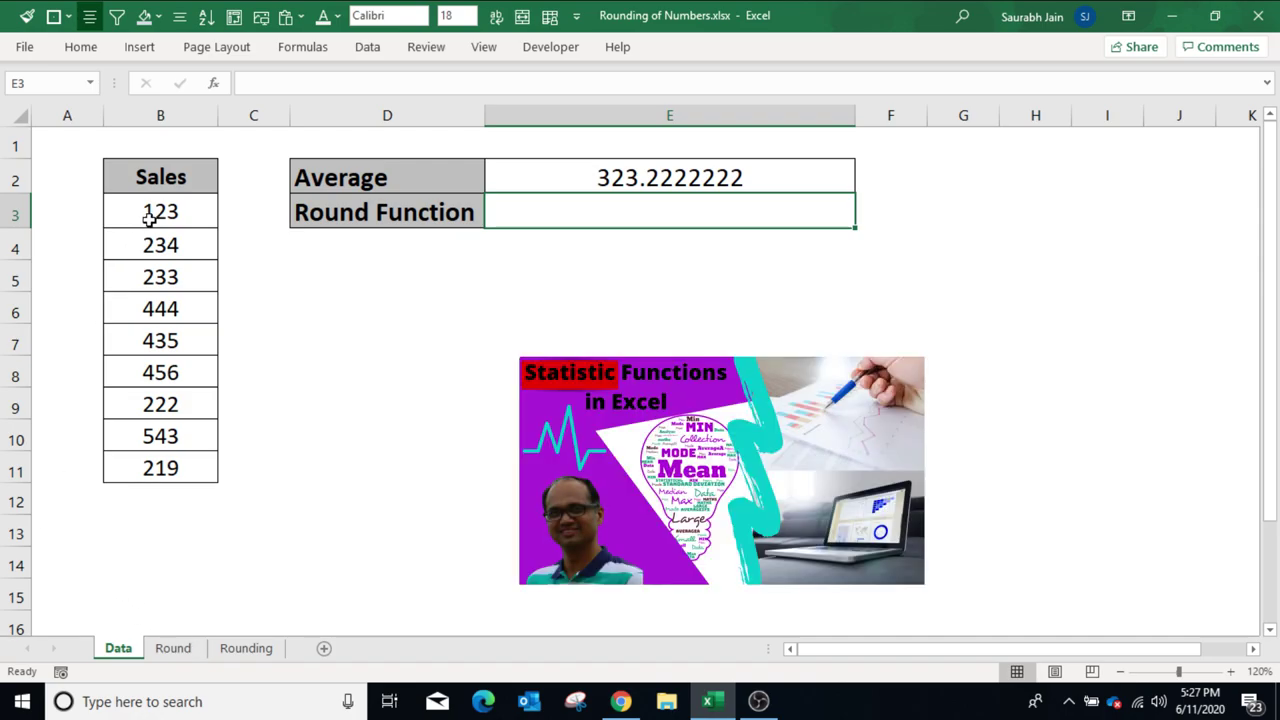
Step: Enter =ROUND(E2,1) in E3 so the Average shows as 323.2
drag(152, 212, 171, 466)
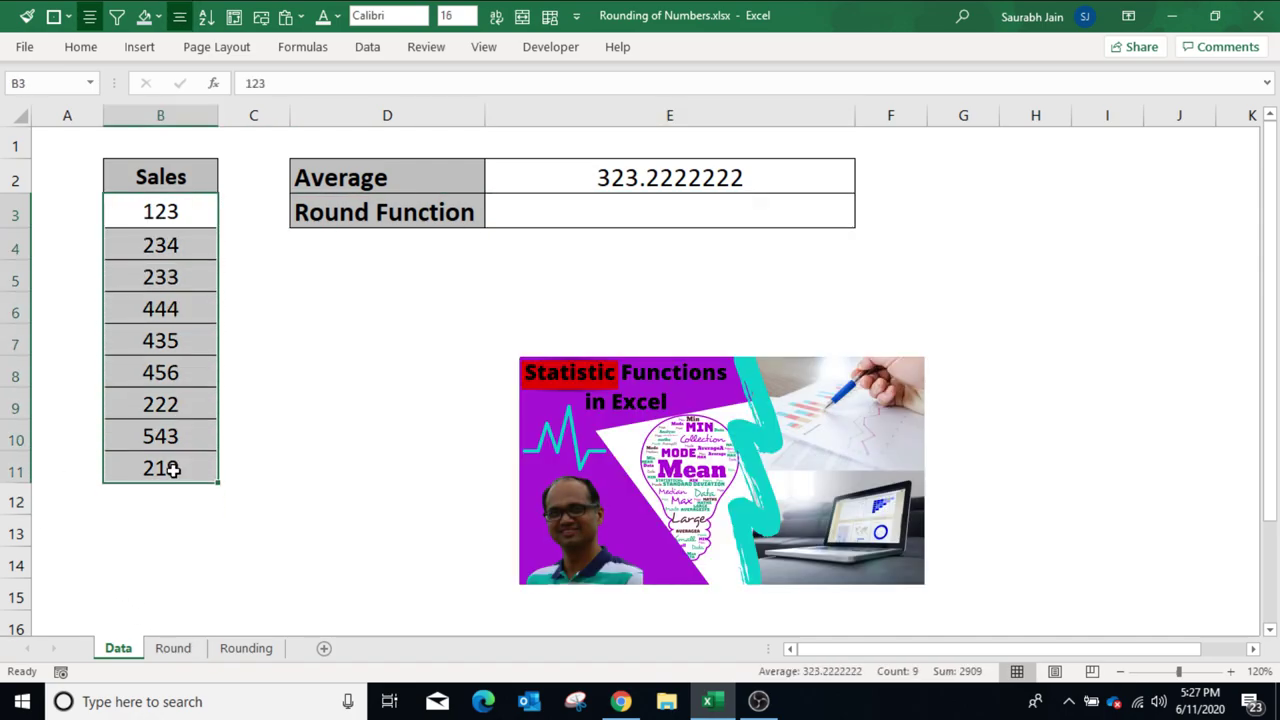
click(582, 177)
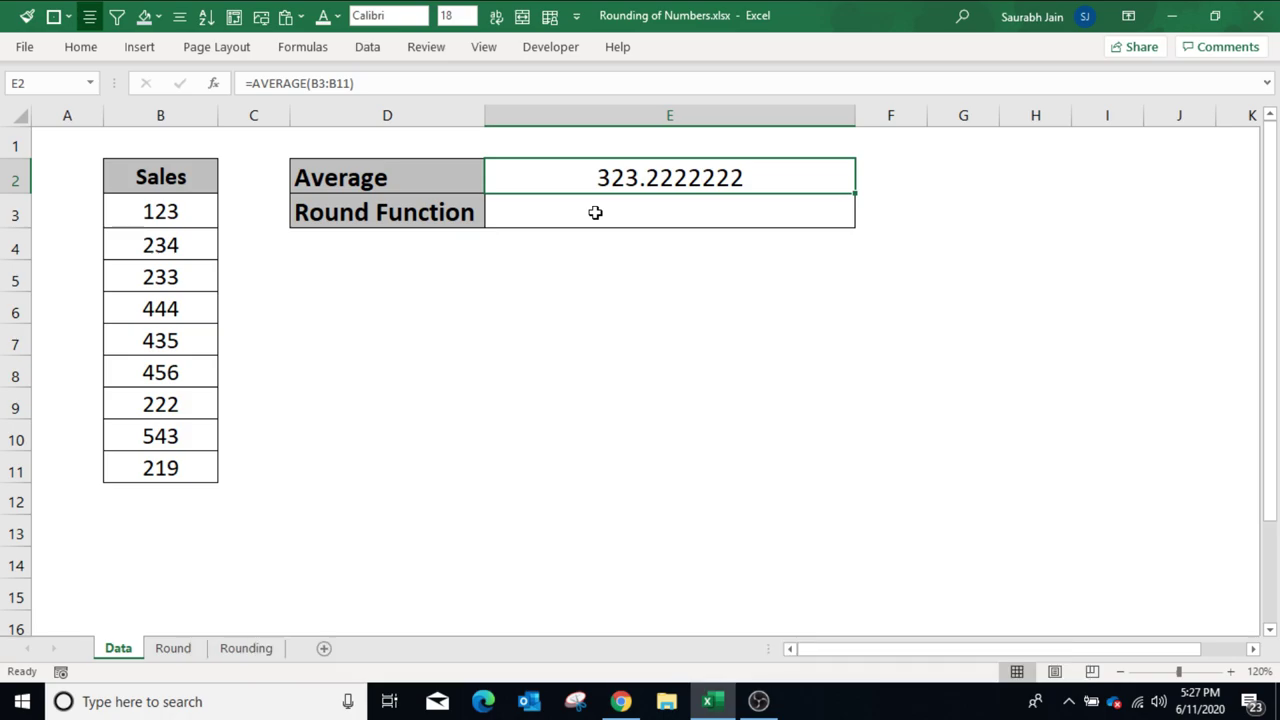
click(595, 212)
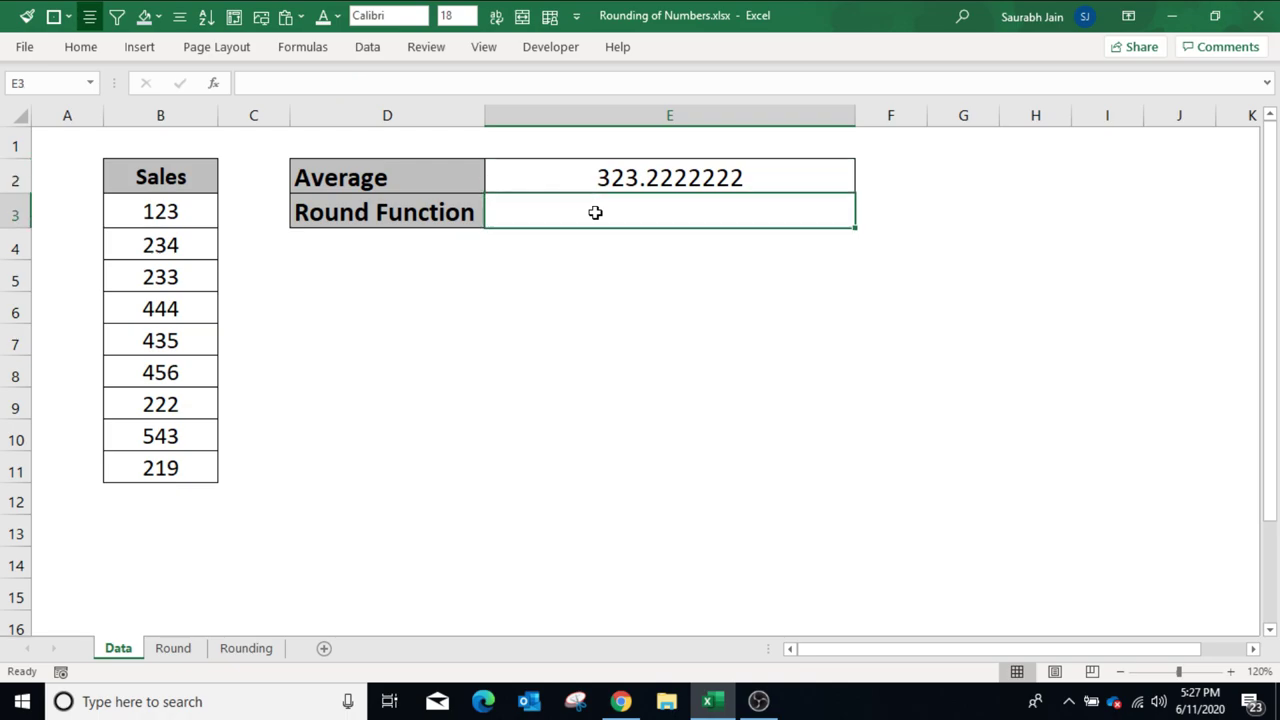
text(=R)
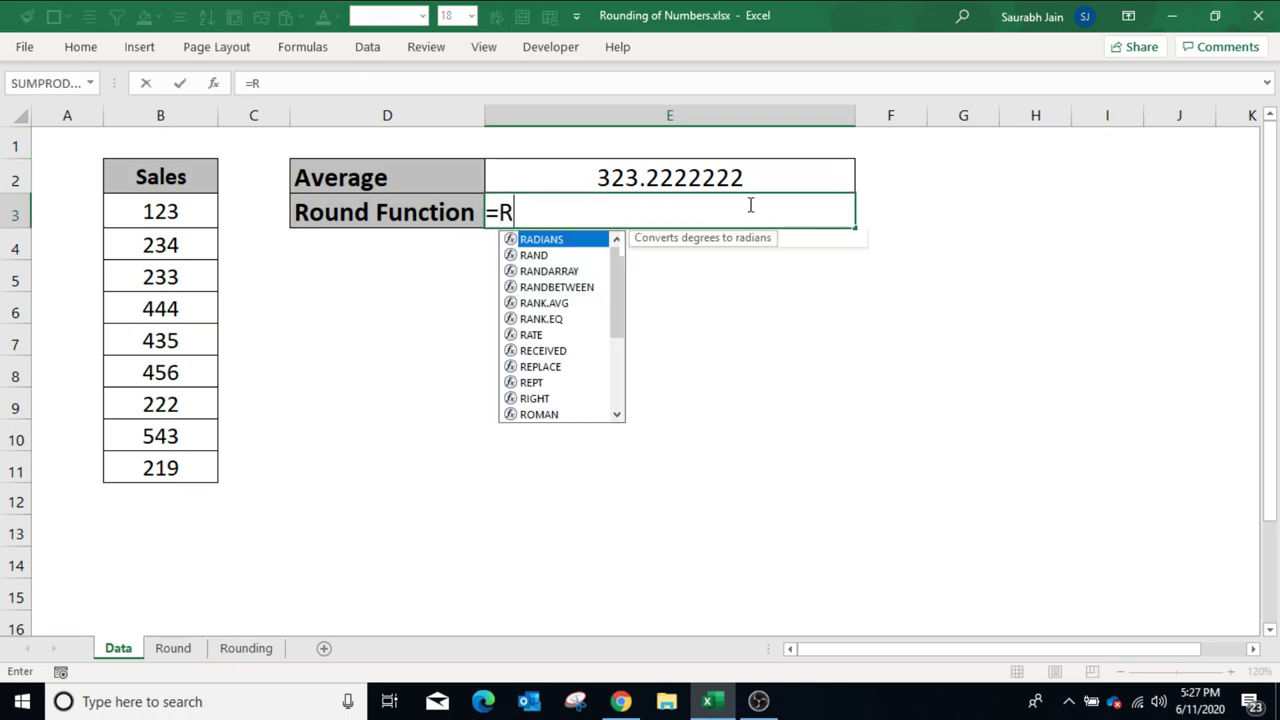
text(ound()
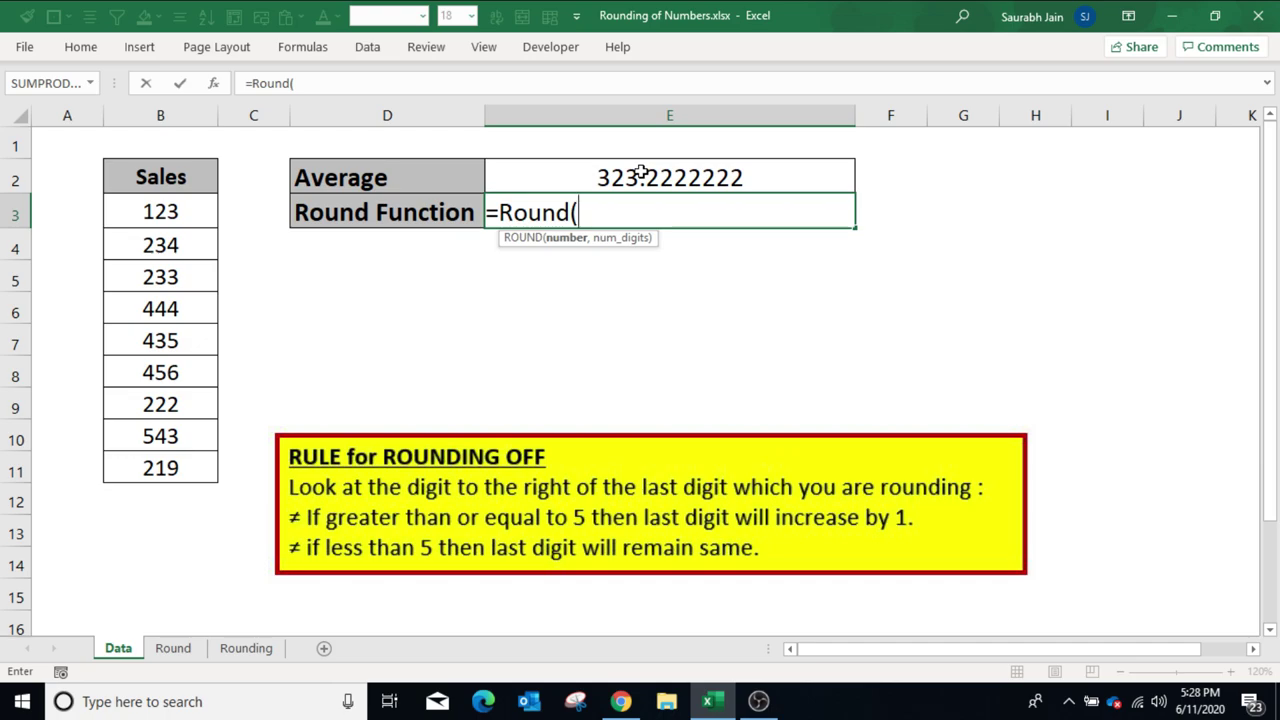
click(642, 173)
text(,)
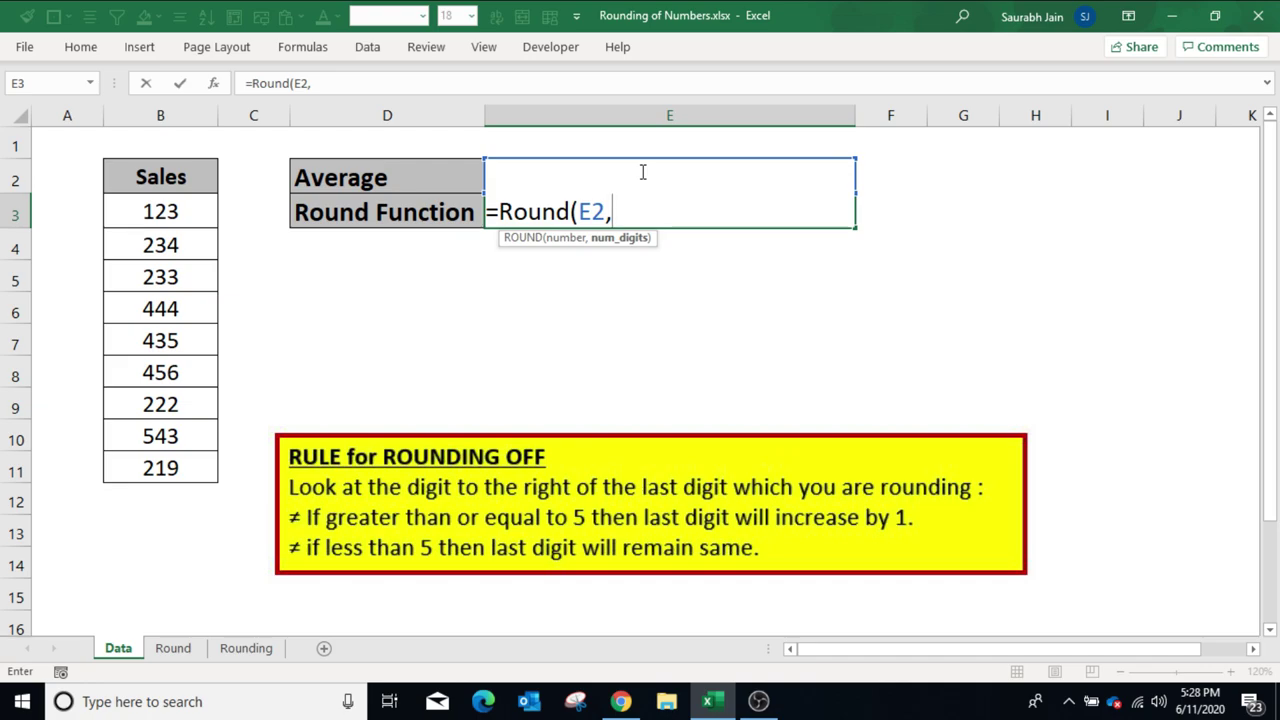
text(1)
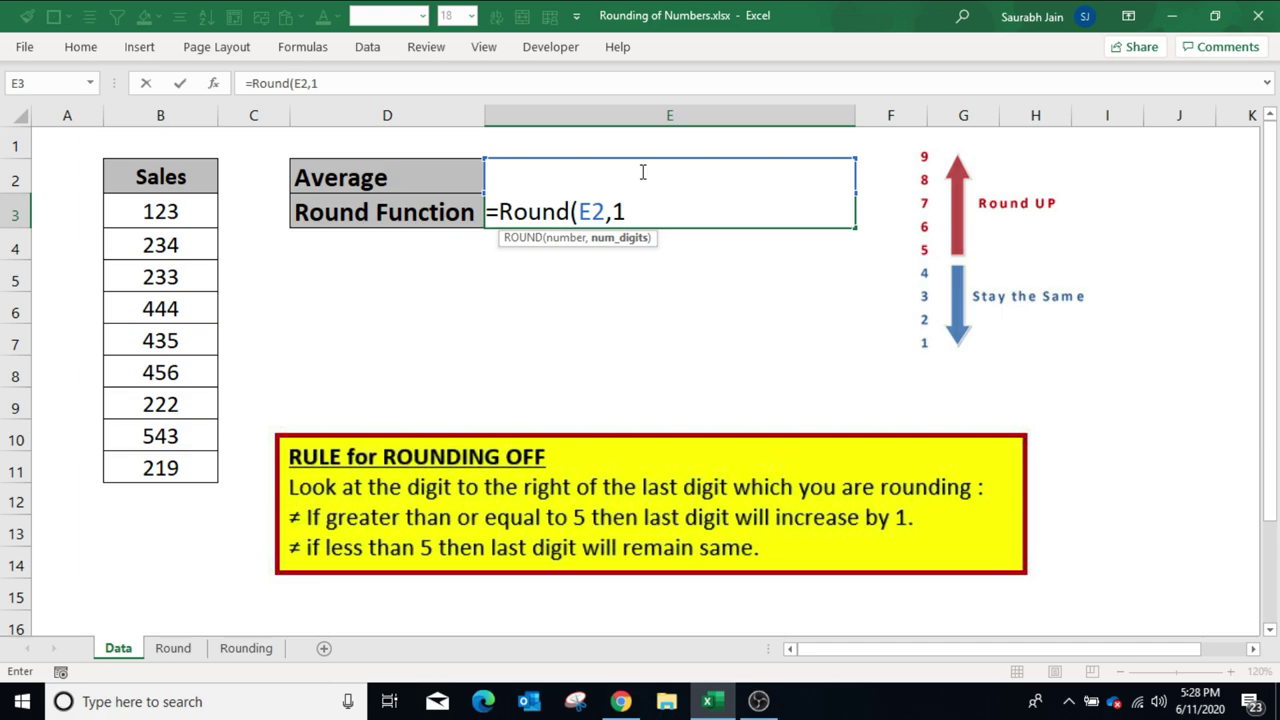
text())
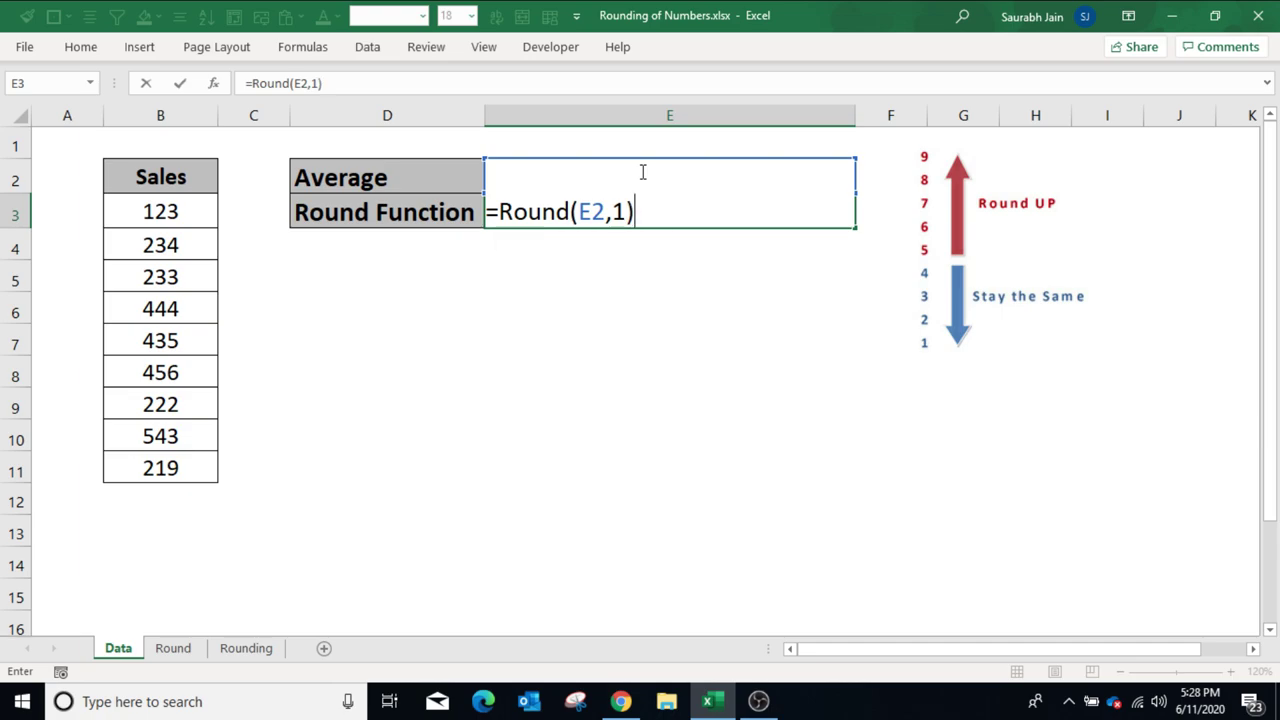
key(Return)
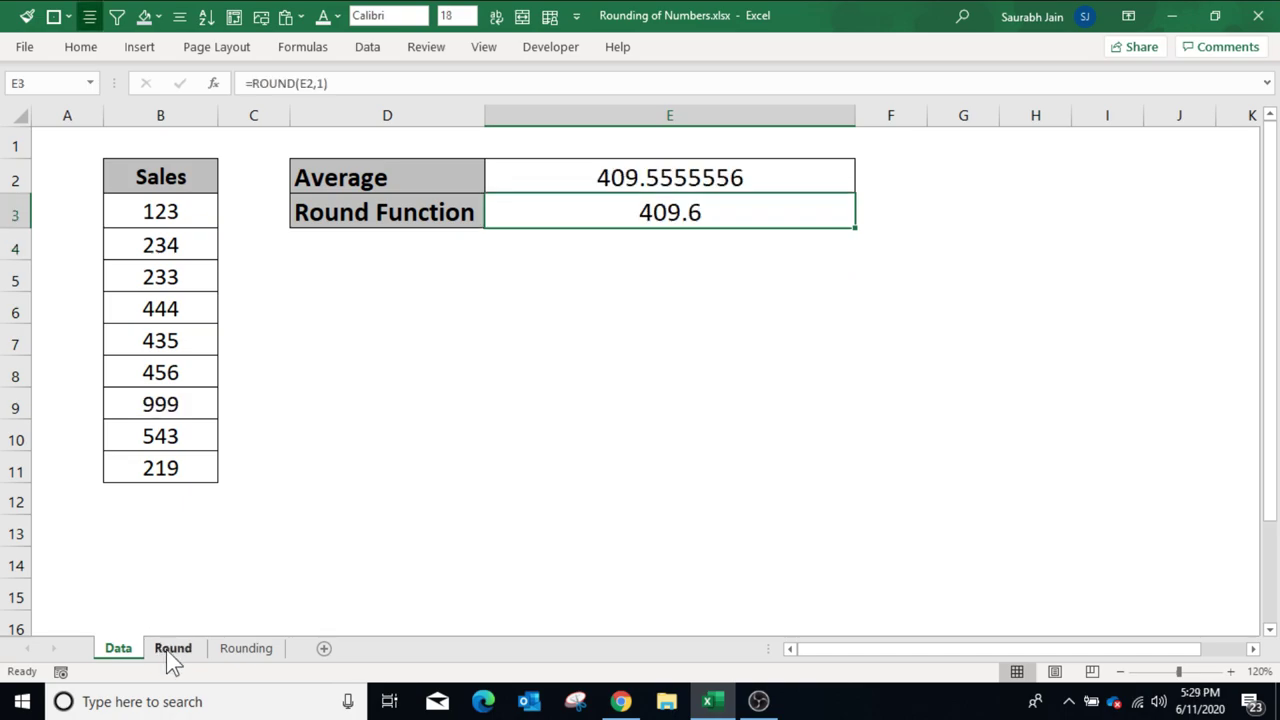
Step: On the Round sheet, enter =ROUND(B2,C2) in D2, giving 235
click(170, 652)
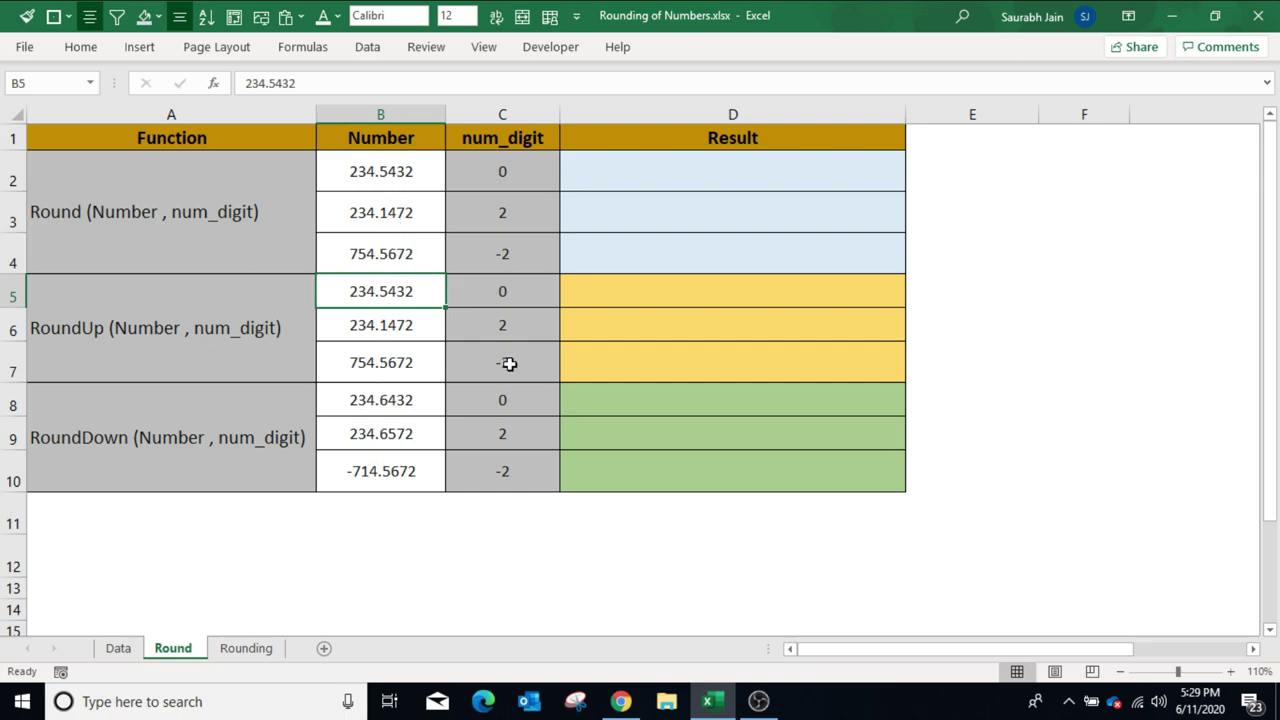
click(649, 180)
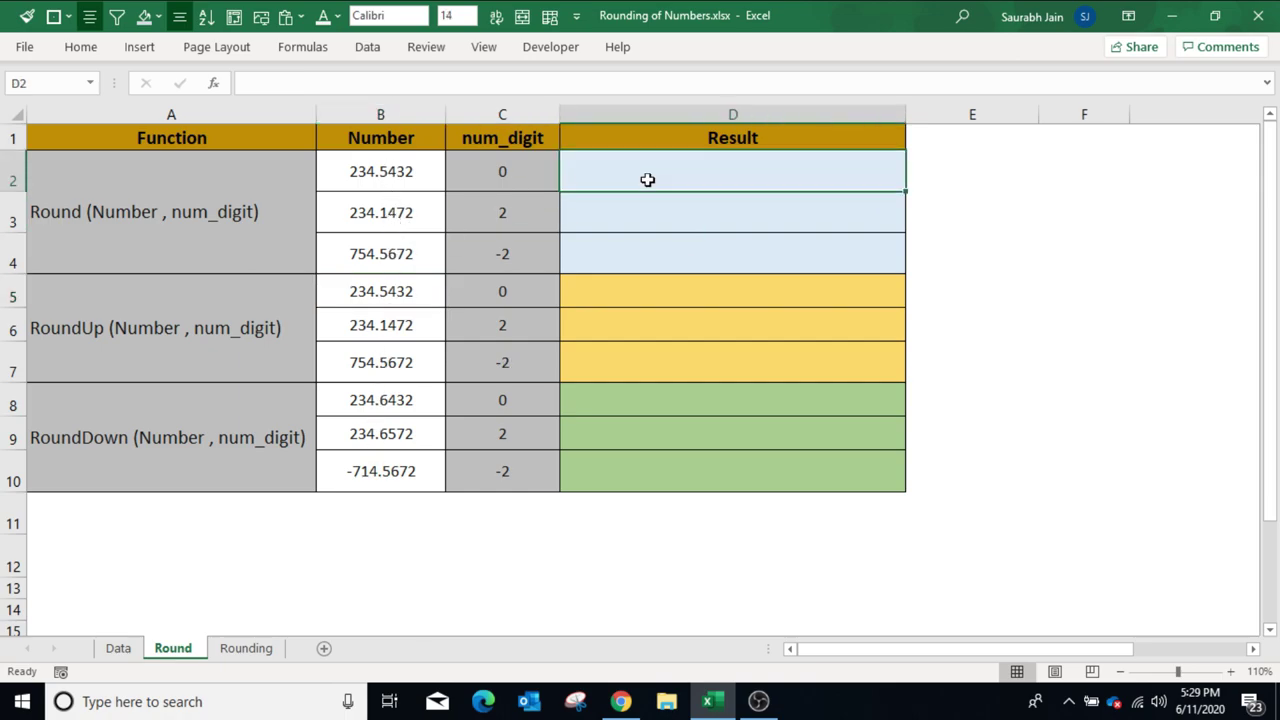
text(=)
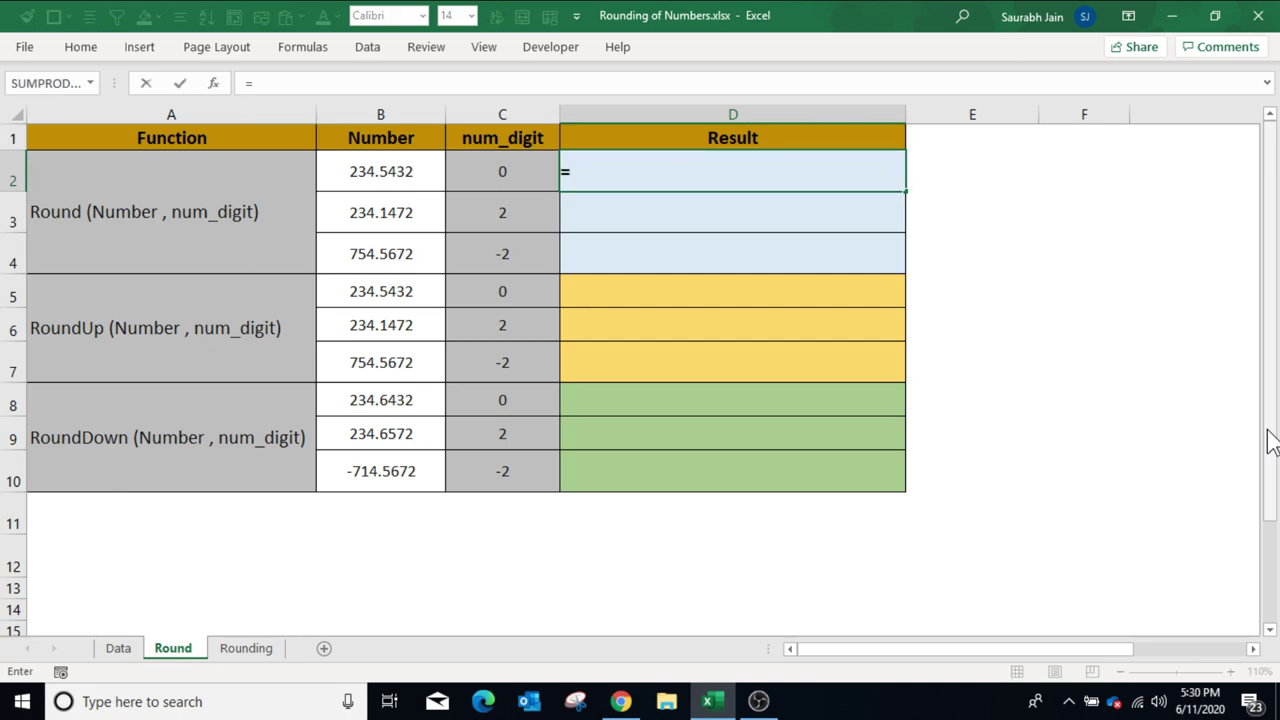
text(Round()
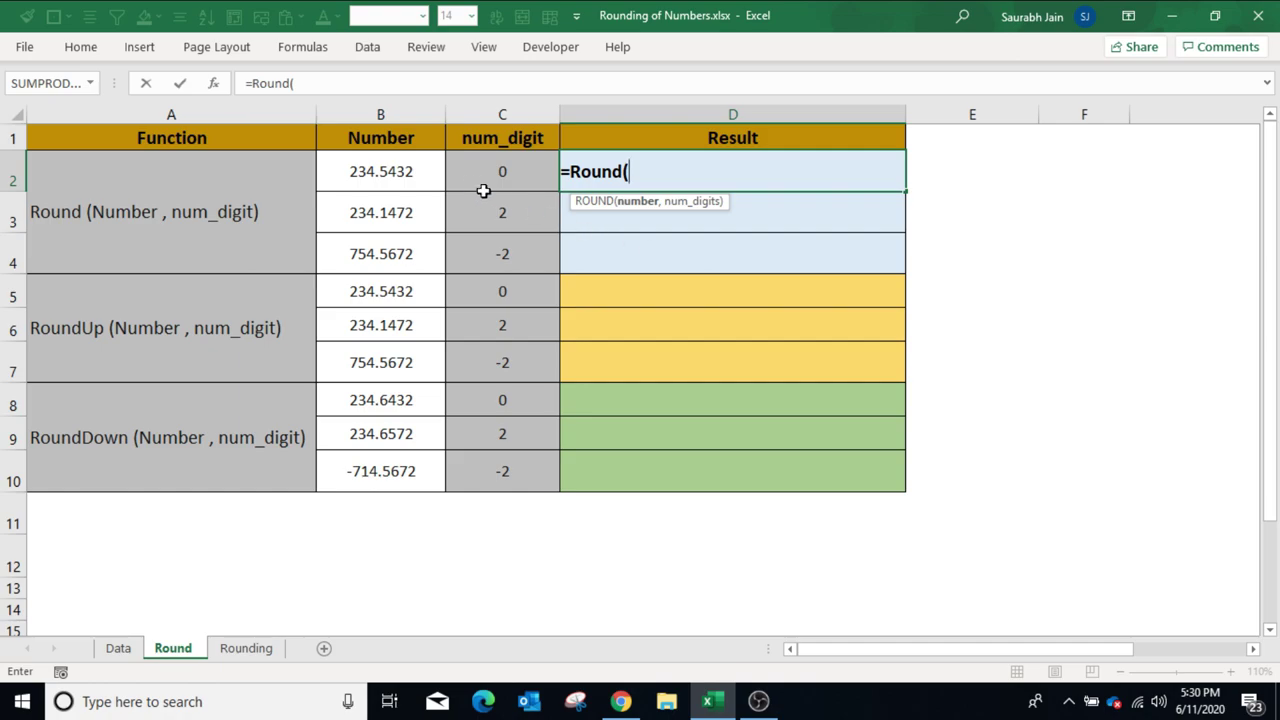
click(425, 172)
text(,)
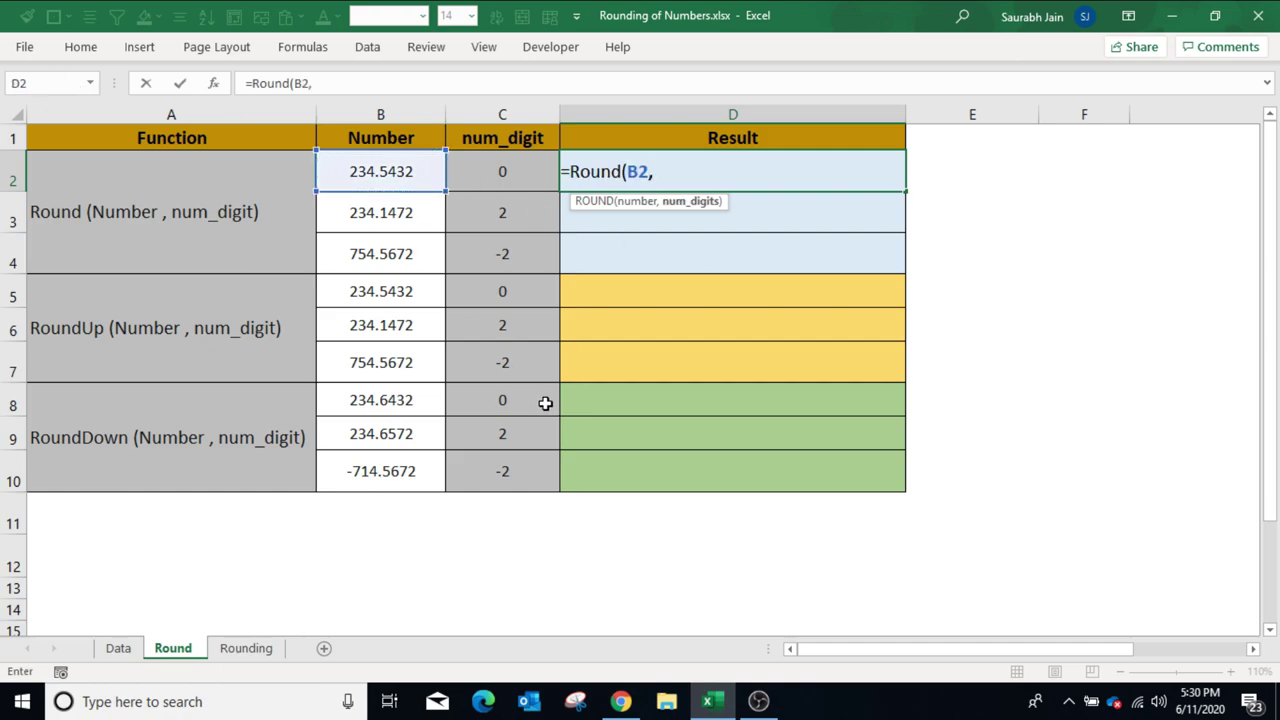
click(515, 175)
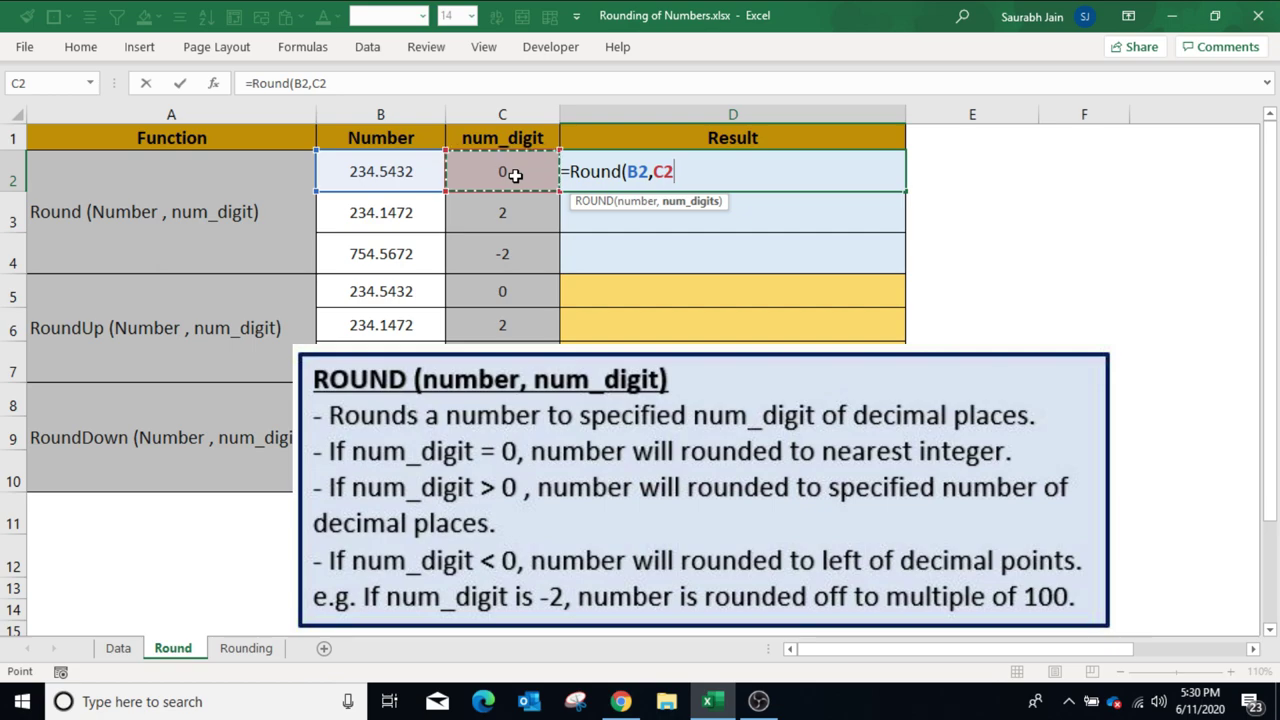
text())
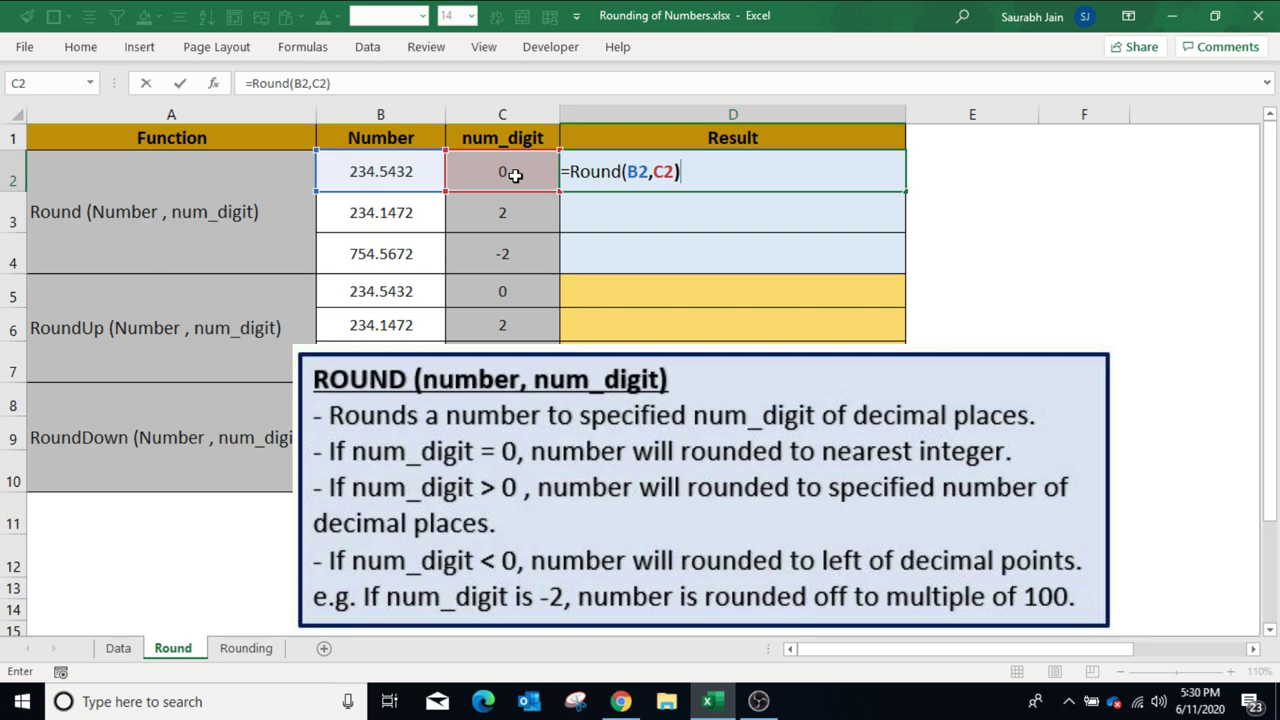
key(Return)
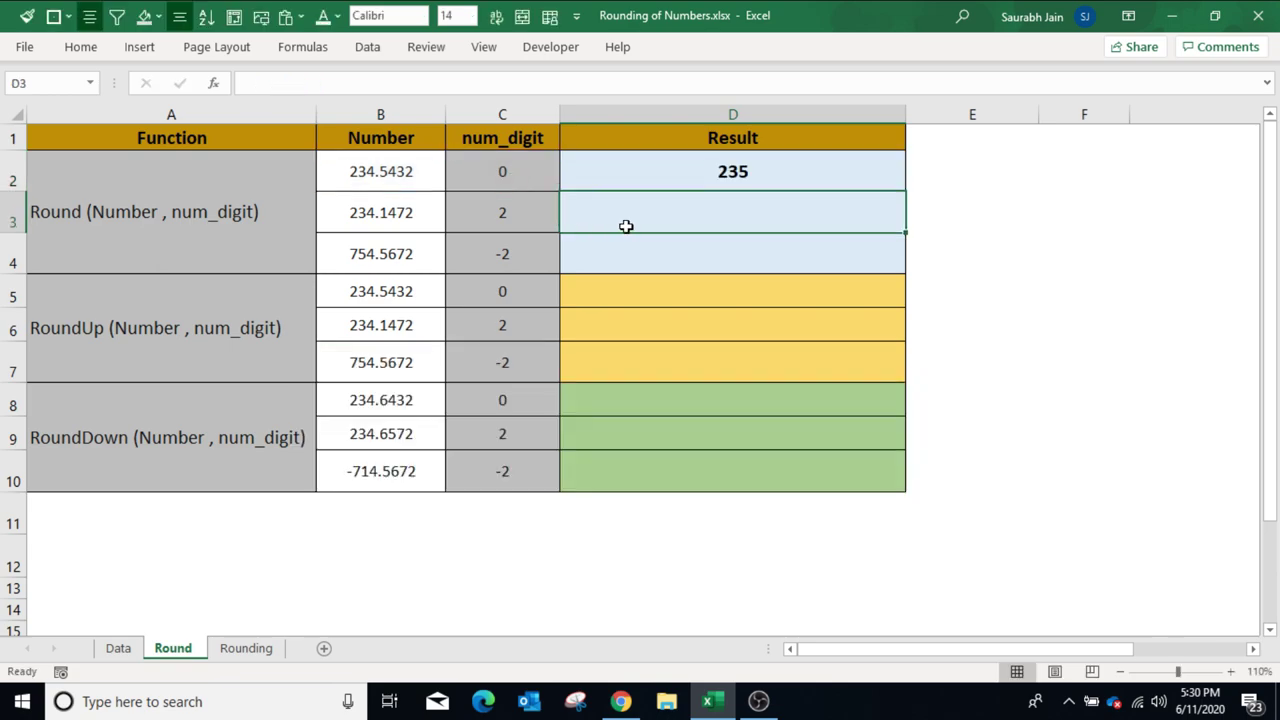
Step: Enter =ROUND(B3,C3) in D3, rounding 234.1472 to 234.15
text(=Round)
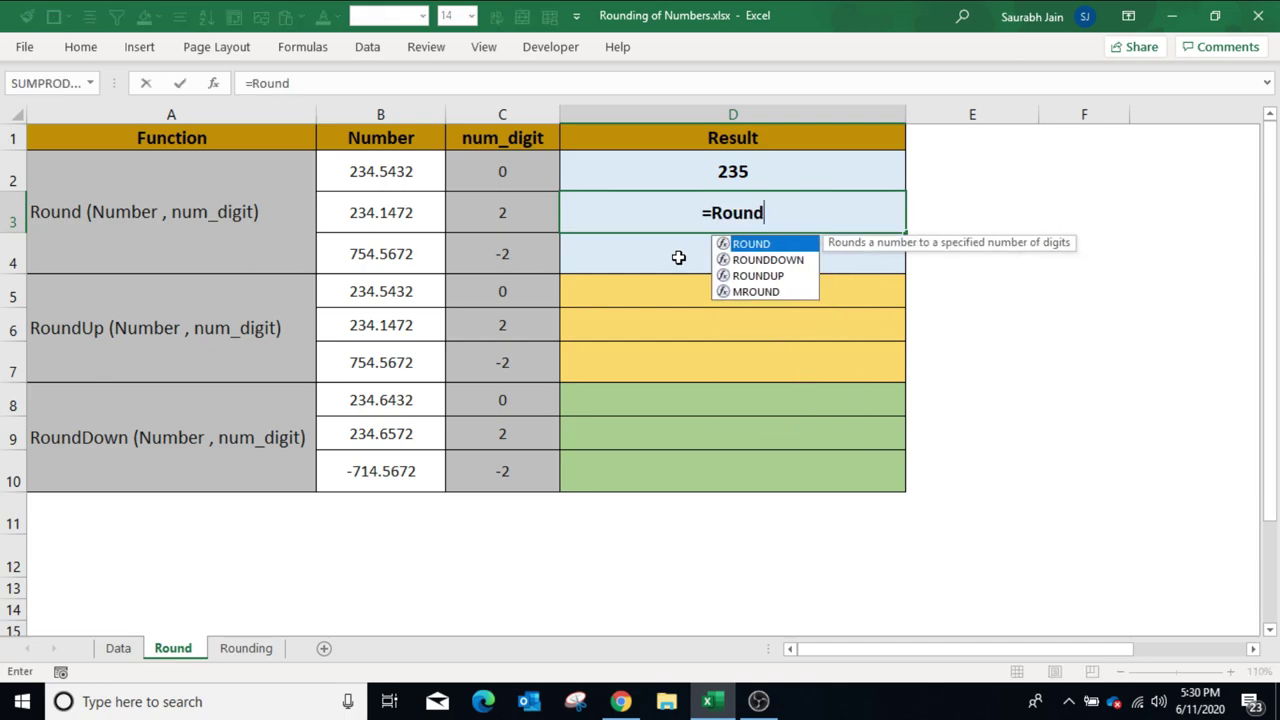
text(()
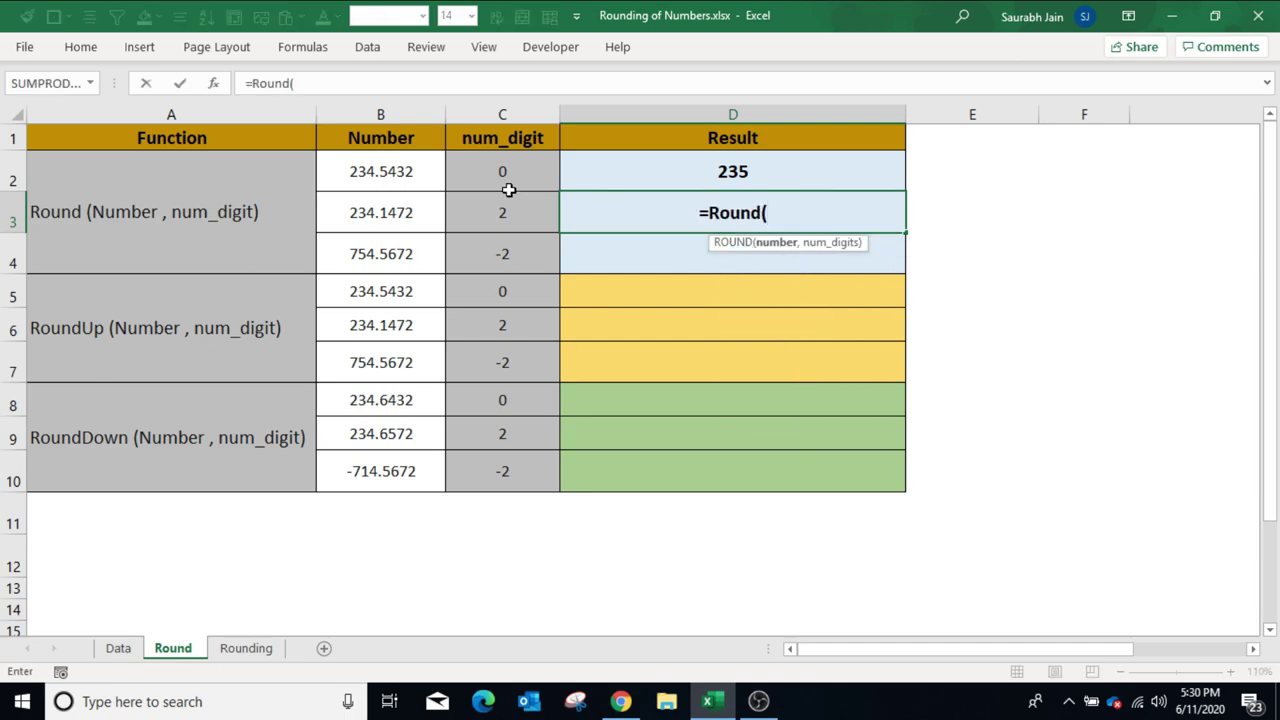
click(403, 213)
text(,)
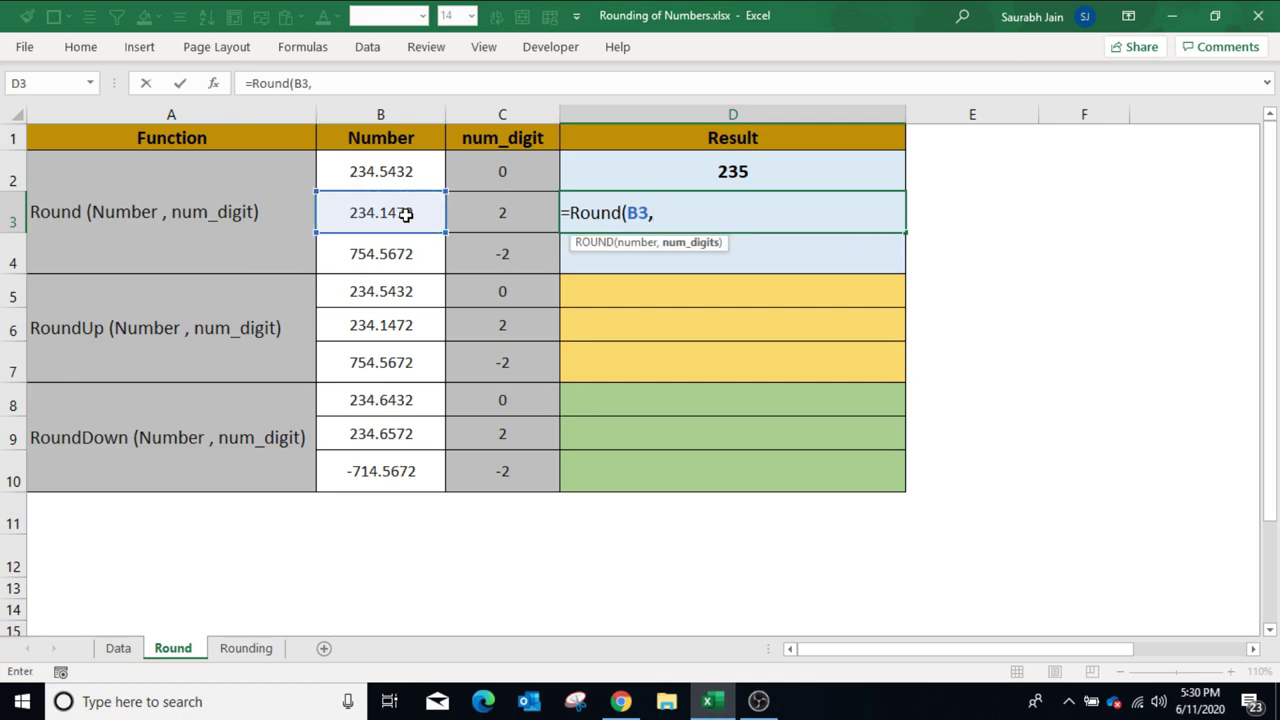
click(488, 208)
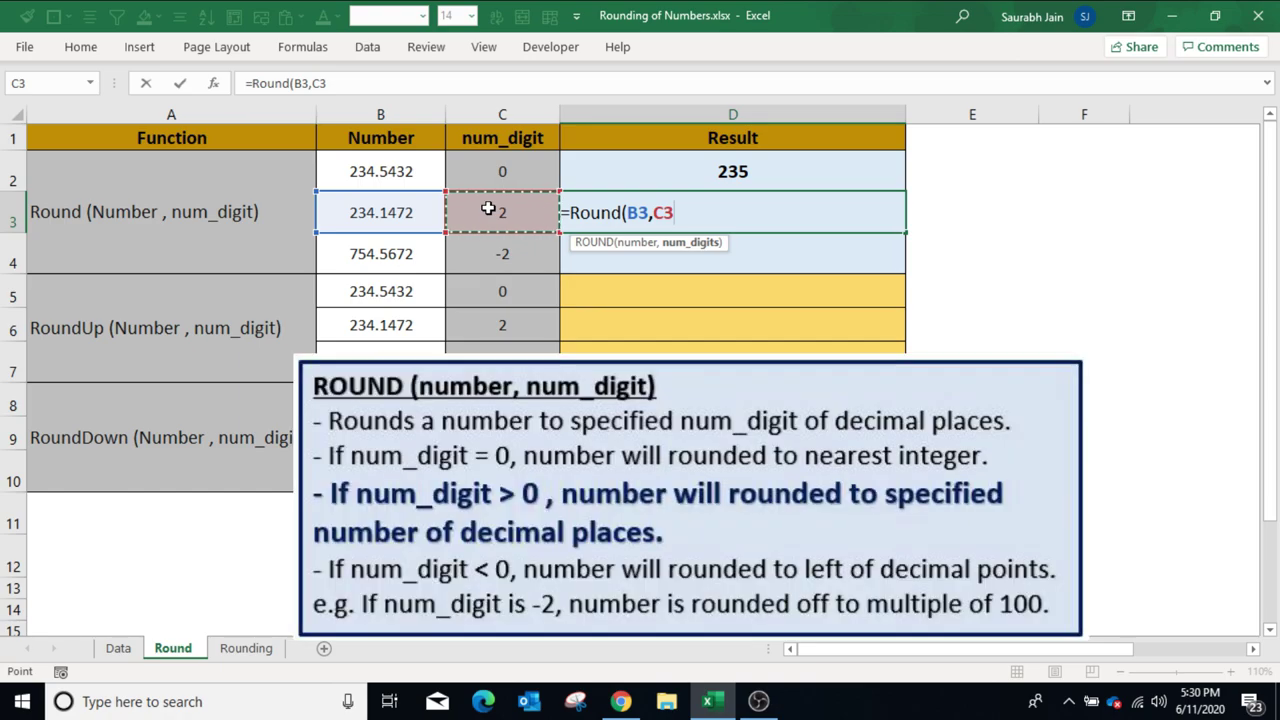
text())
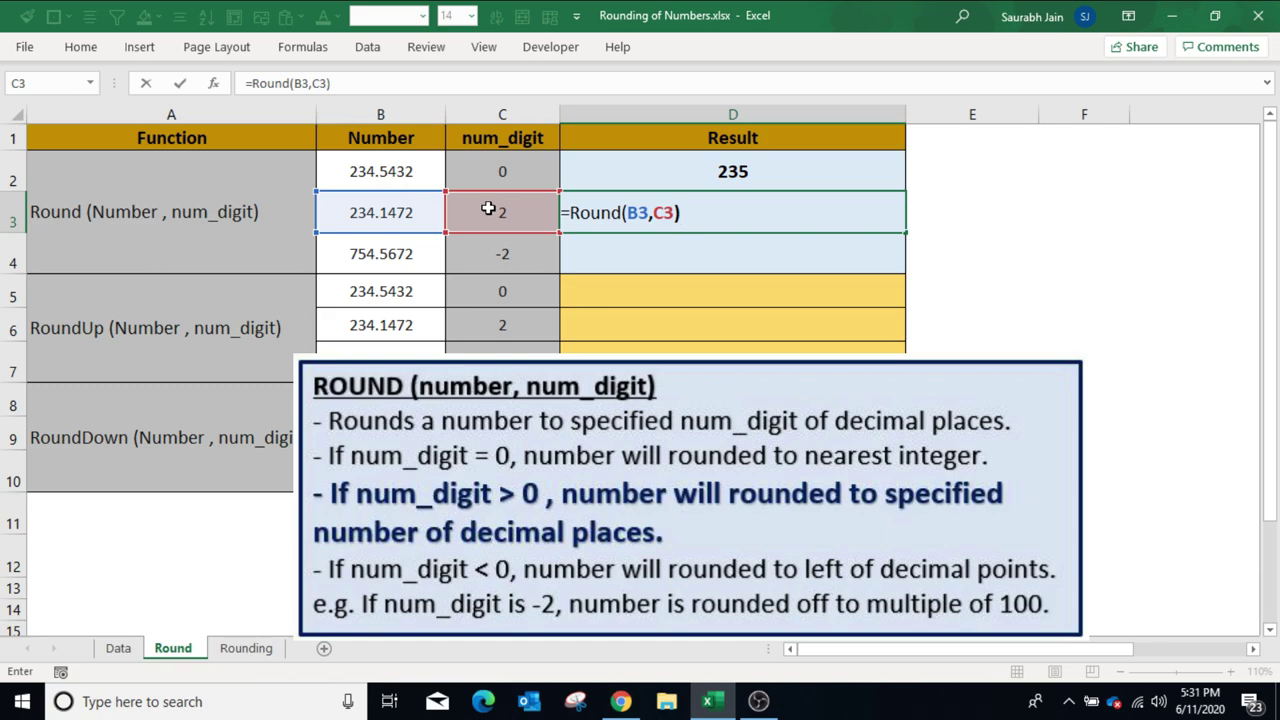
key(Return)
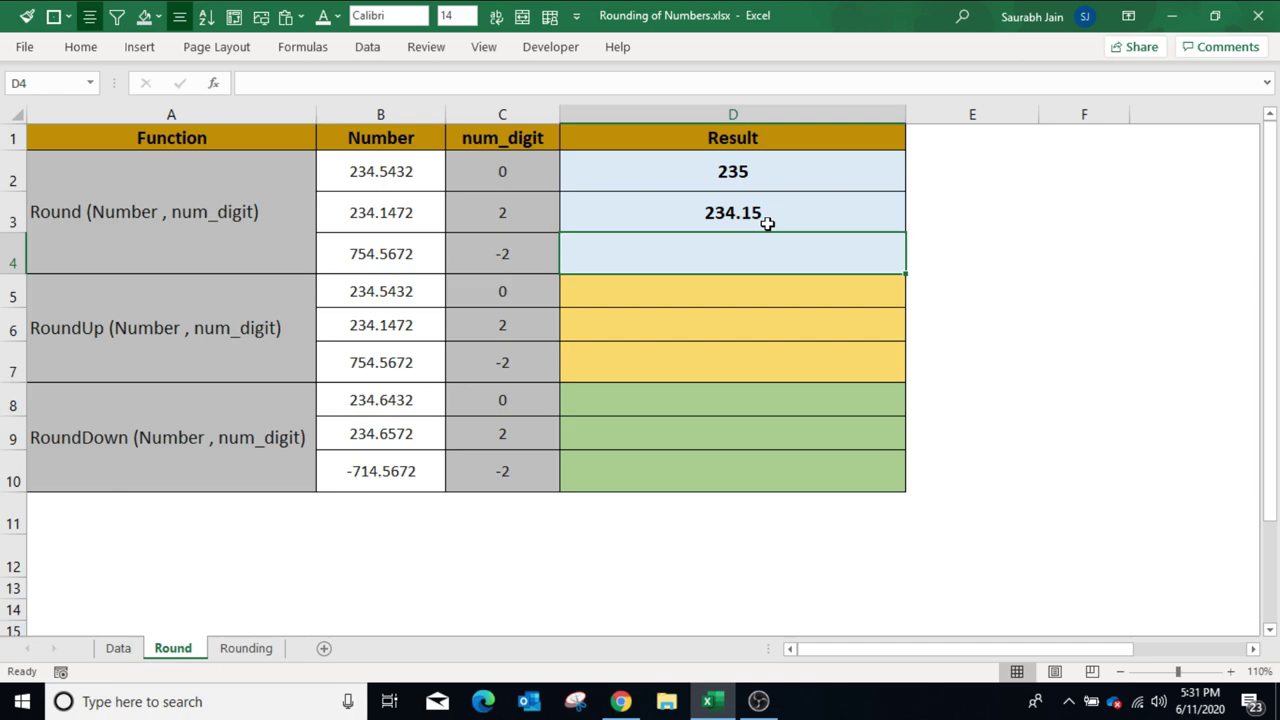
Step: Enter =ROUND(B4,C4) in D4 for the third Round example
text(=R)
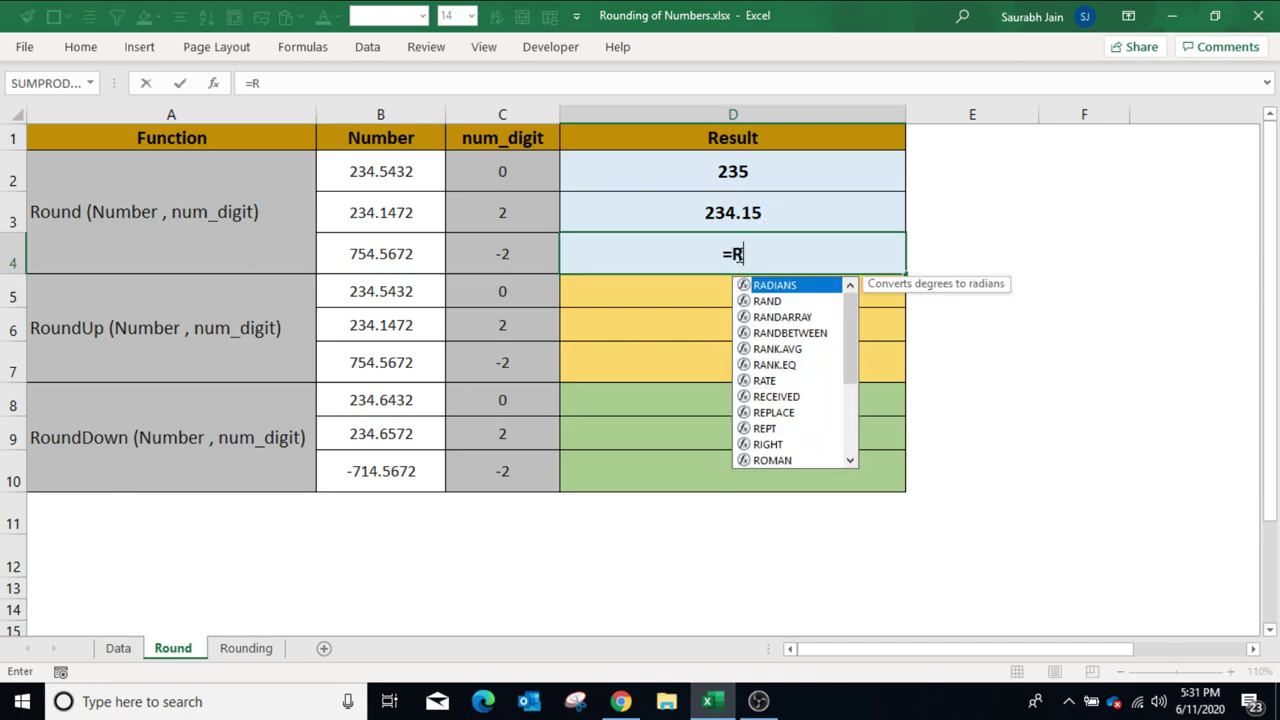
text(ound()
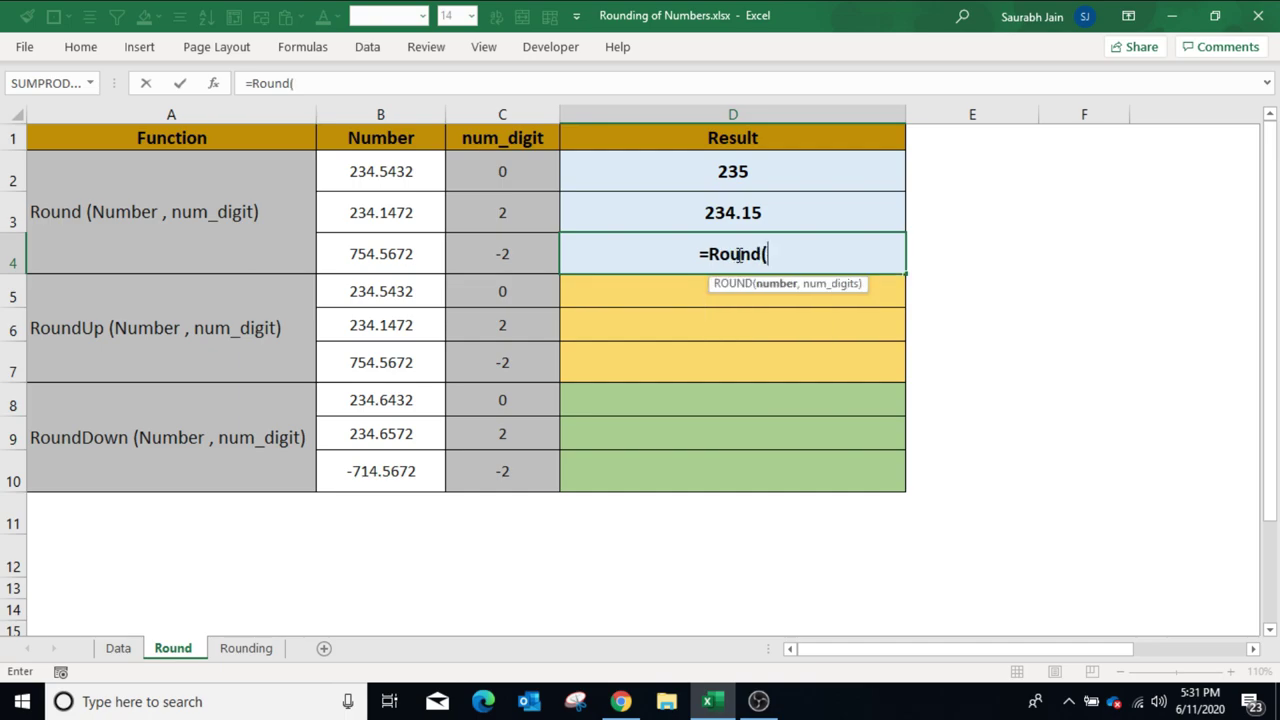
click(357, 250)
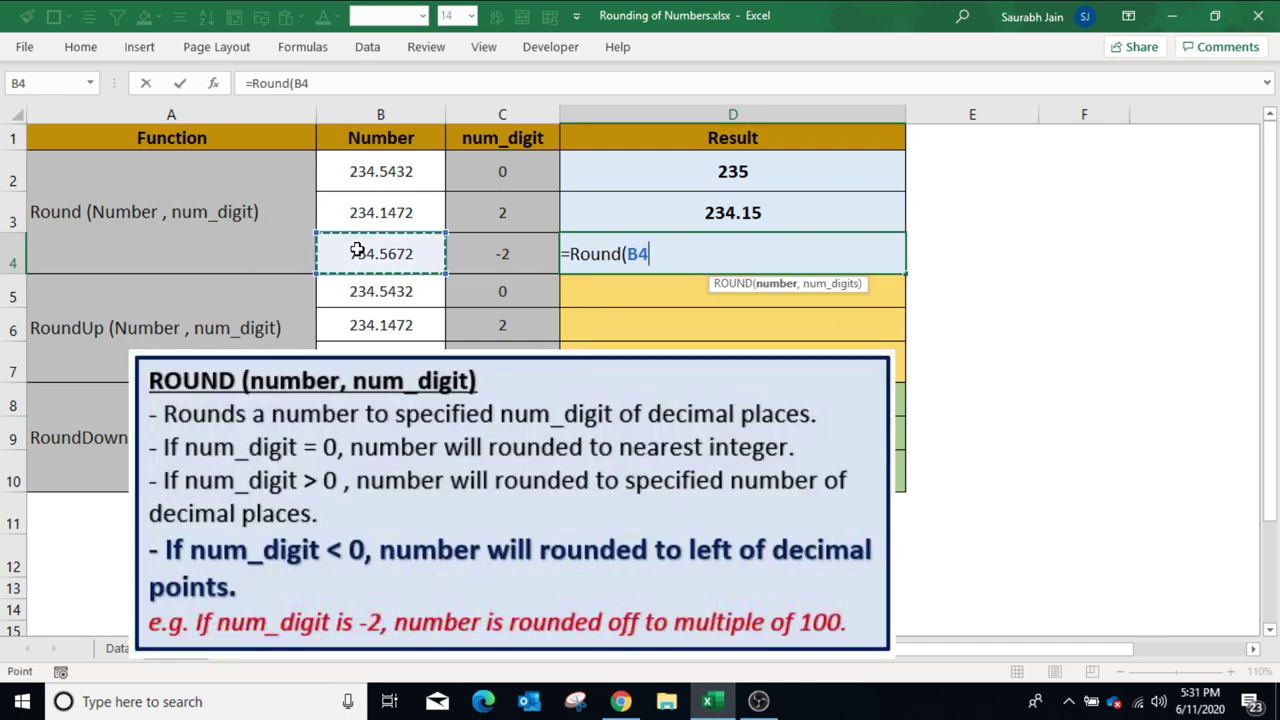
text(,)
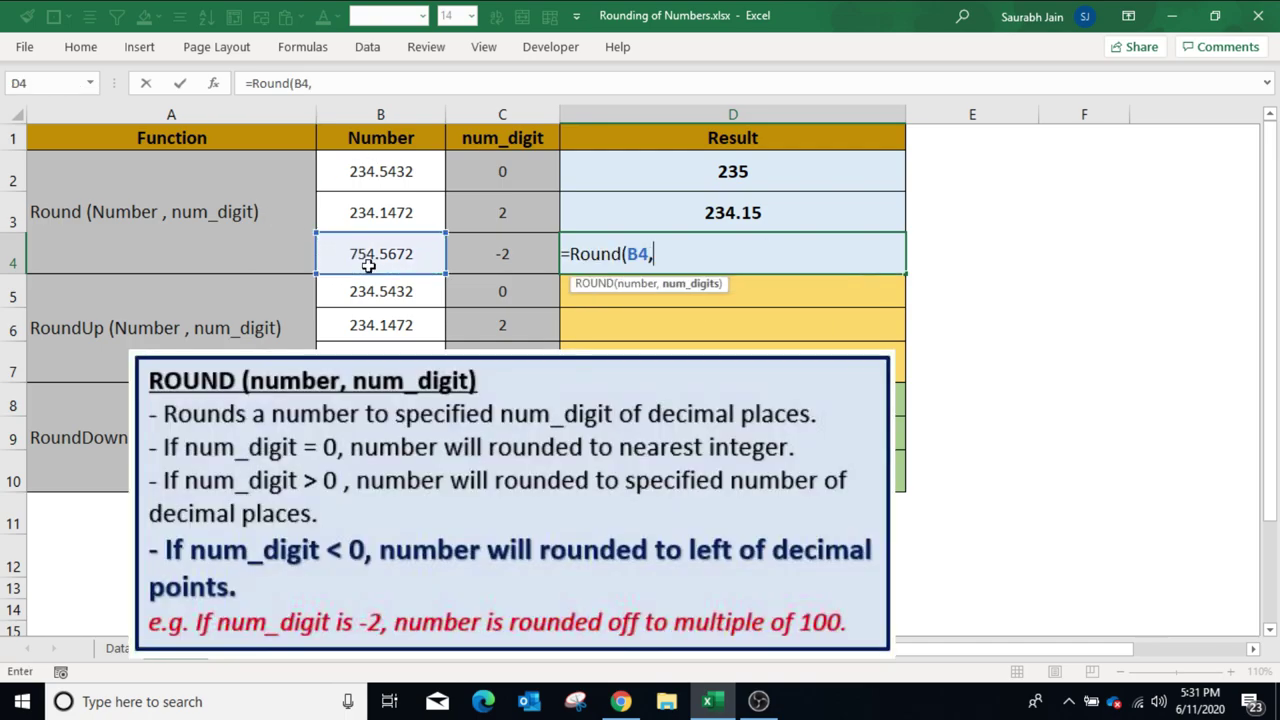
click(490, 260)
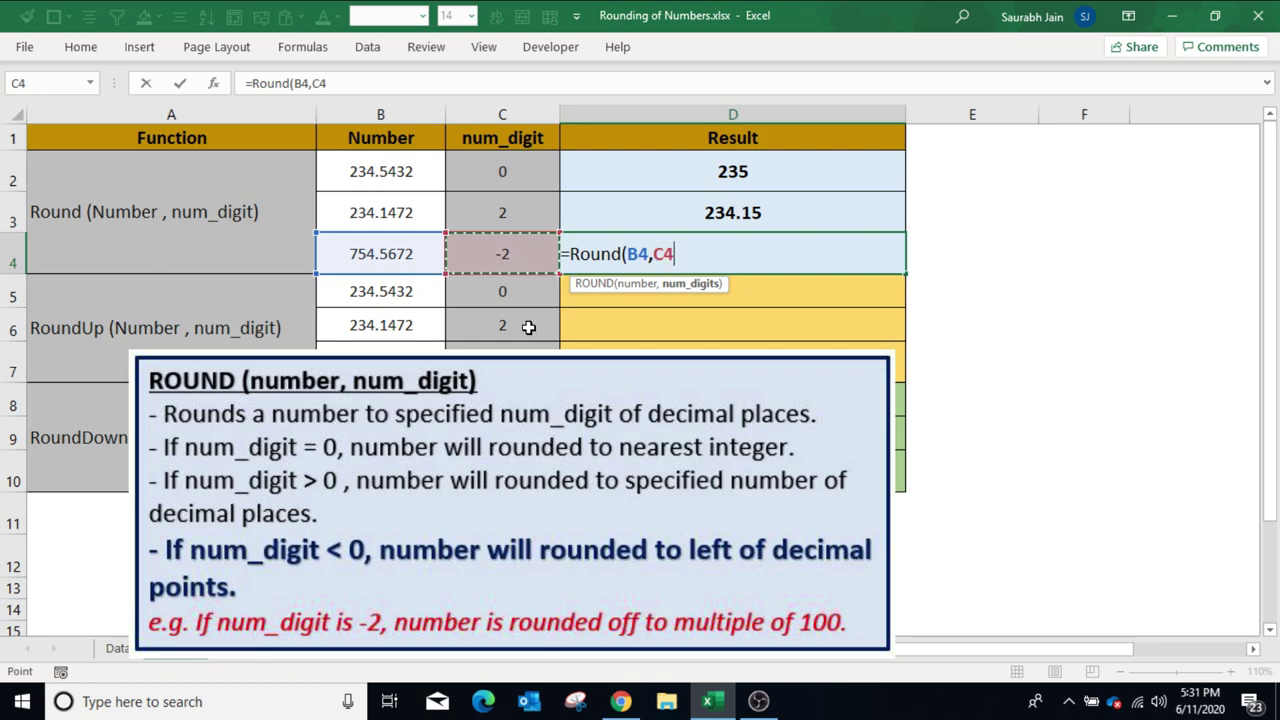
text())
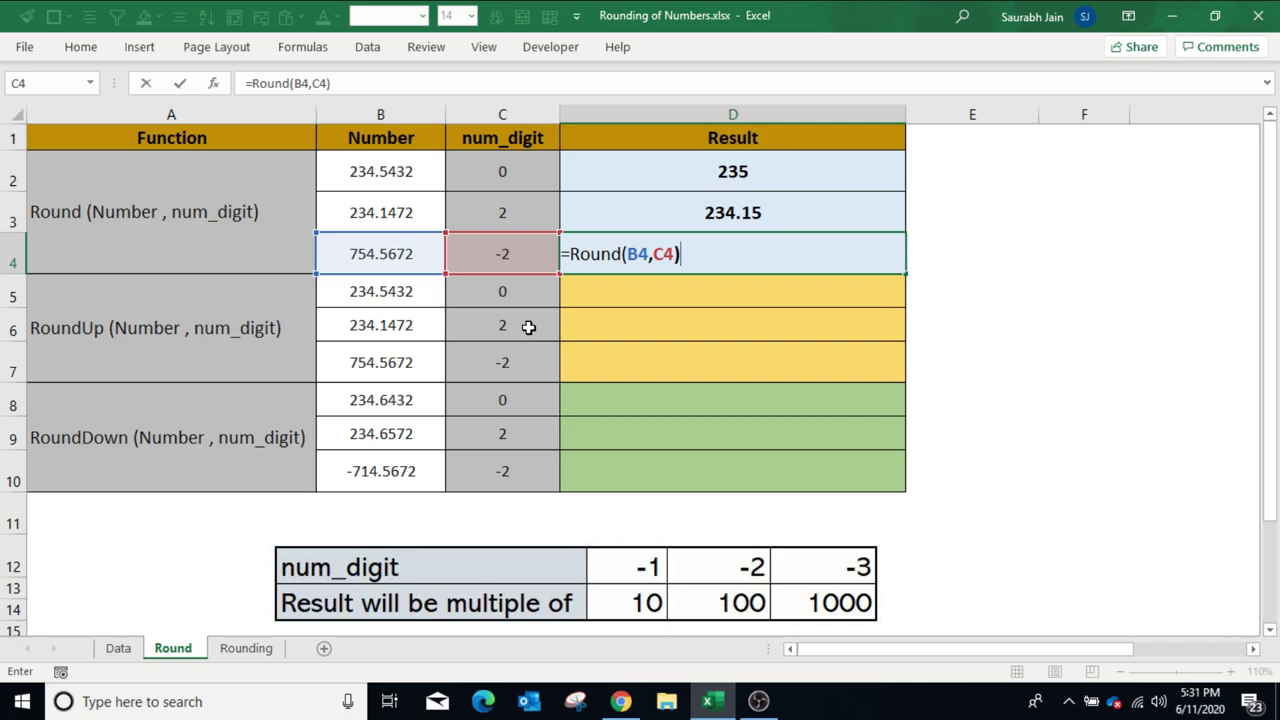
key(Return)
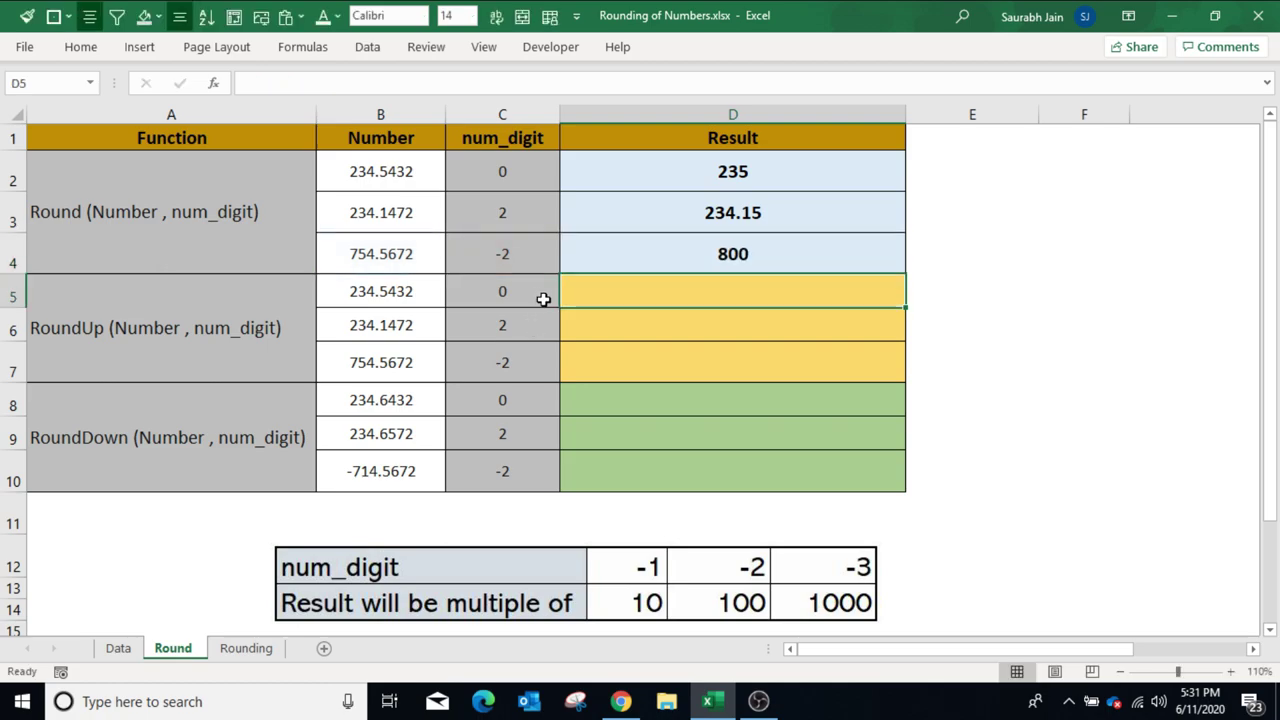
Step: Change C4's num_digit to -1 so D4 recalculates to 750
click(531, 258)
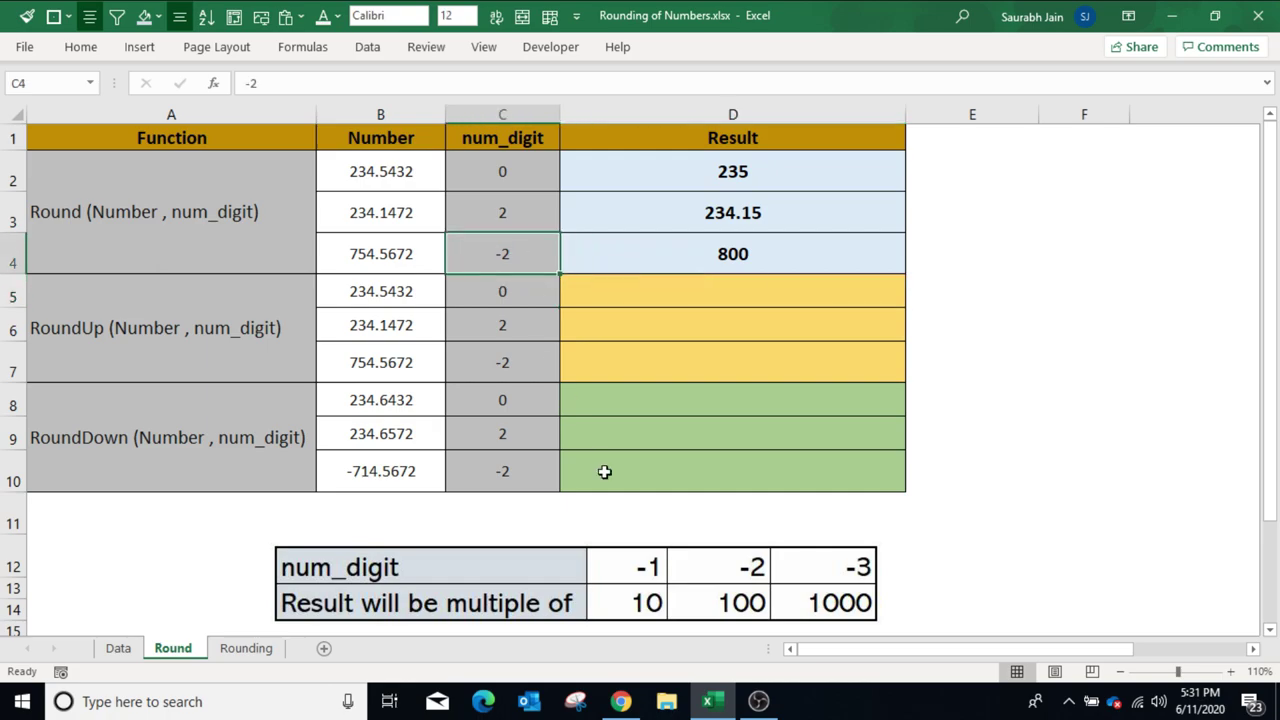
text(-1)
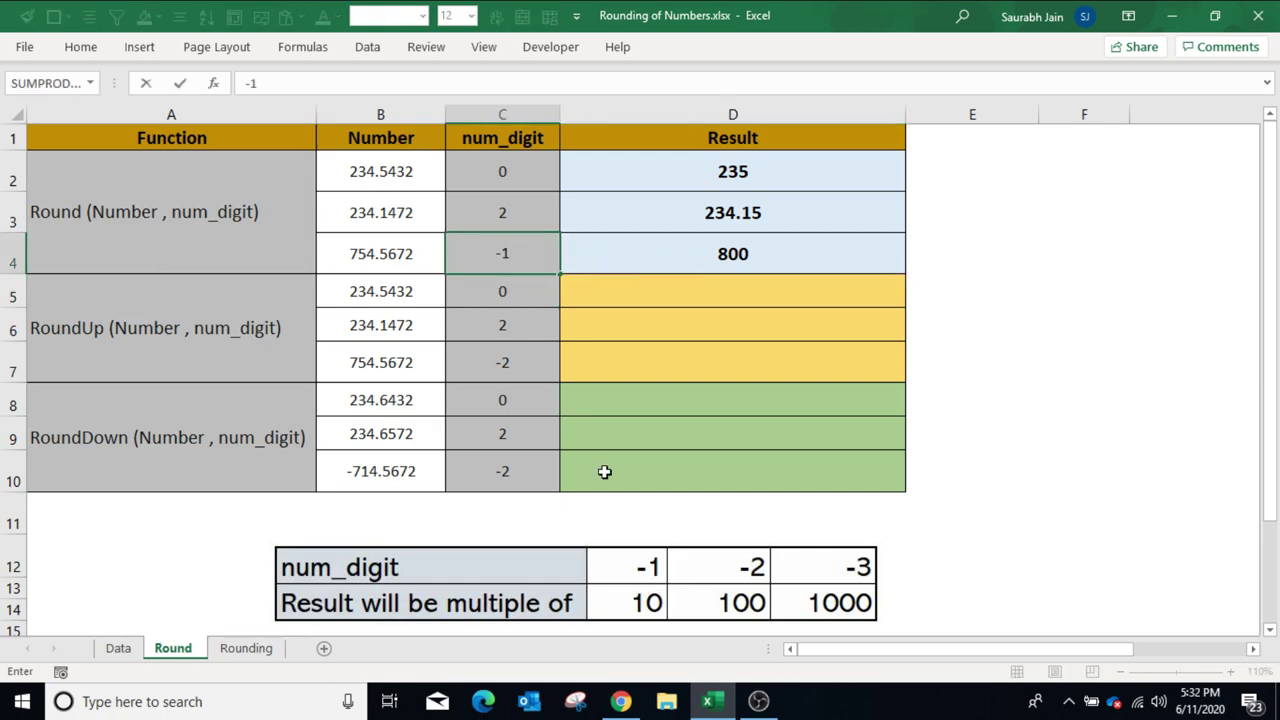
key(Return)
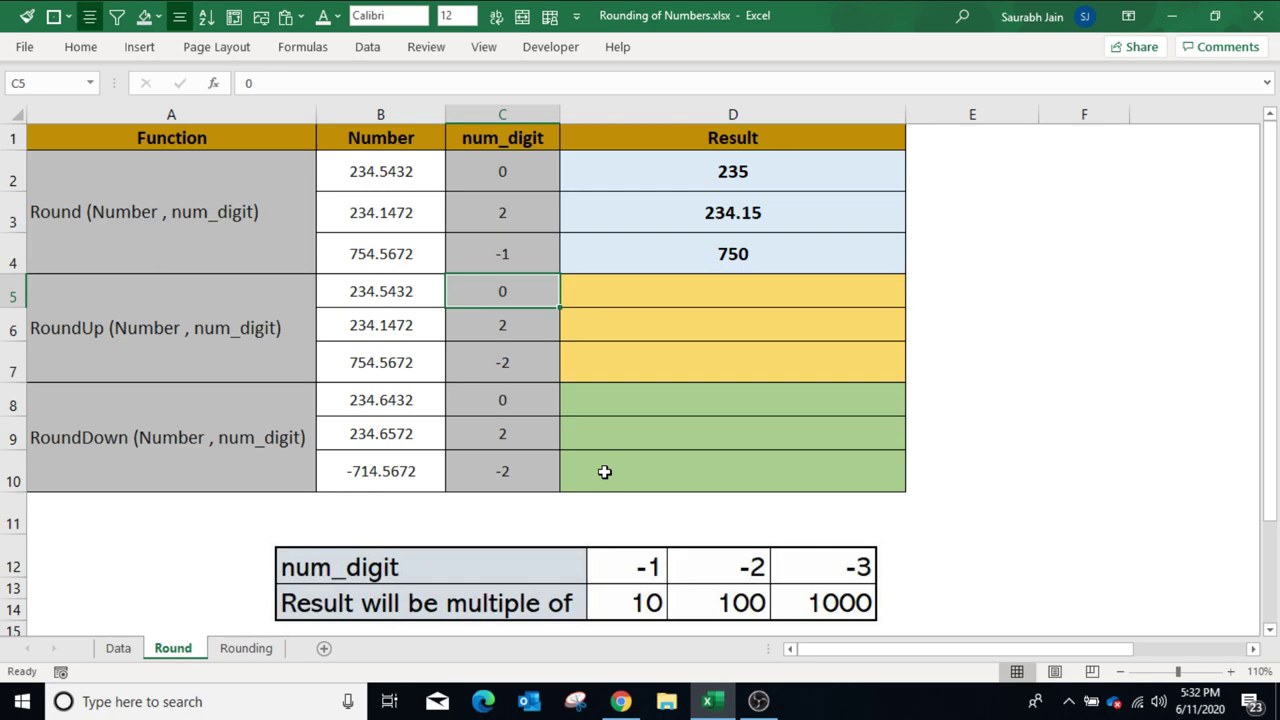
key(Right)
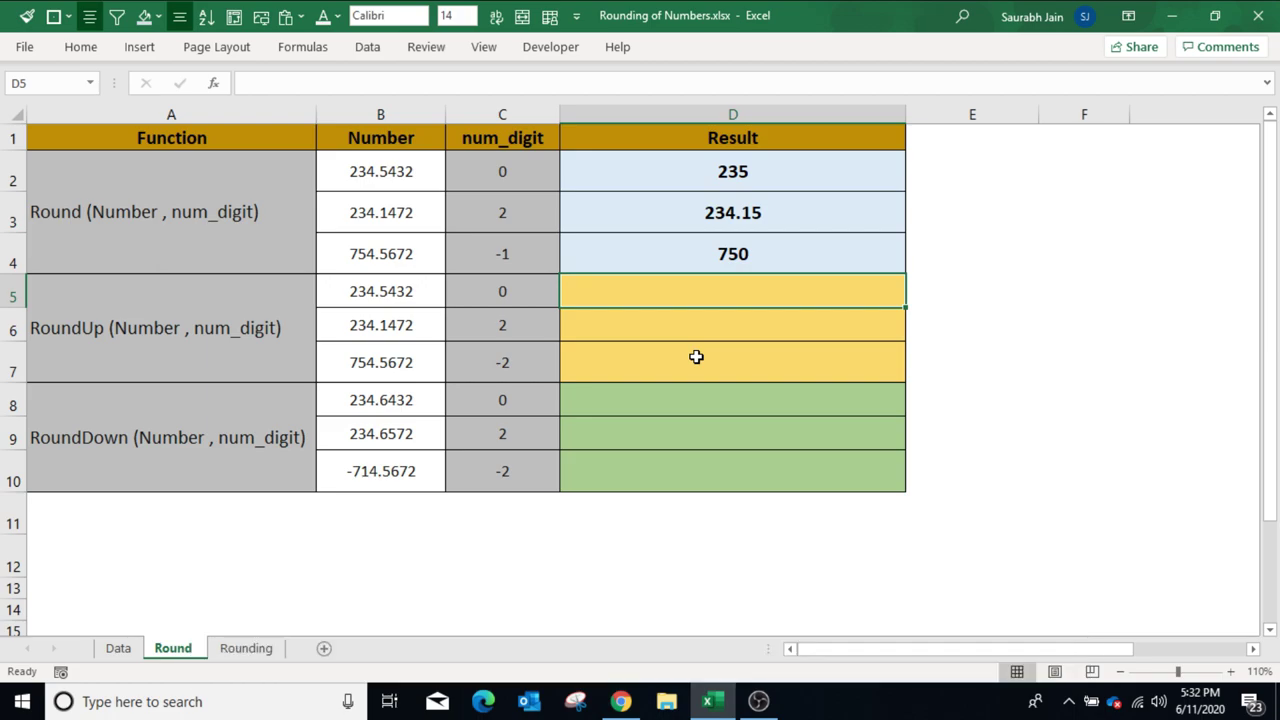
Step: Enter =ROUNDUP(B5,C5) in D5, giving 235 for 234.5432
text(=ROUND)
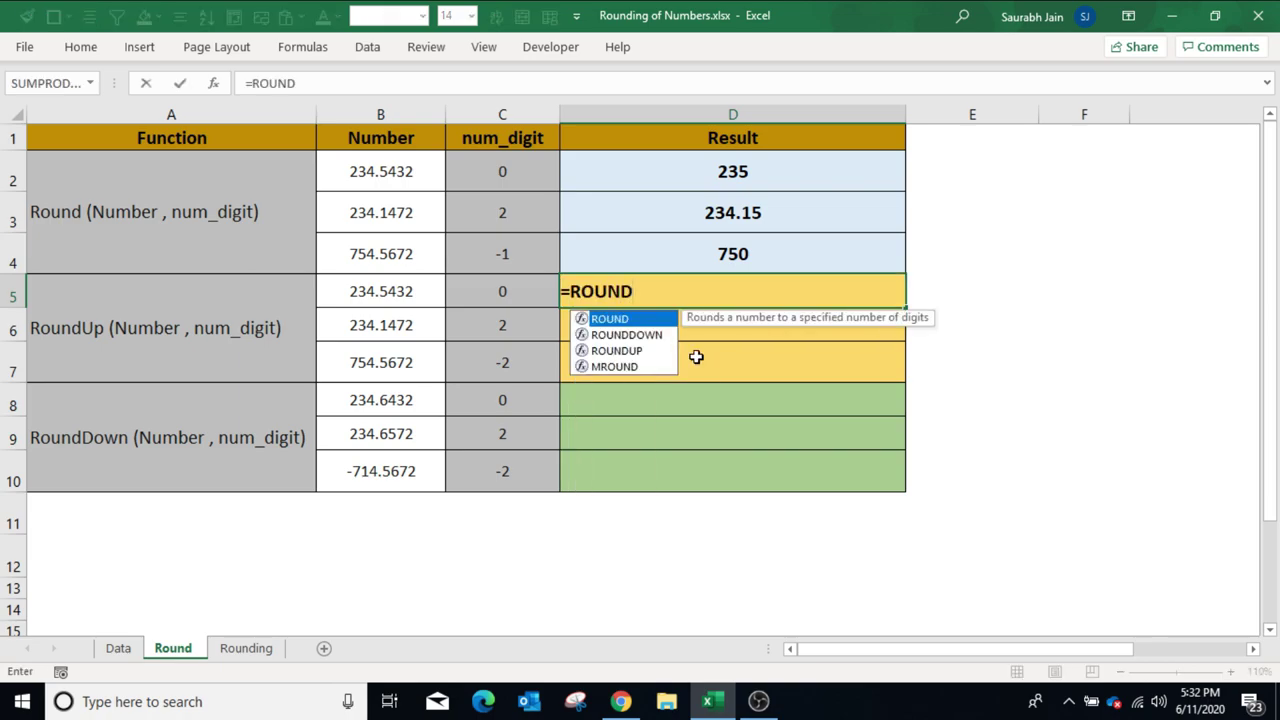
text(UP()
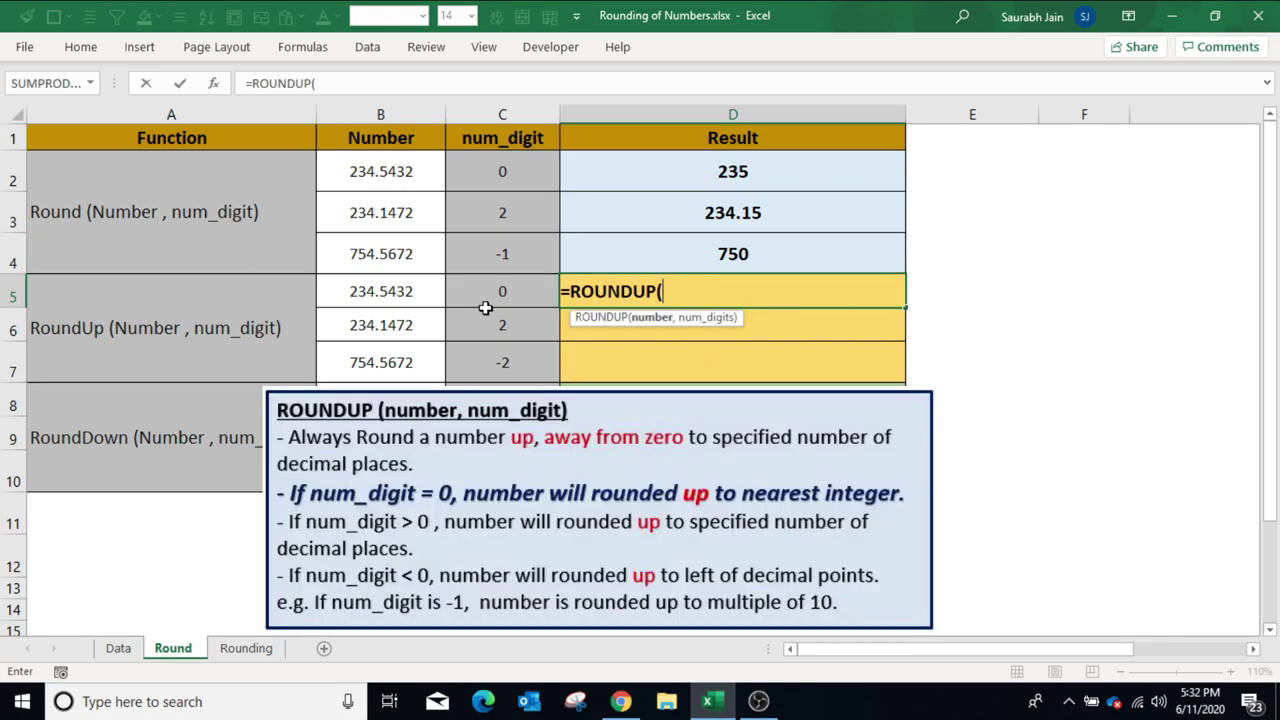
click(424, 296)
text(,)
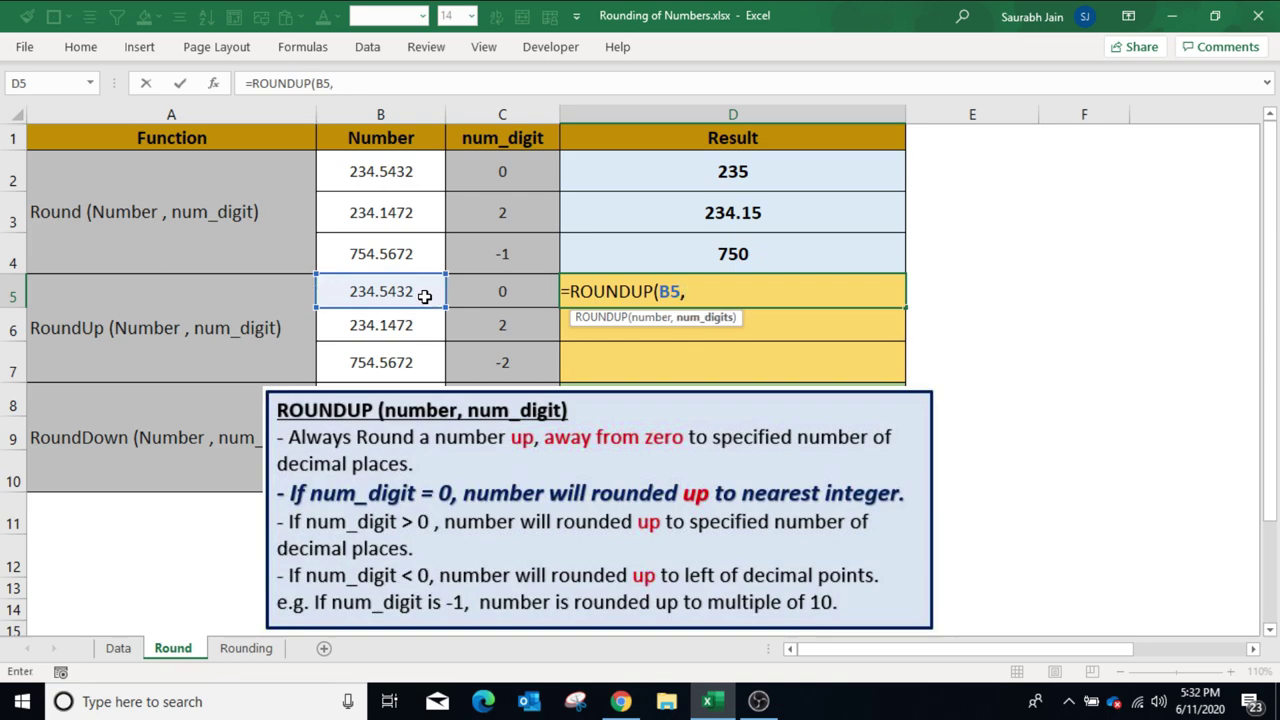
click(535, 294)
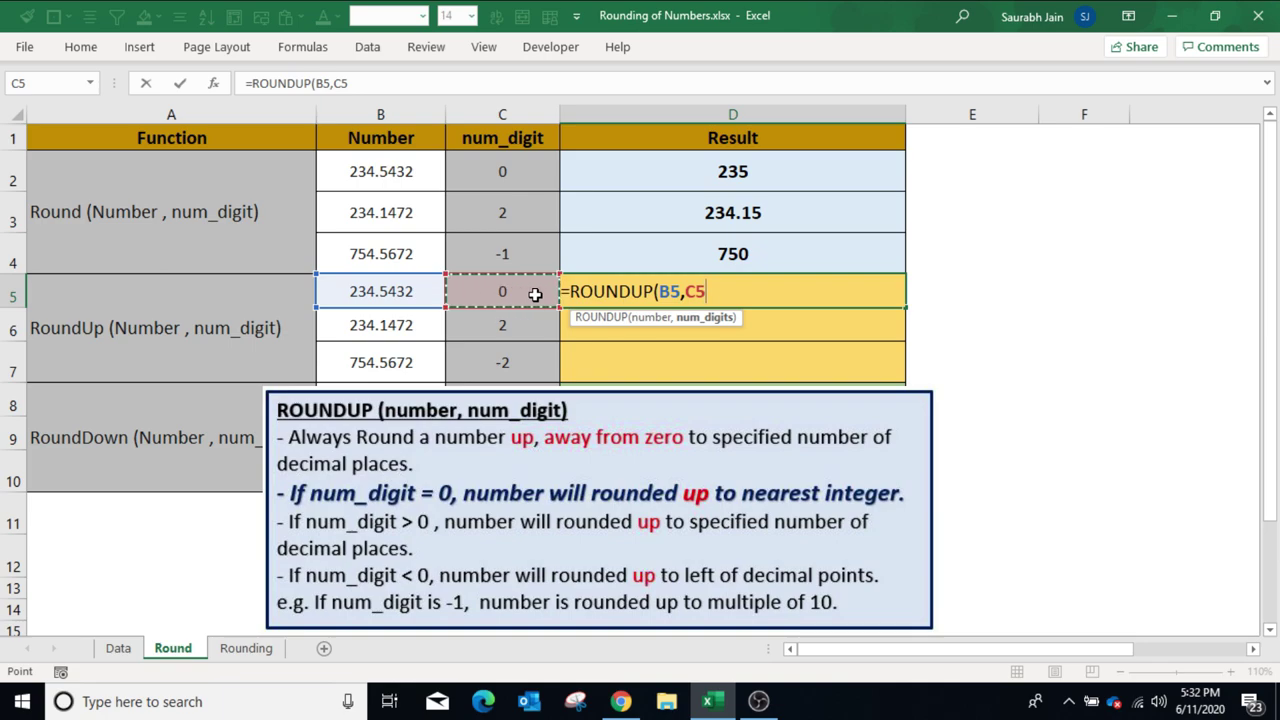
click(350, 83)
text())
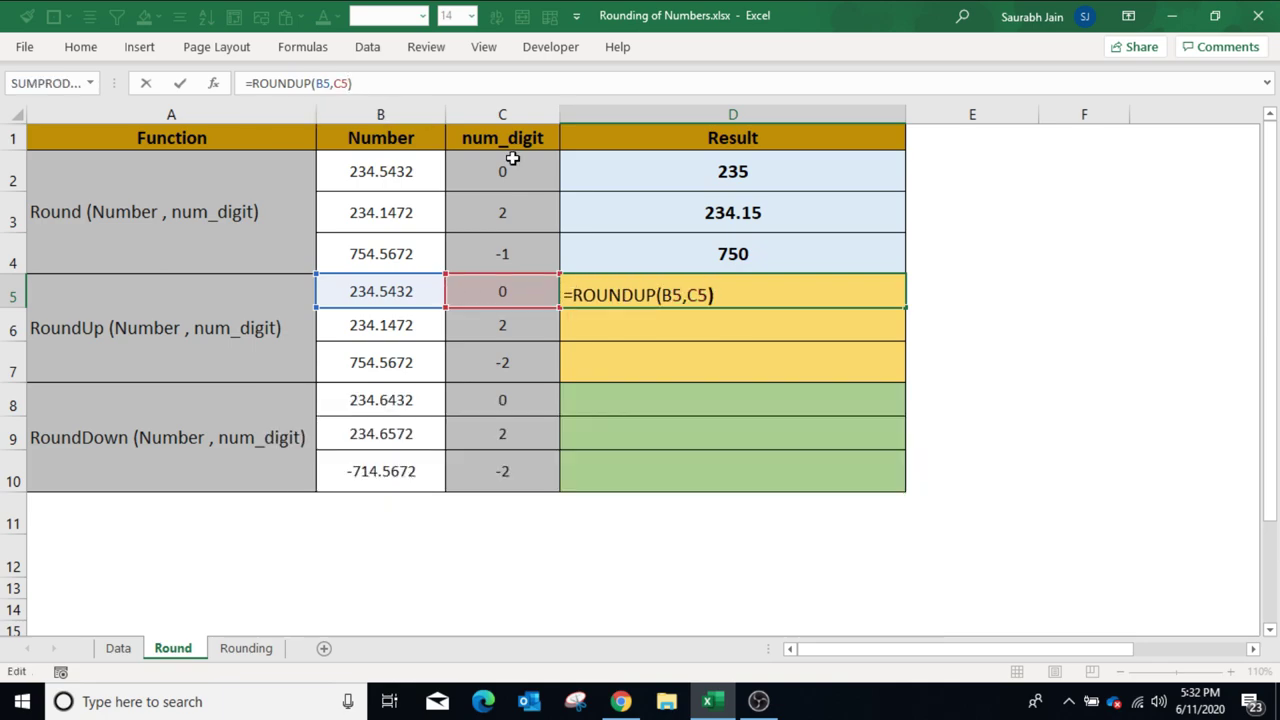
key(Return)
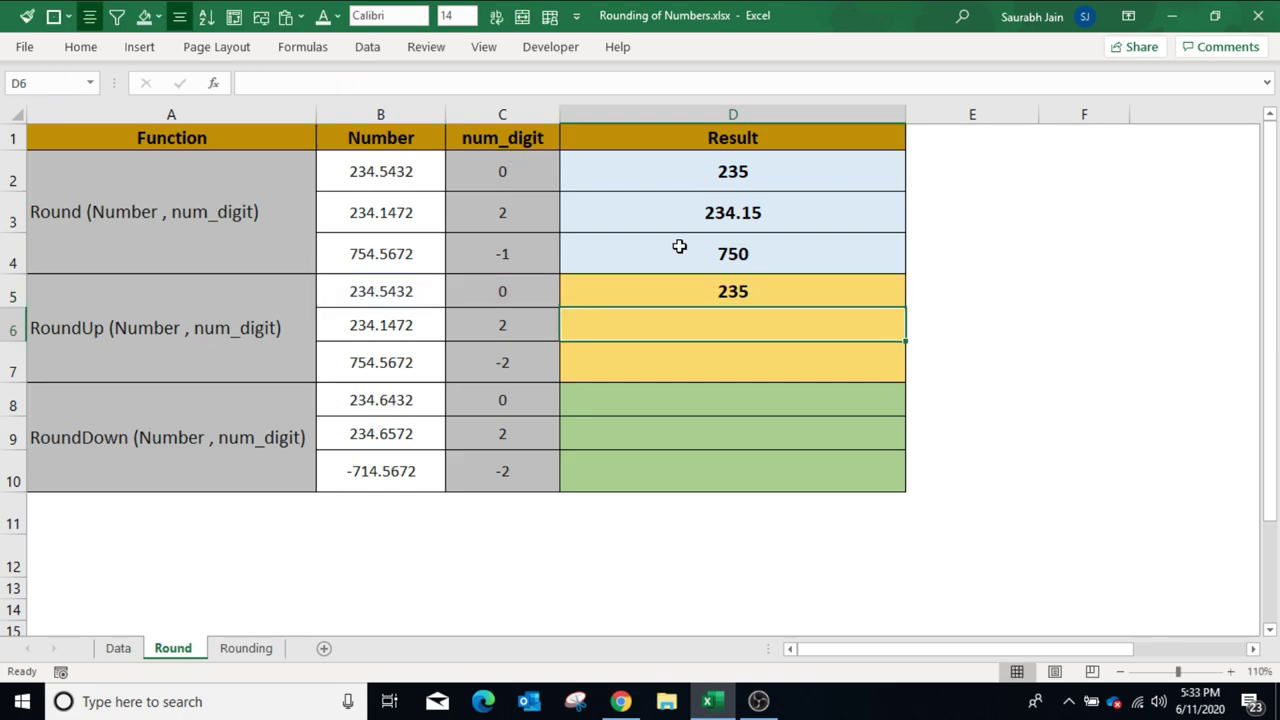
text(=Roundup)
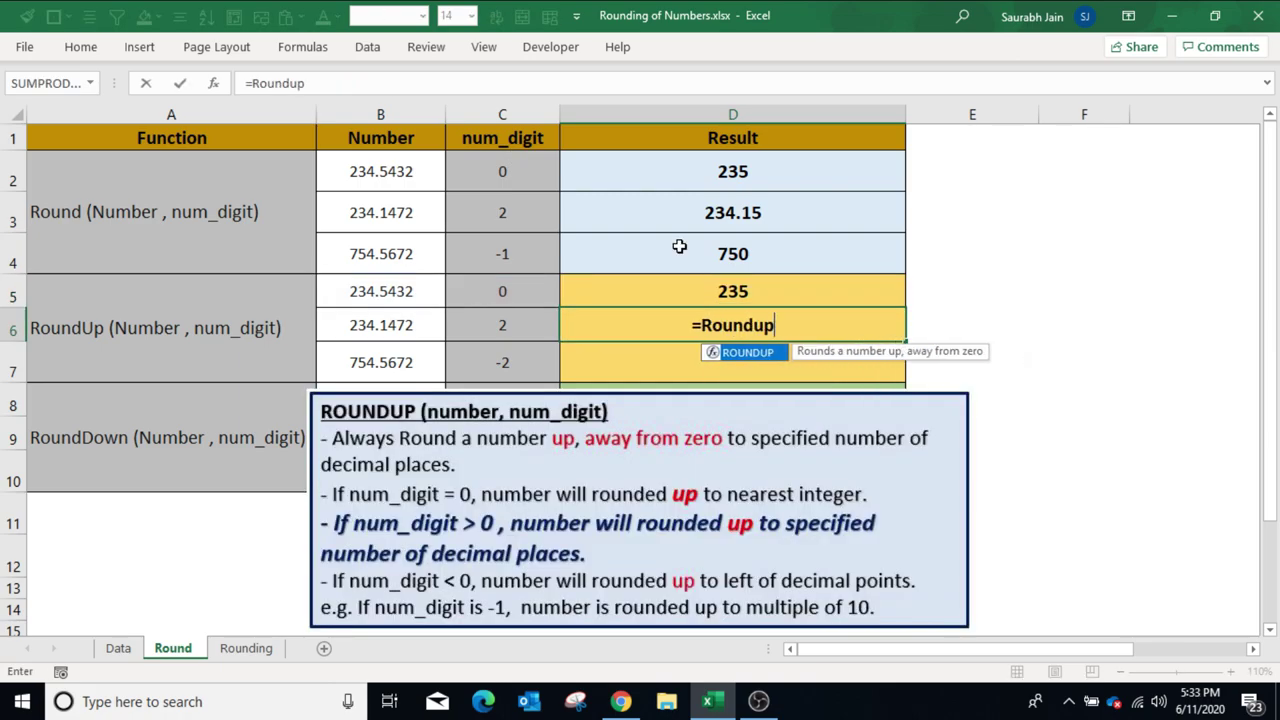
text(()
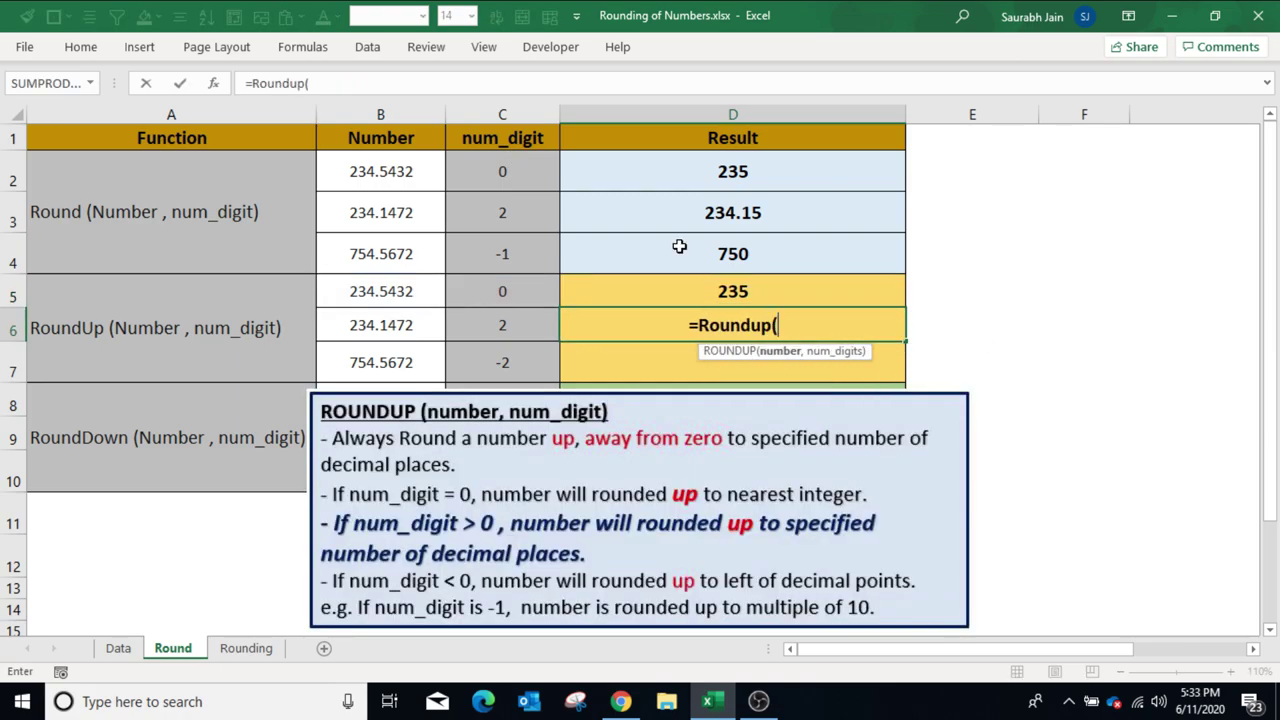
Step: Complete =ROUNDUP(B6,C6) in D6, giving 234.15
click(400, 325)
text(,)
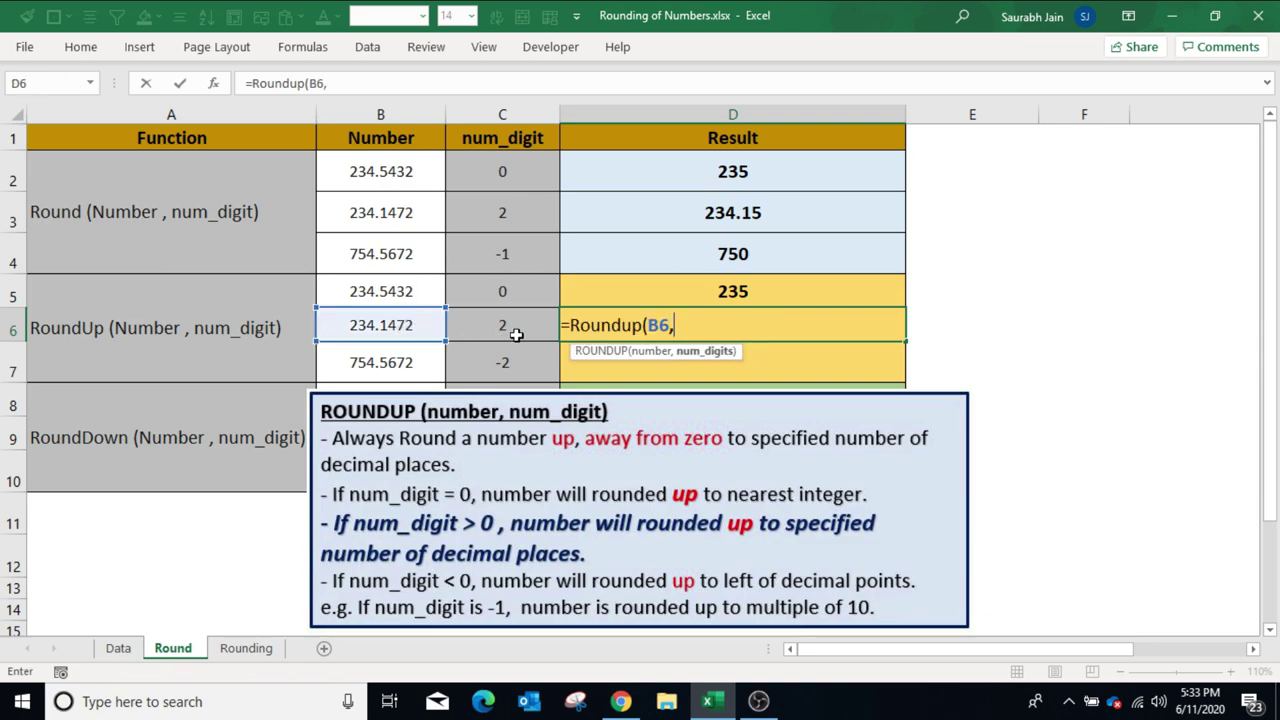
click(512, 333)
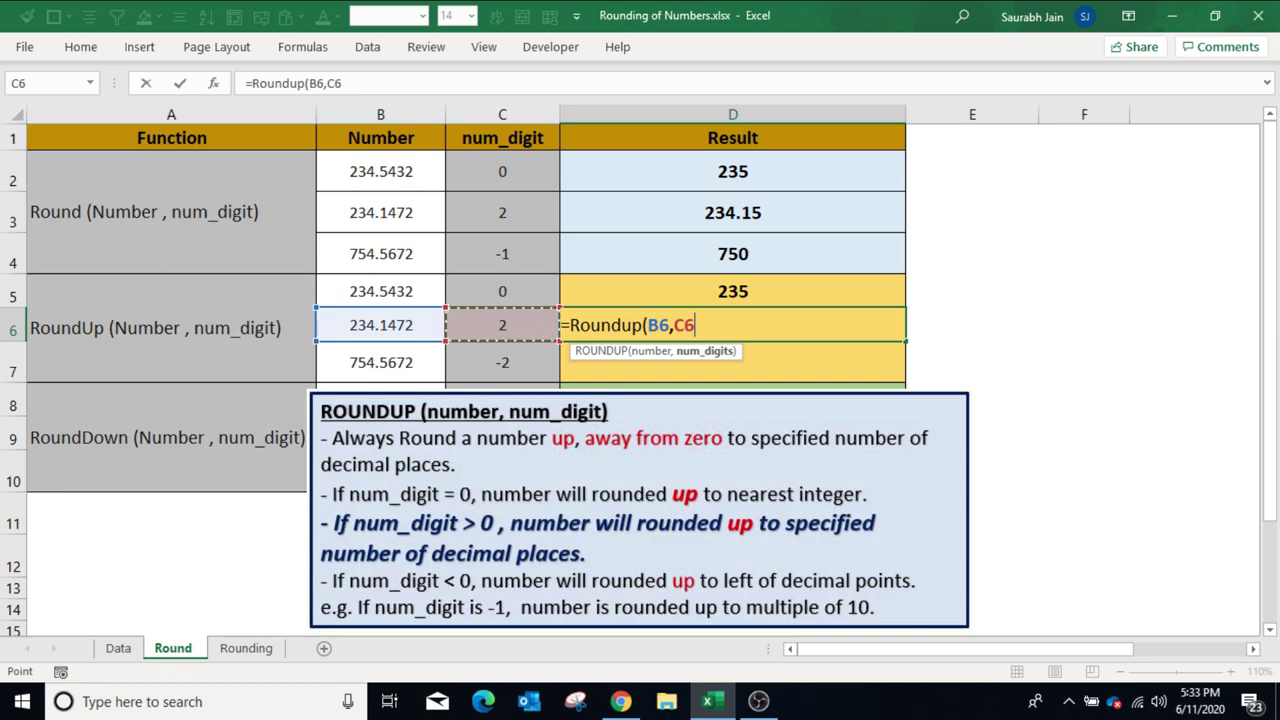
text())
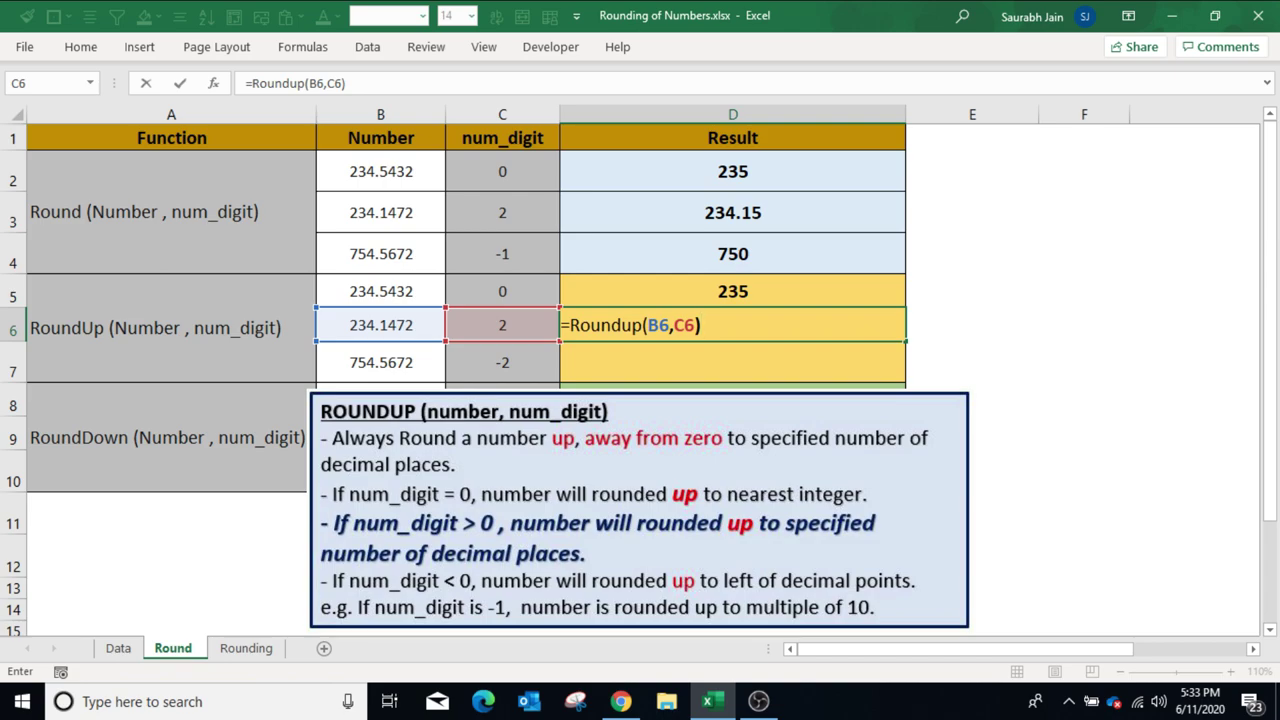
key(Return)
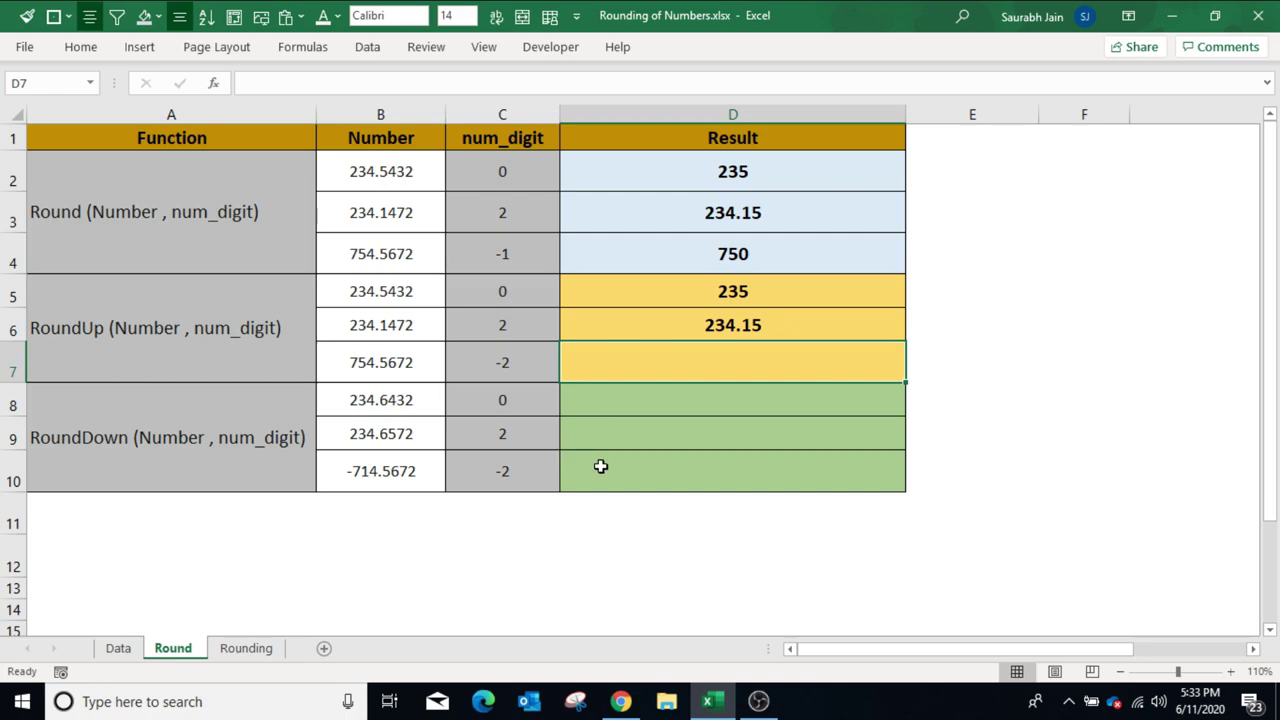
Step: Enter =ROUNDUP(B7,C7) in D7, giving 800
text(=ROUNDUP()
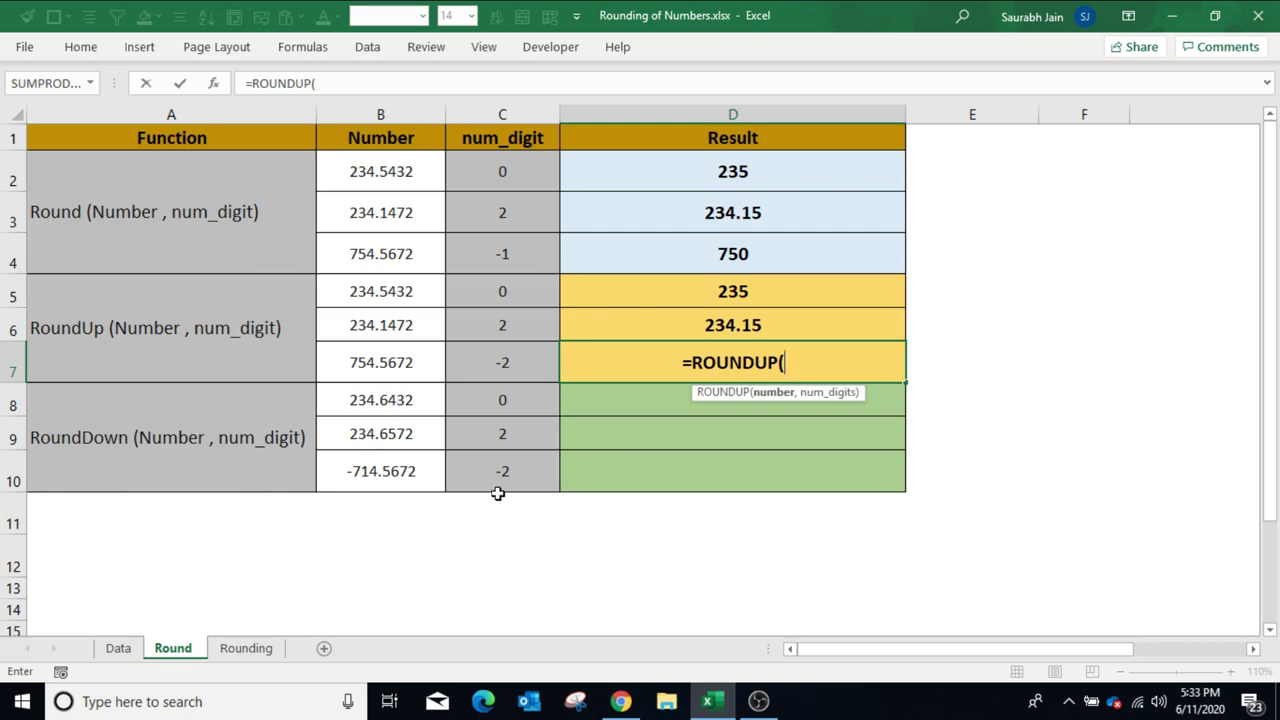
click(410, 347)
text(,)
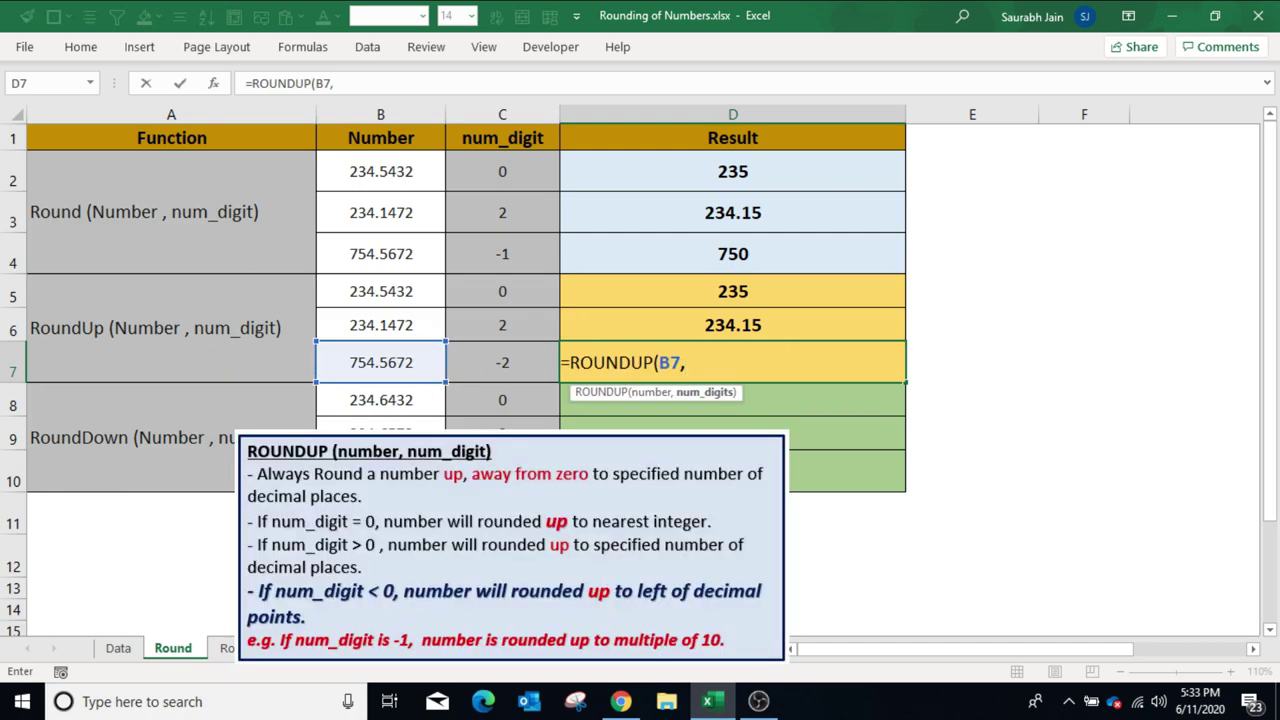
click(533, 356)
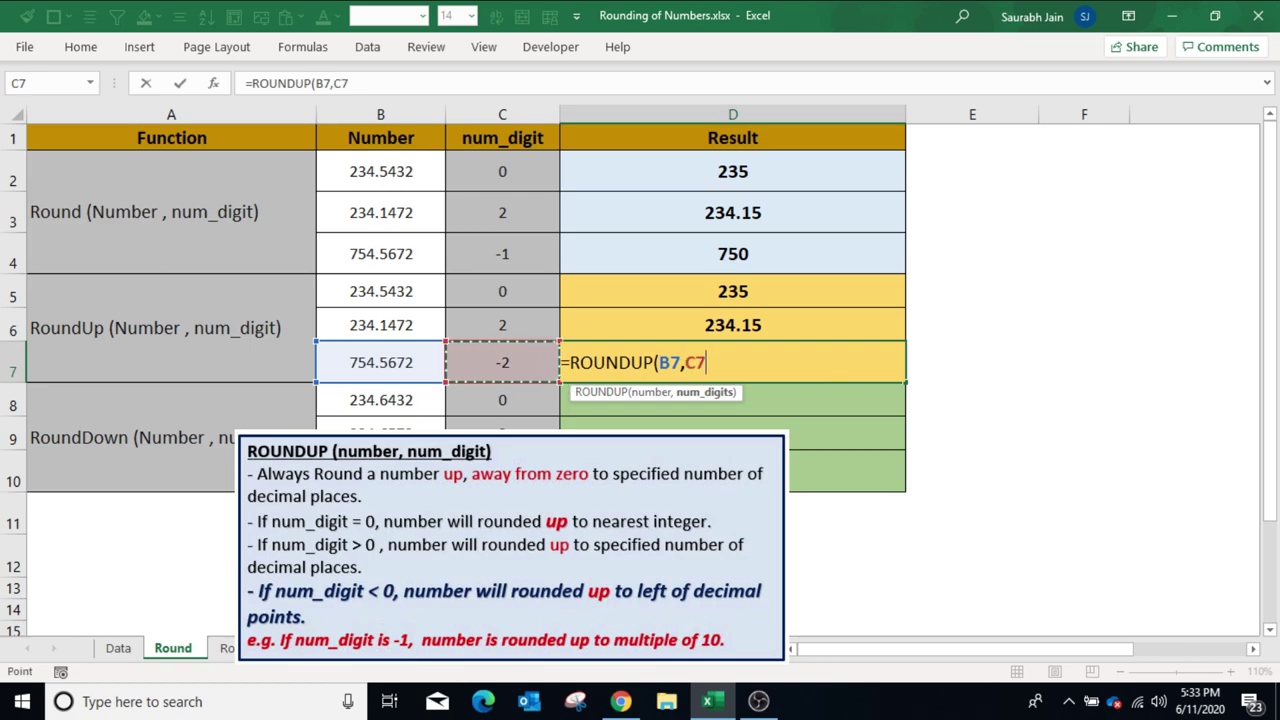
text())
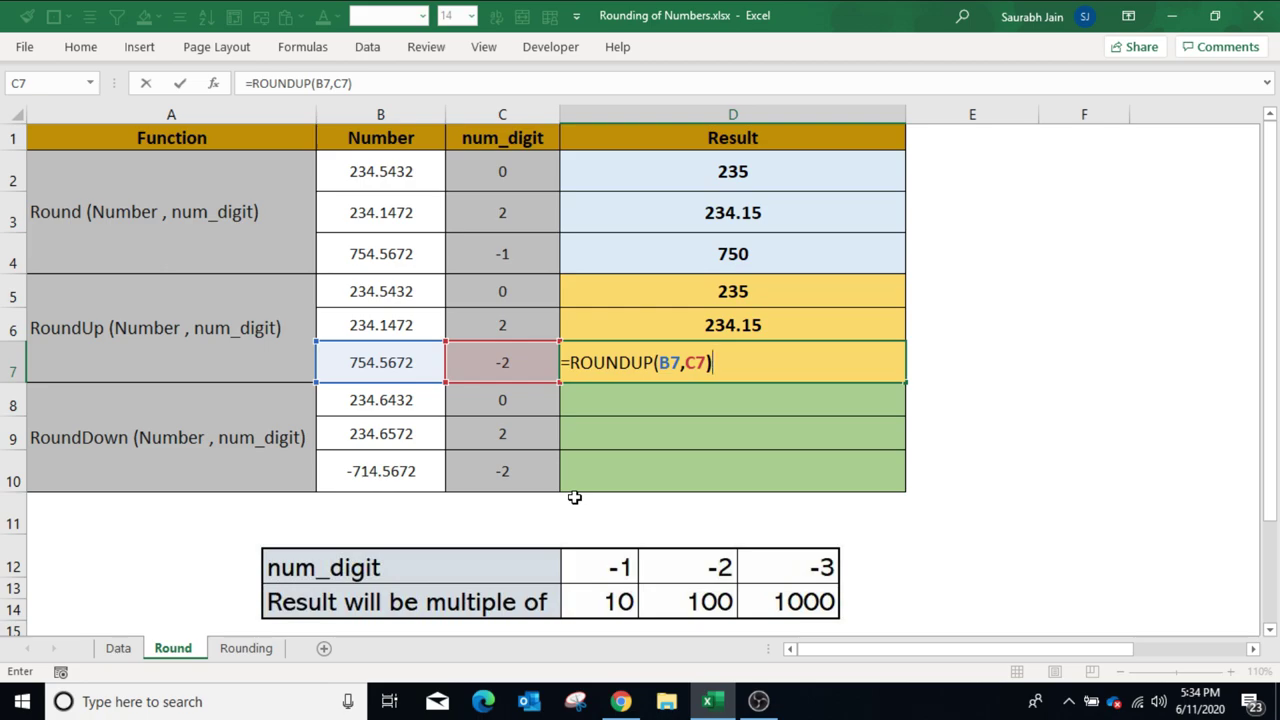
key(Return)
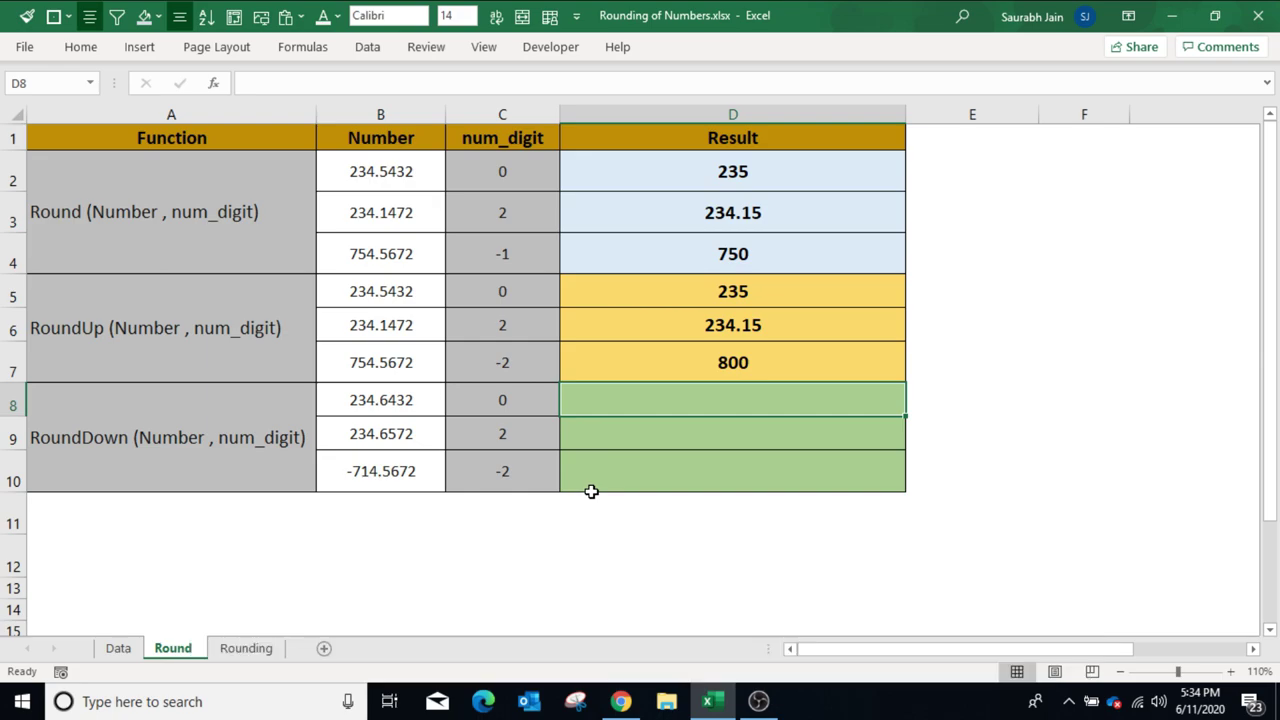
Step: Enter =ROUNDDOWN(B8,C8) in D8, giving 234
text(=)
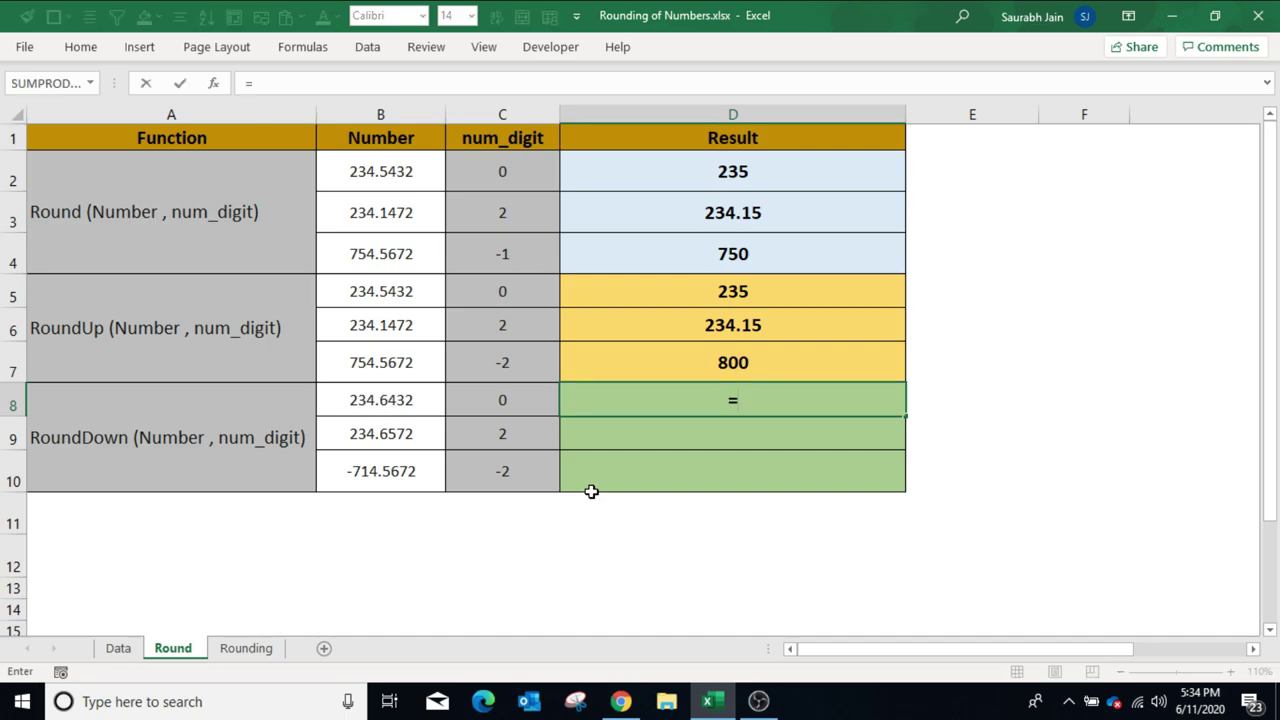
text(ROUNDDOWN()
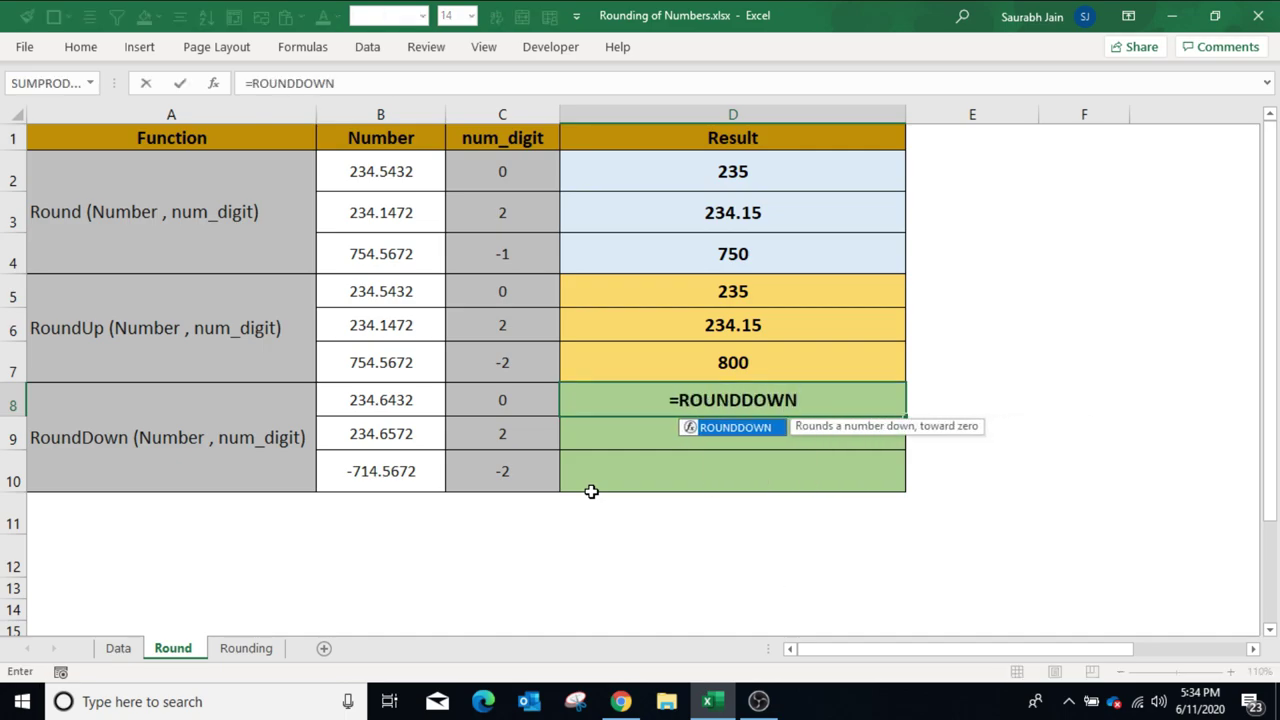
click(376, 400)
text(,)
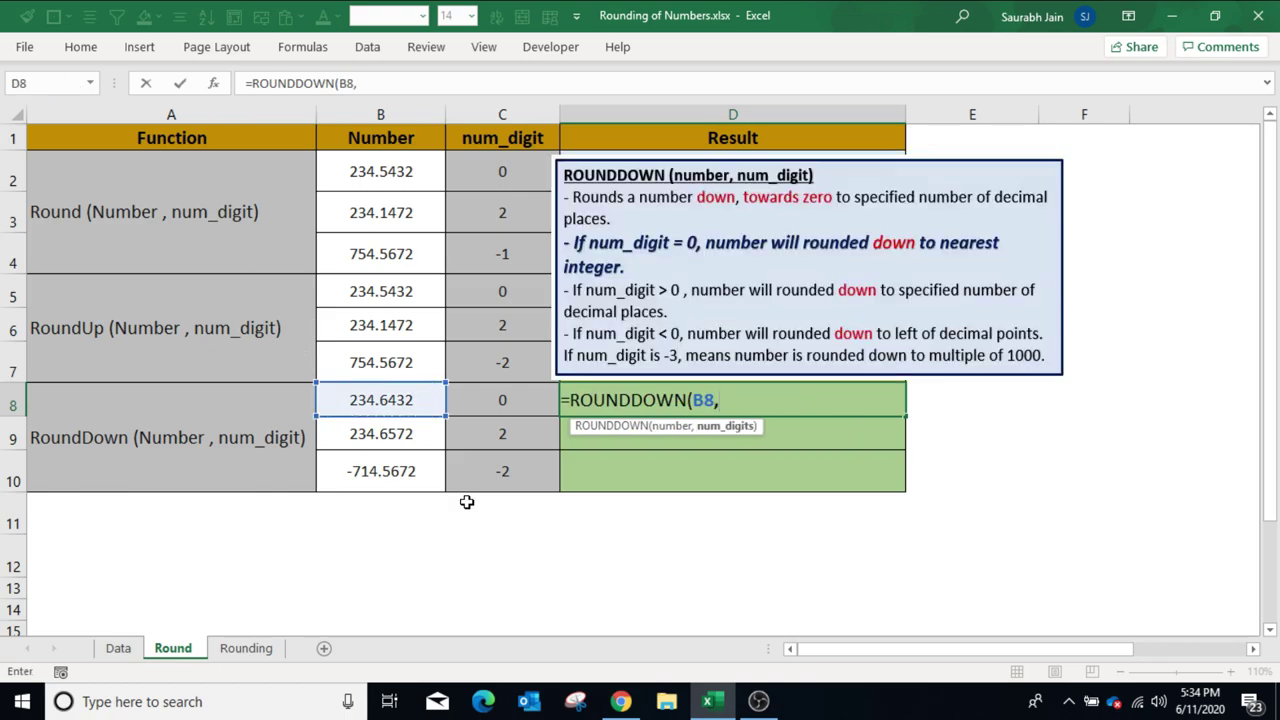
click(508, 404)
text())
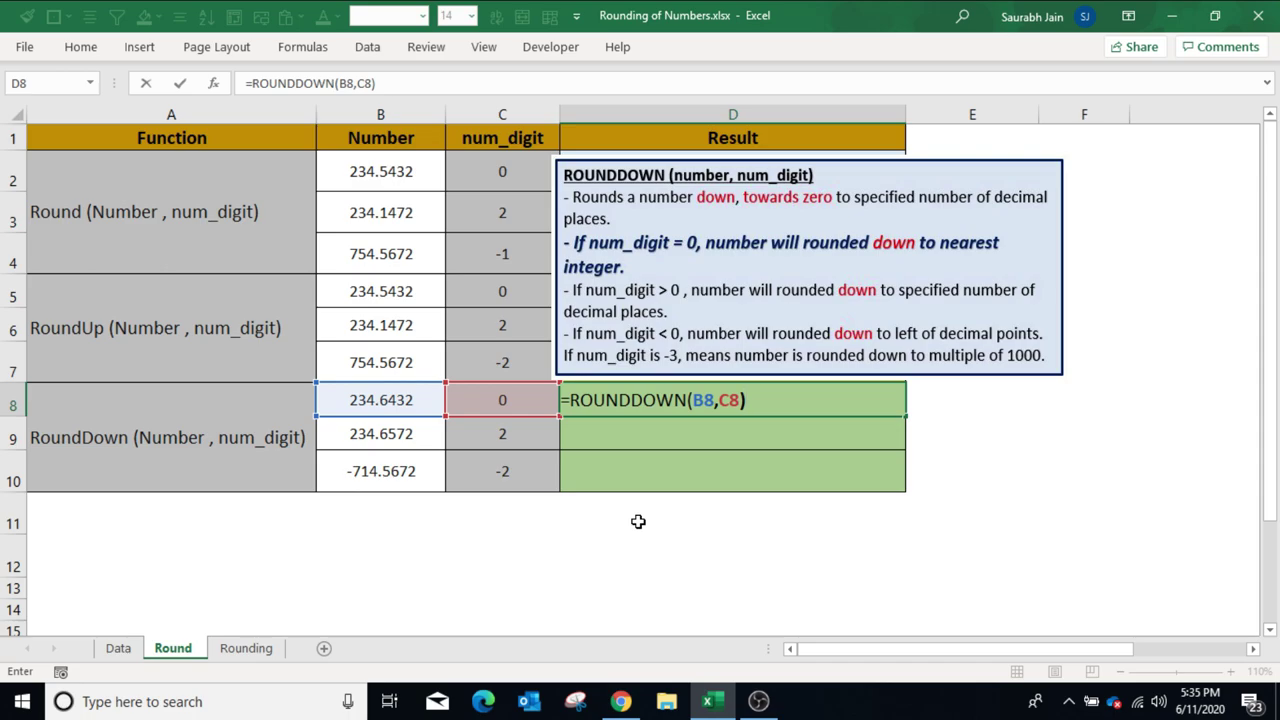
key(Return)
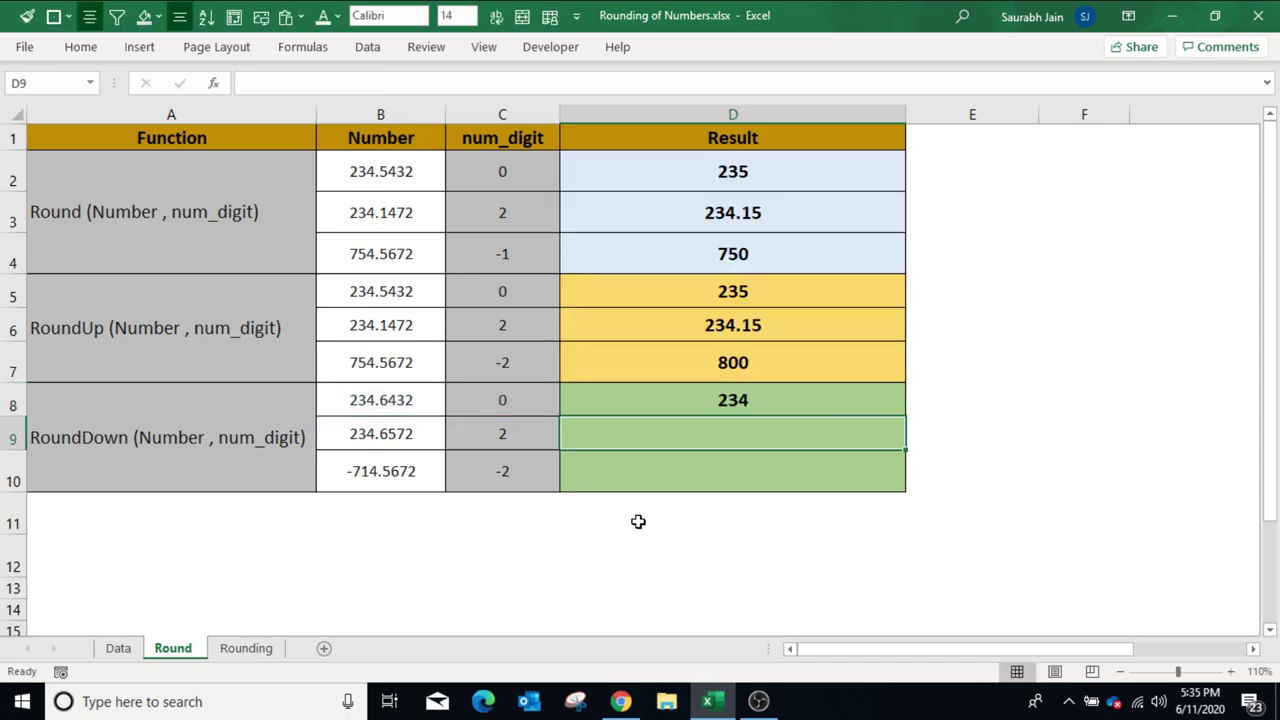
Step: Enter =ROUNDDOWN(B9,C9) in D9, giving 234.65
text(=ROUNDDO)
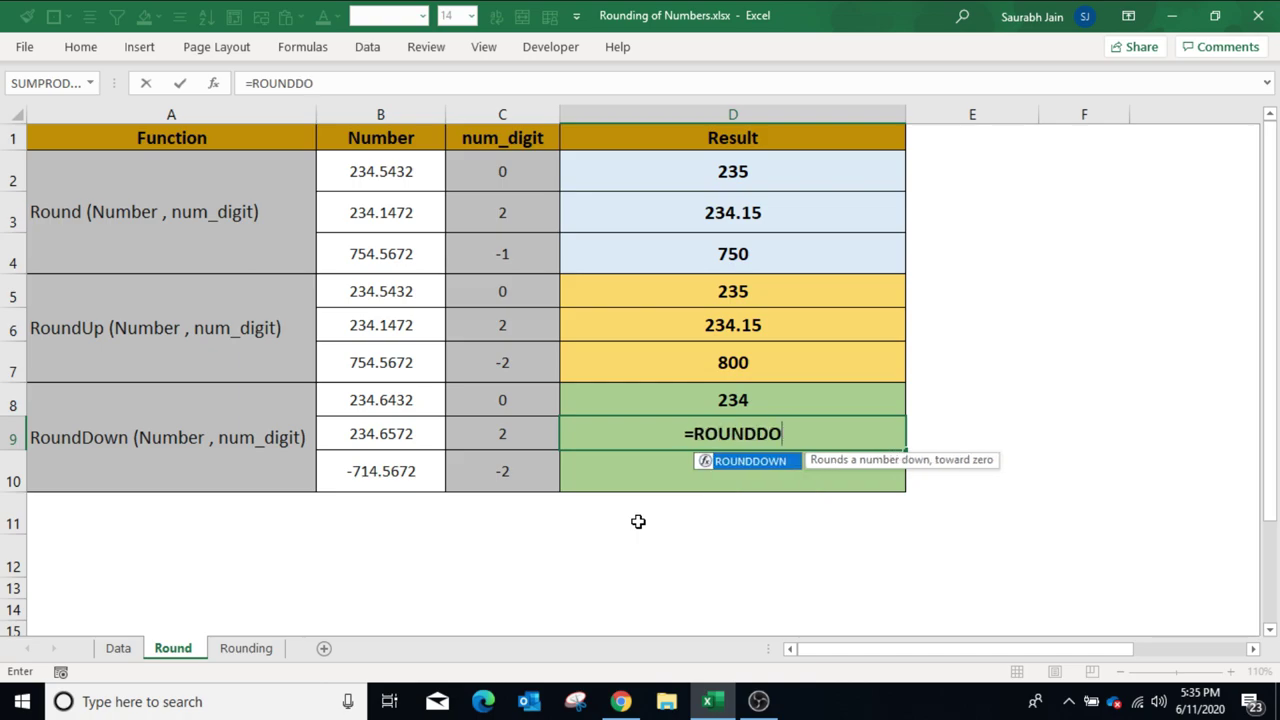
text(WN()
key(Left)
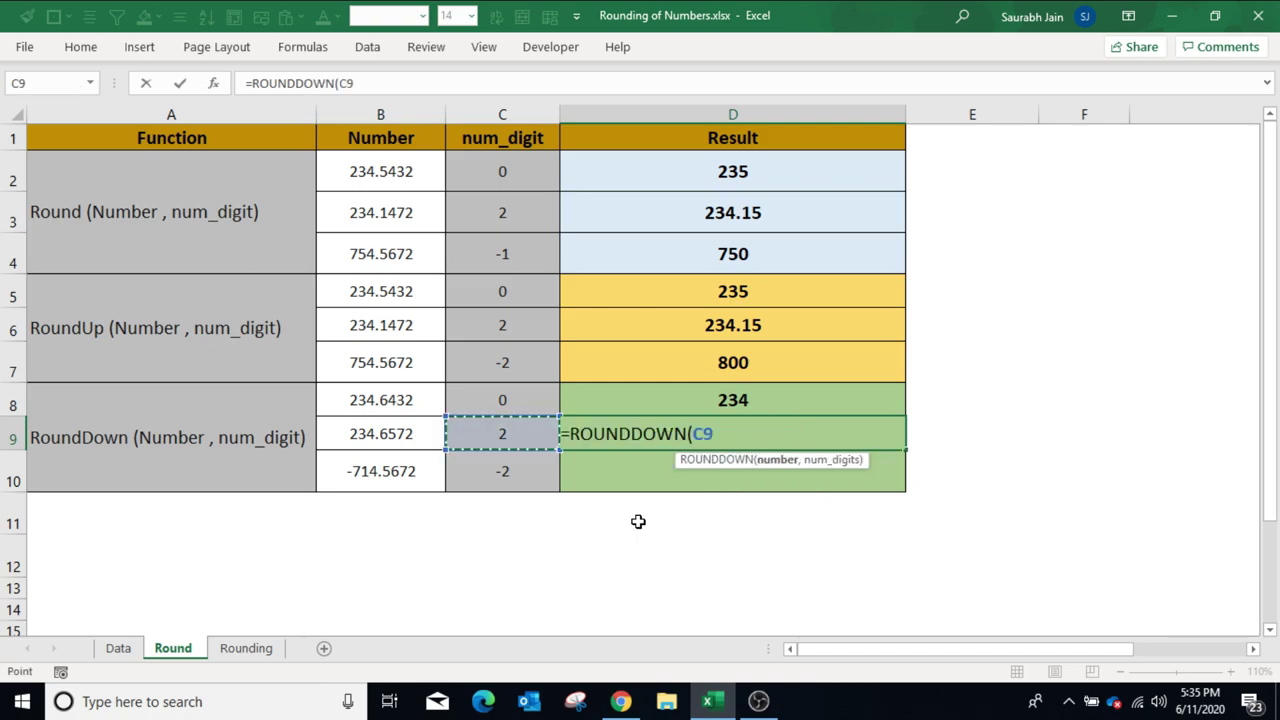
key(Left)
text(,)
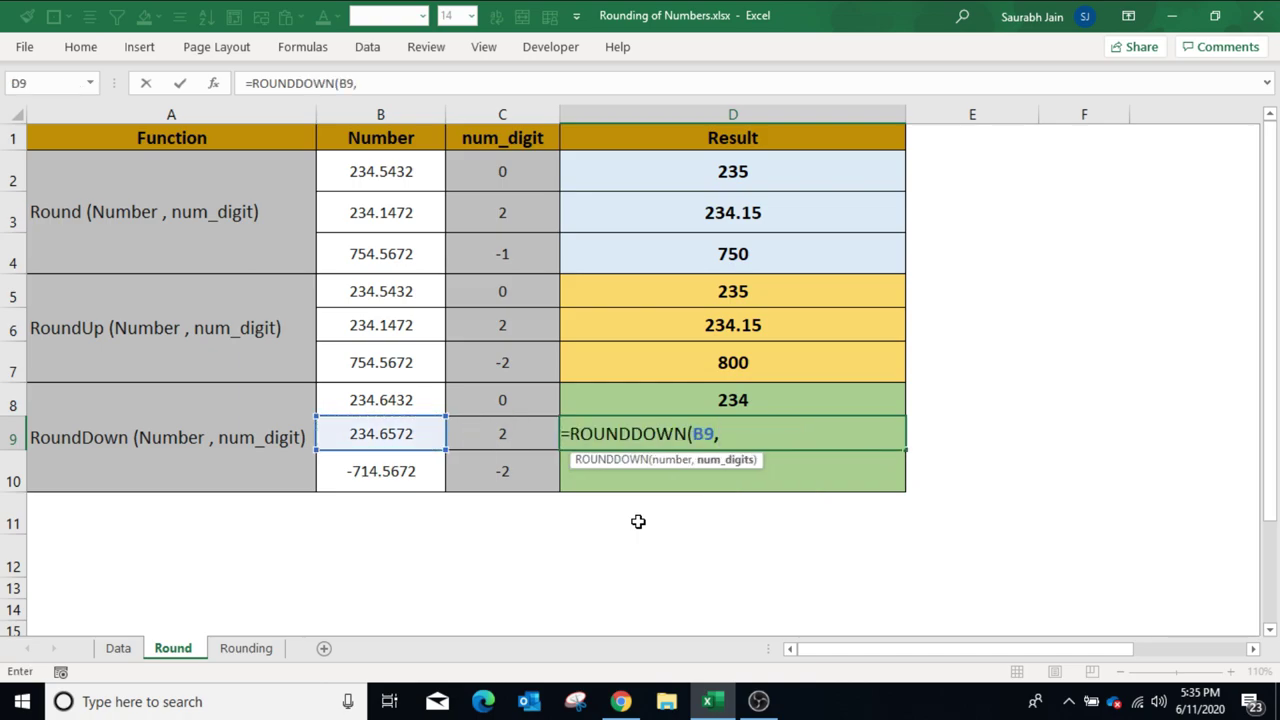
click(529, 448)
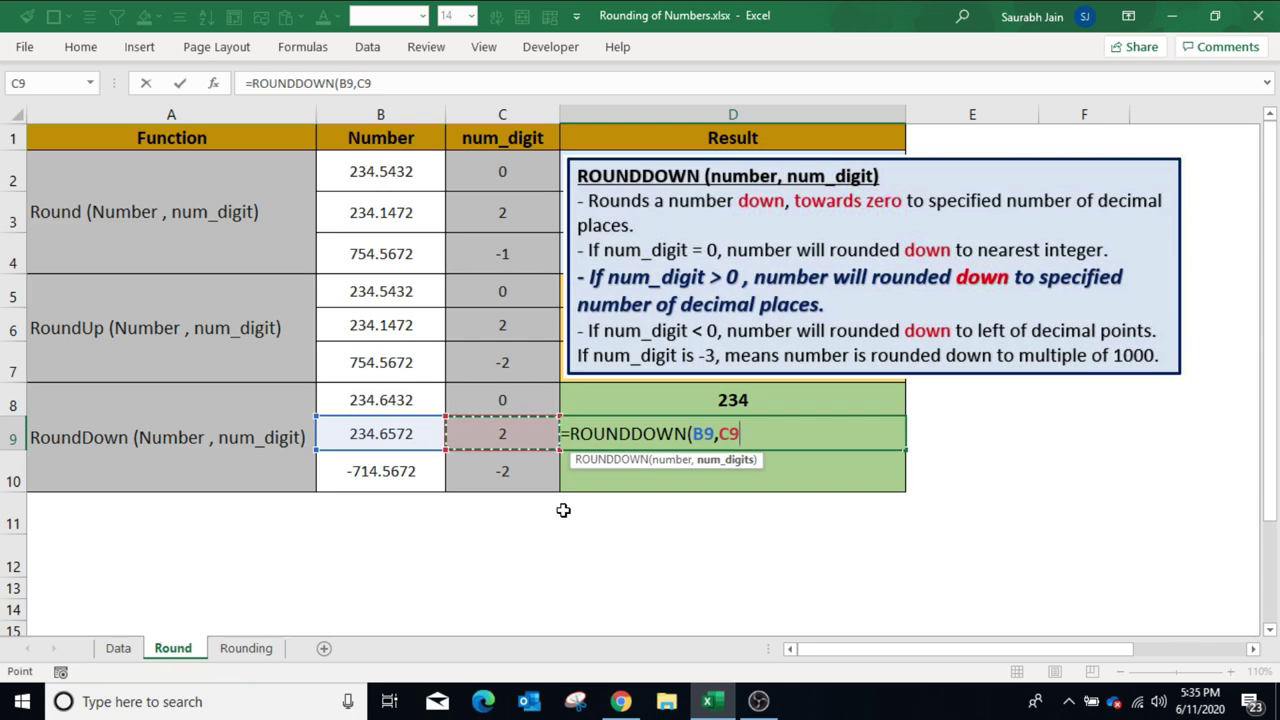
text())
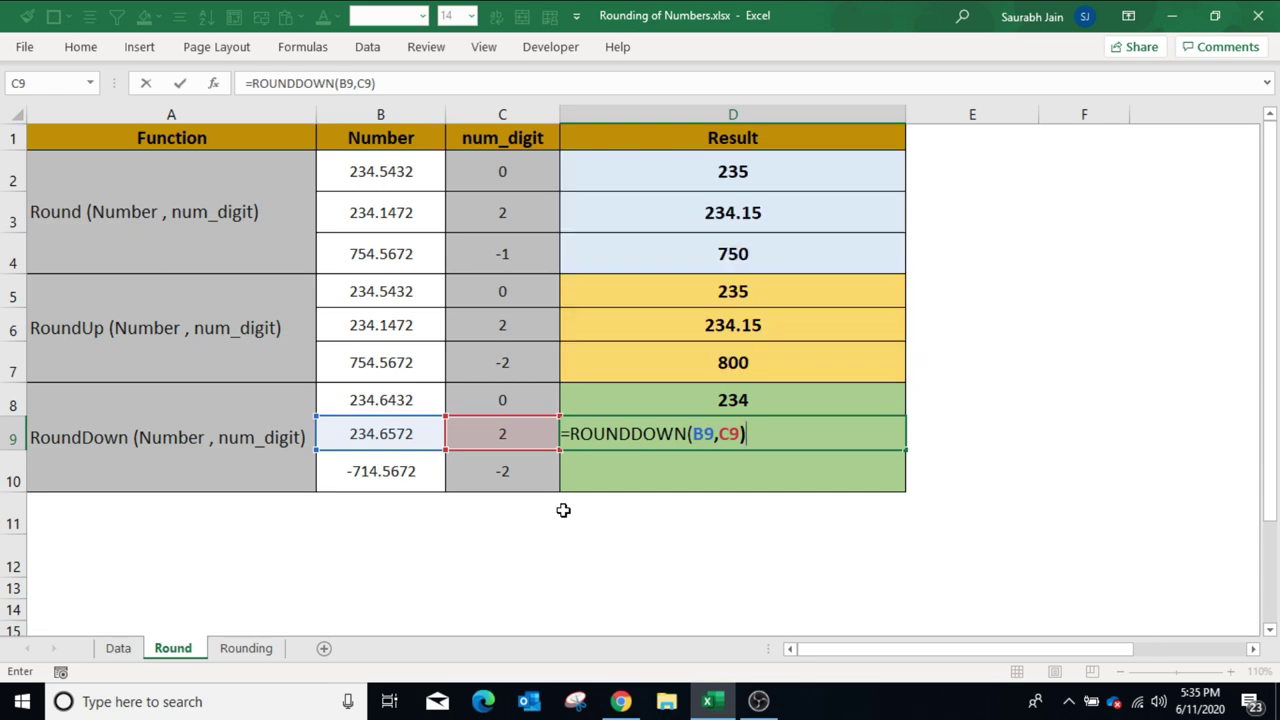
key(ctrl+Return)
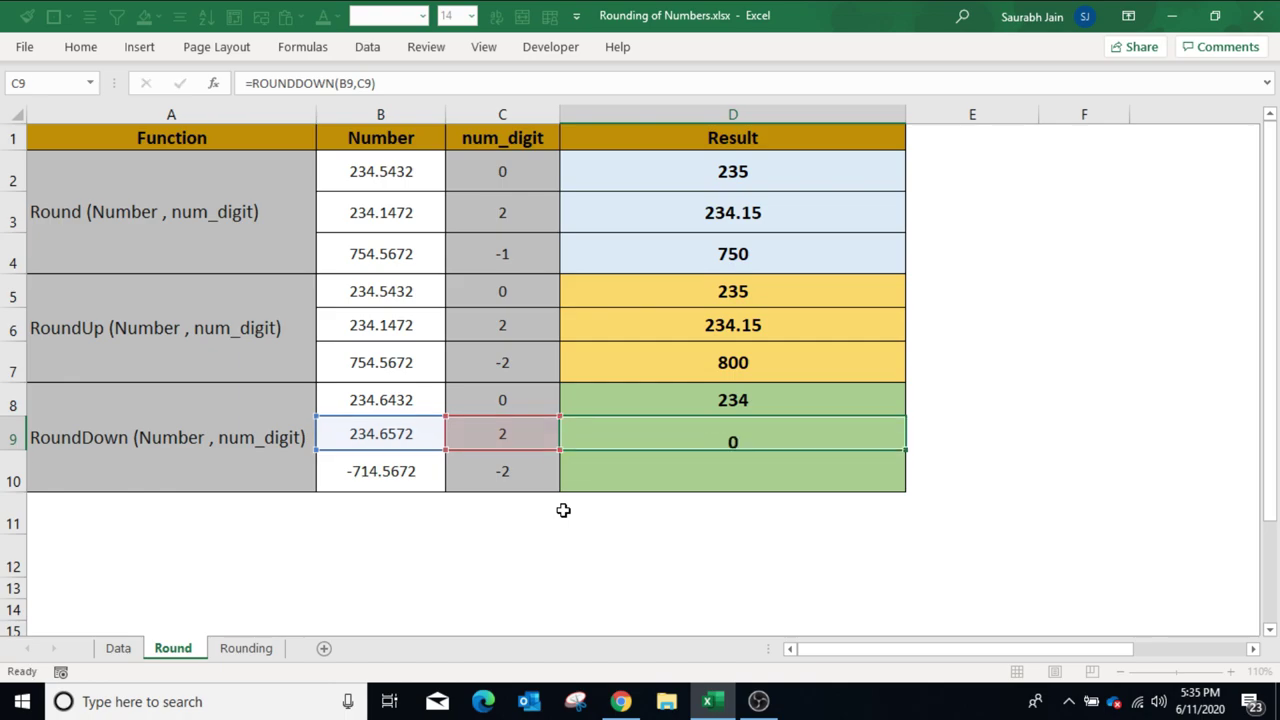
key(Return)
text(=)
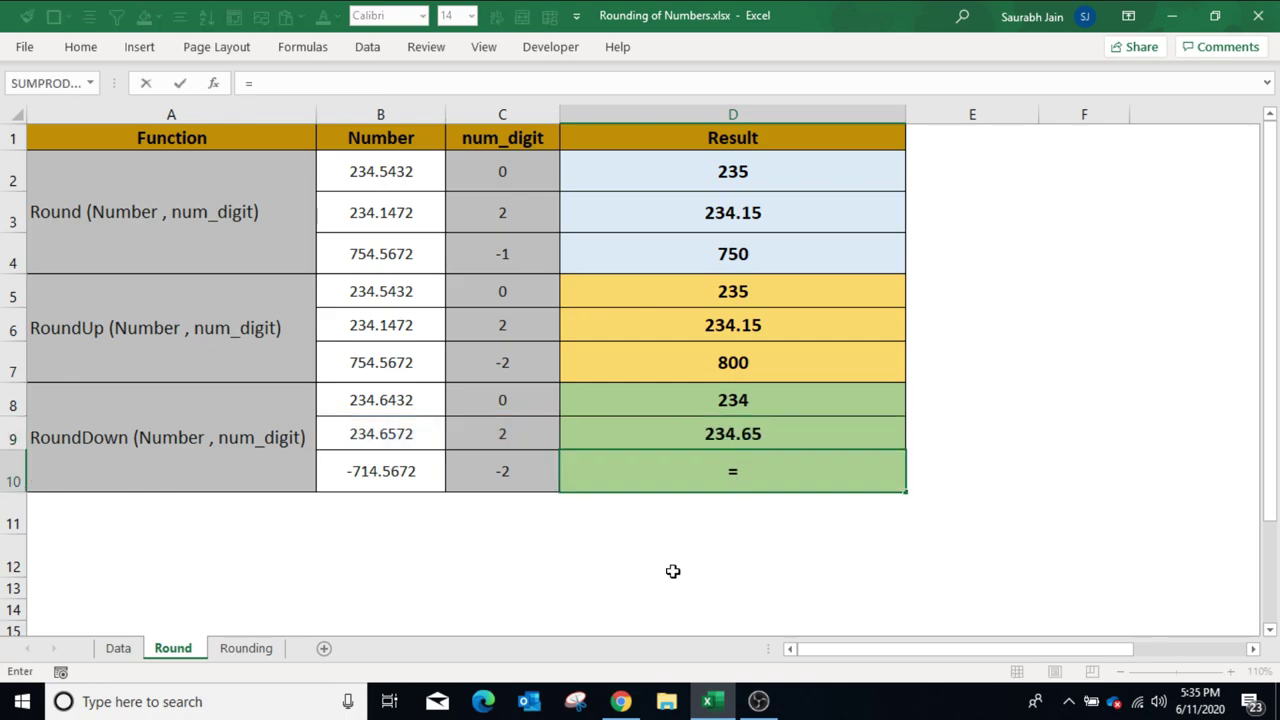
text(ROUNDDOW)
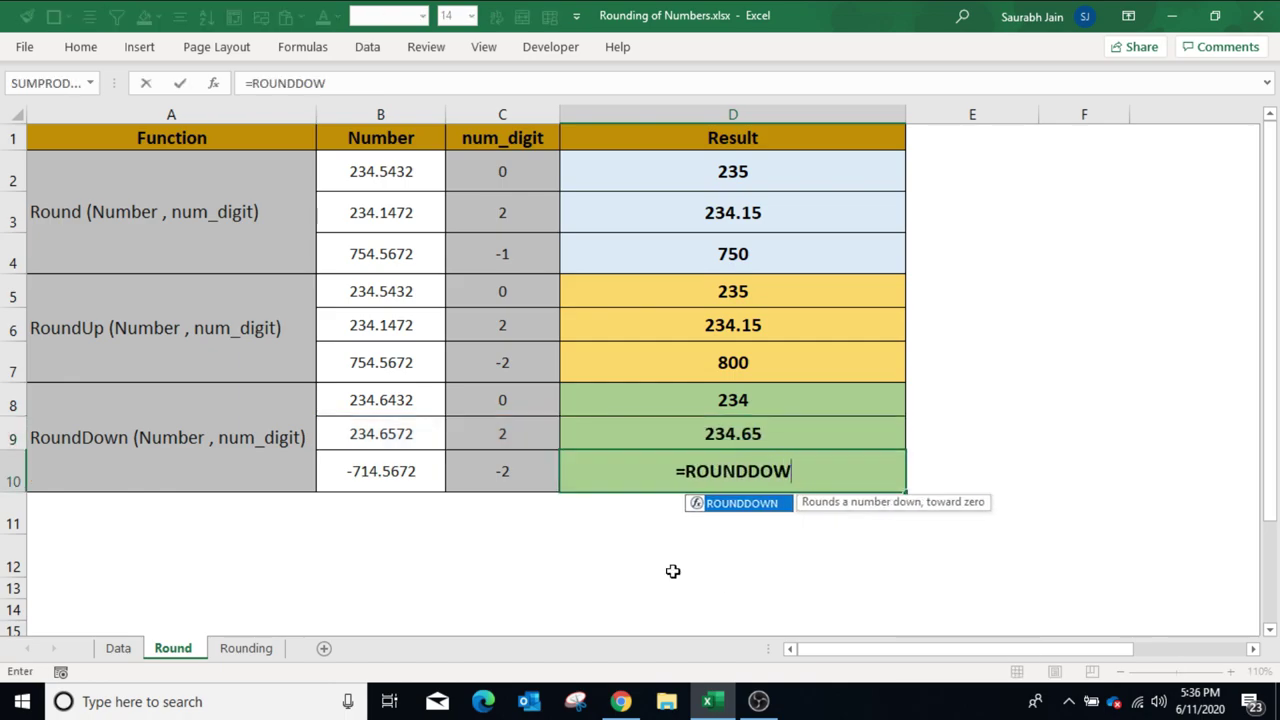
text(N()
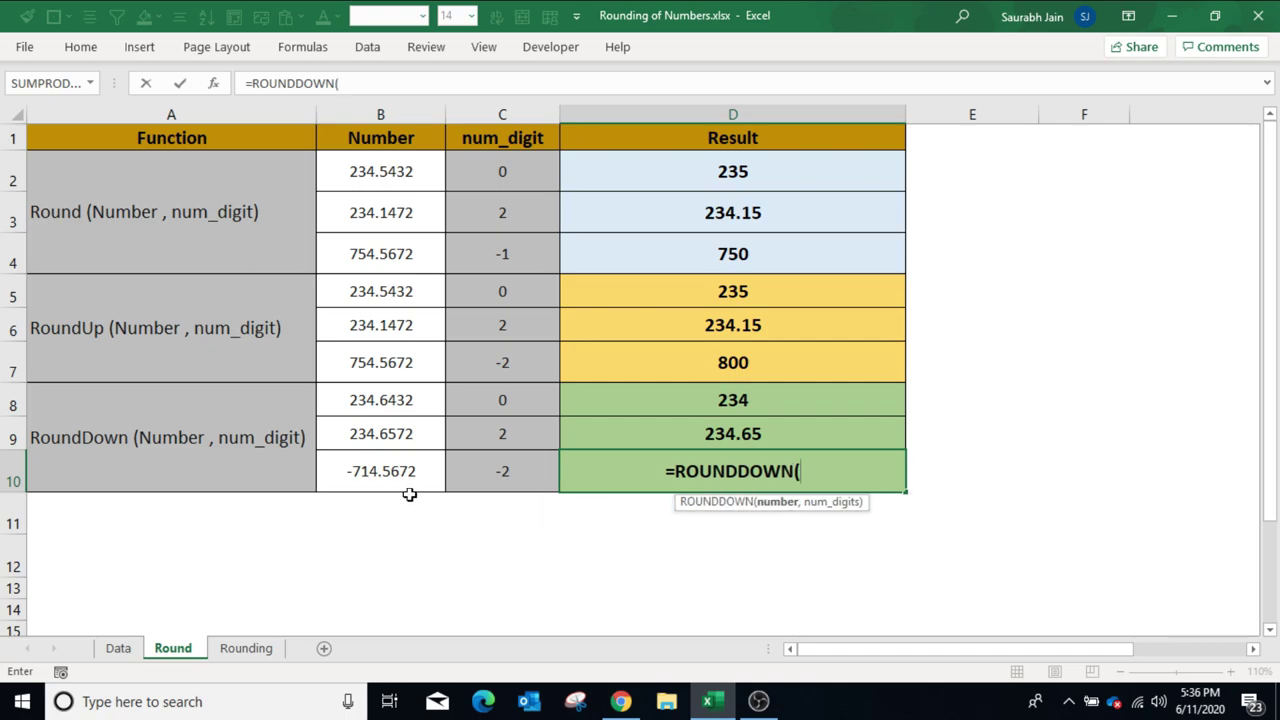
Step: Complete =ROUNDDOWN(B10,C10) in D10 for -714.5672 with -2 digits
click(382, 474)
text(,)
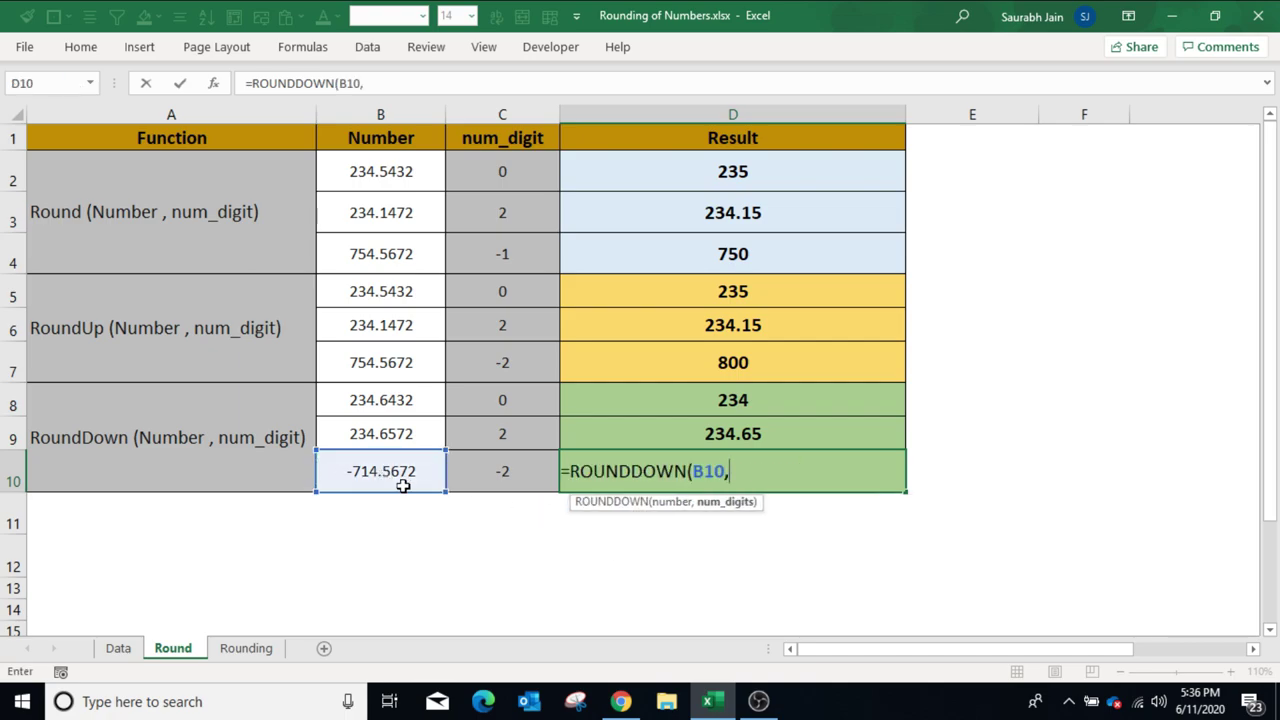
click(497, 484)
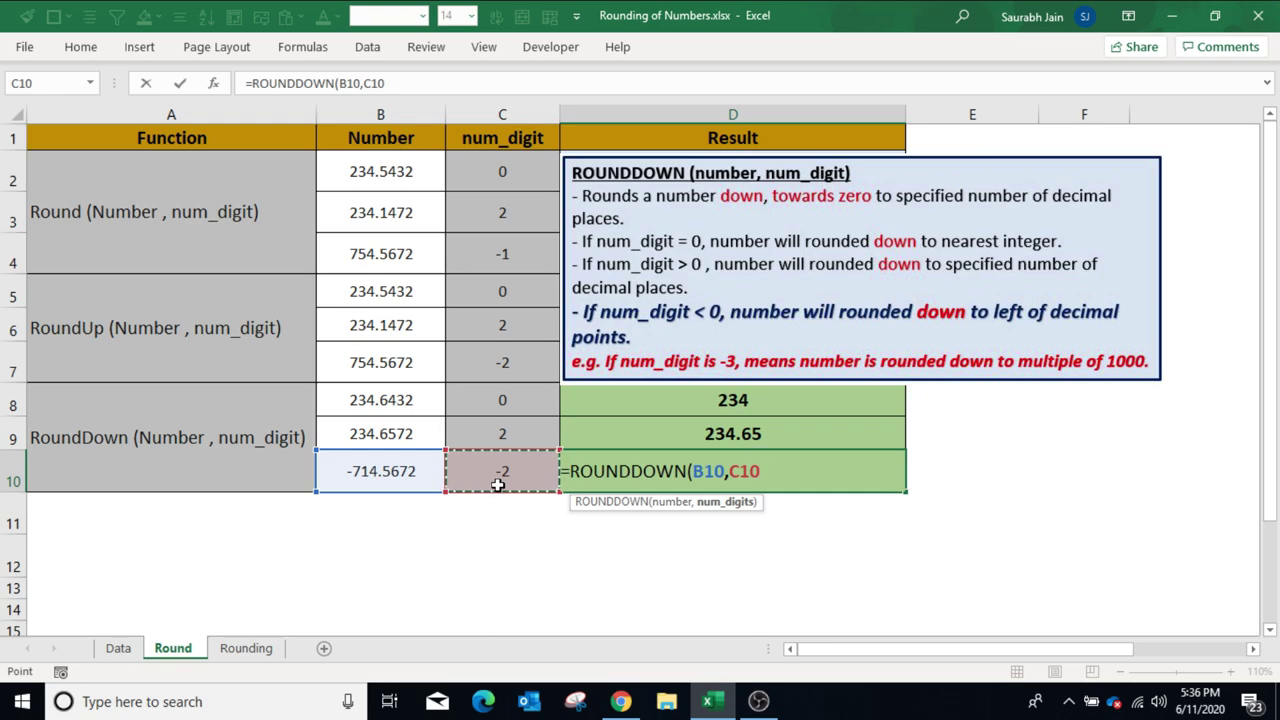
text())
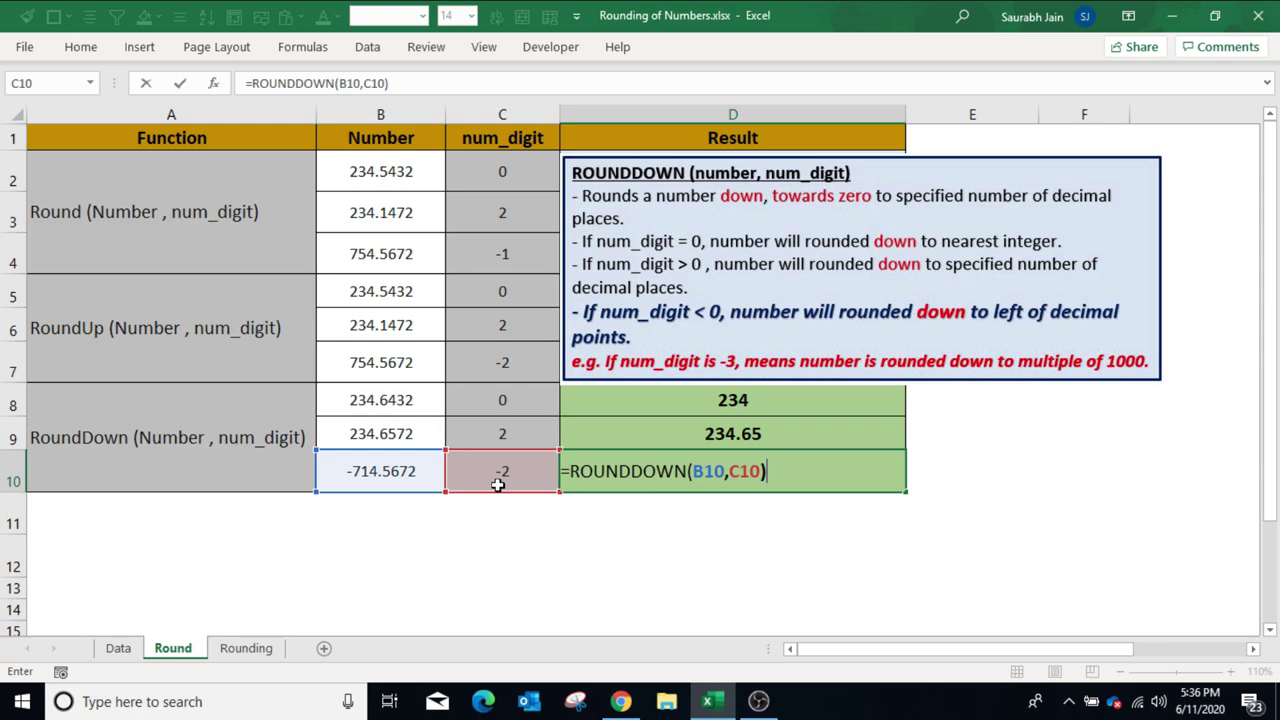
key(Return)
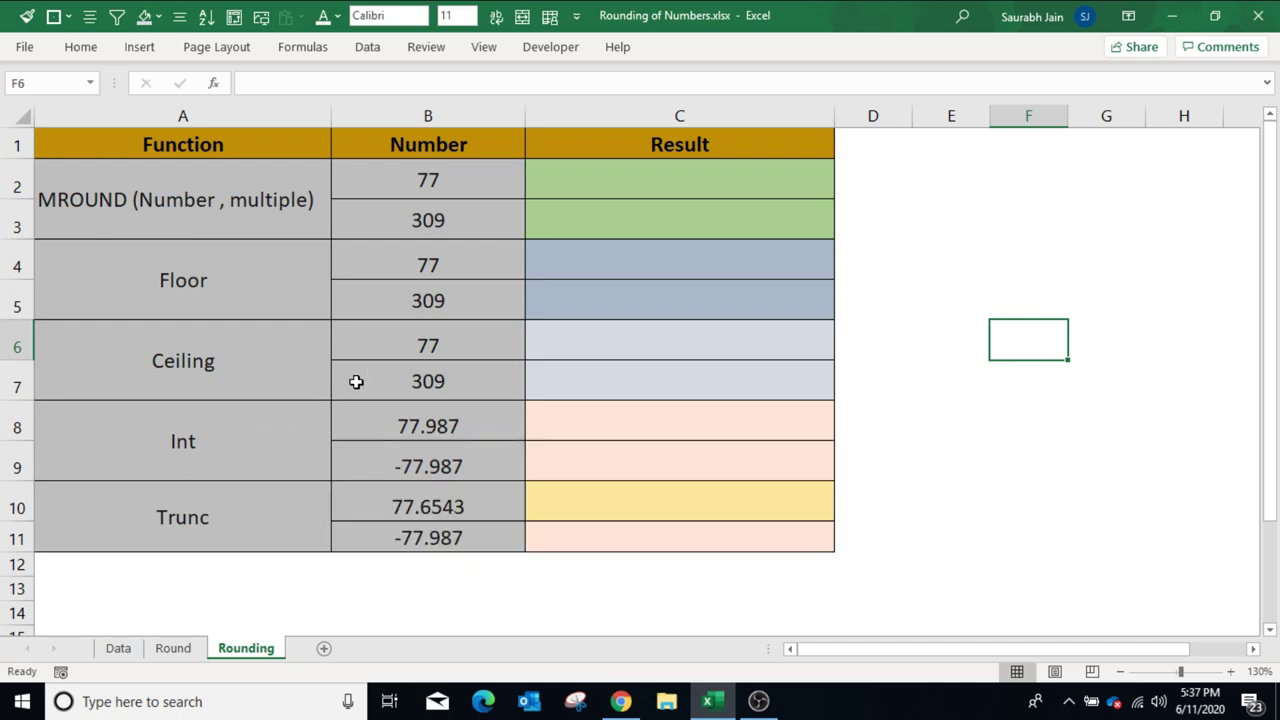
Step: Enter =MROUND(77,5) in C2 and =MROUND(B3,5) in C3, giving 75 and 310
click(686, 195)
text(=)
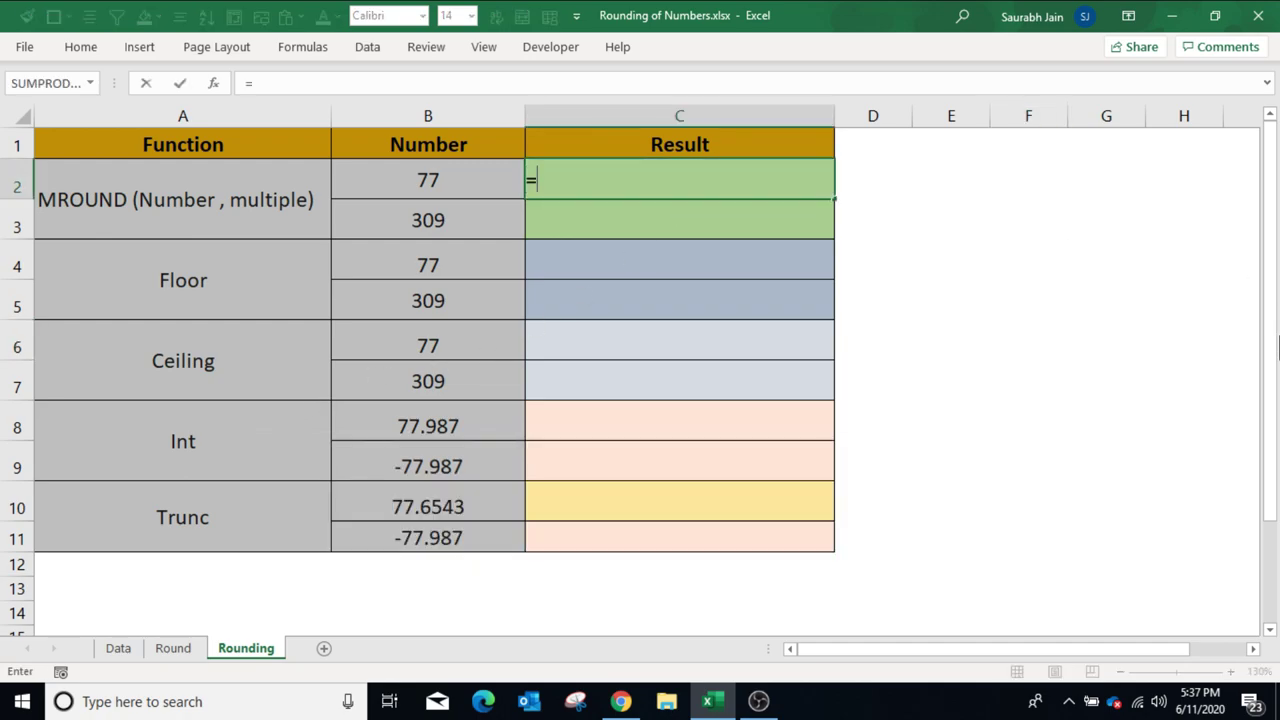
text(MROUND()
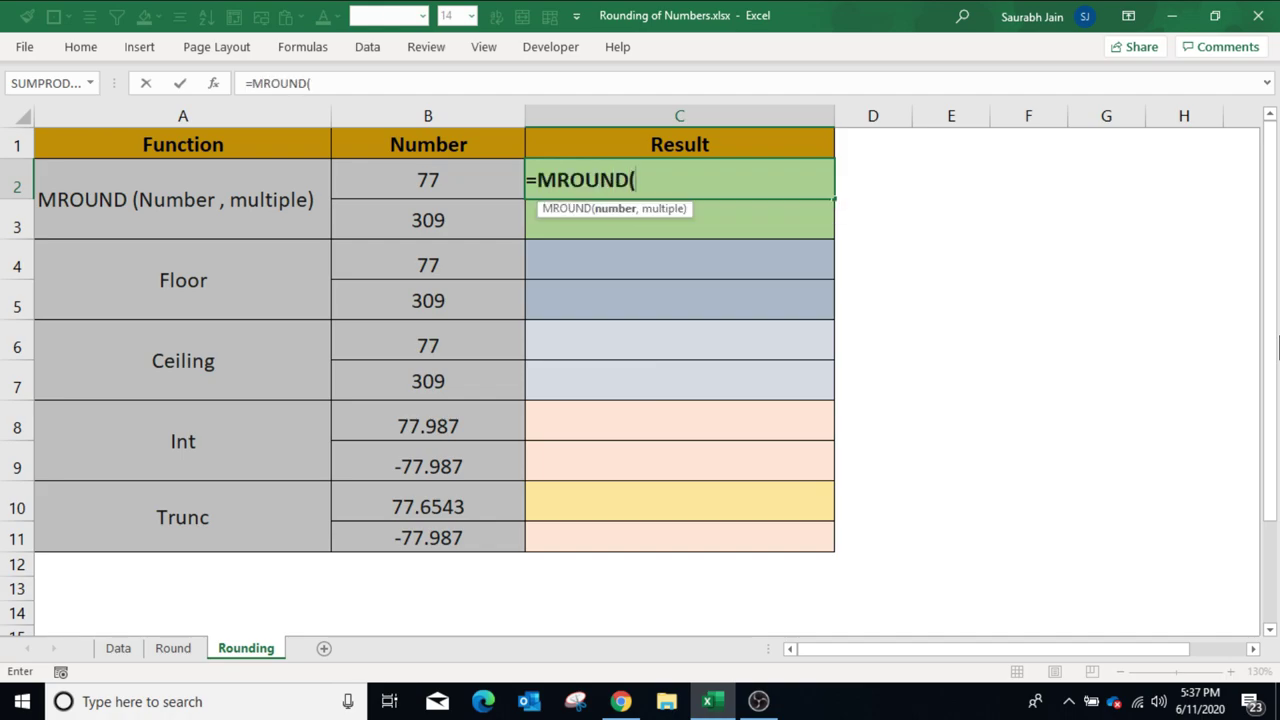
text(77,5))
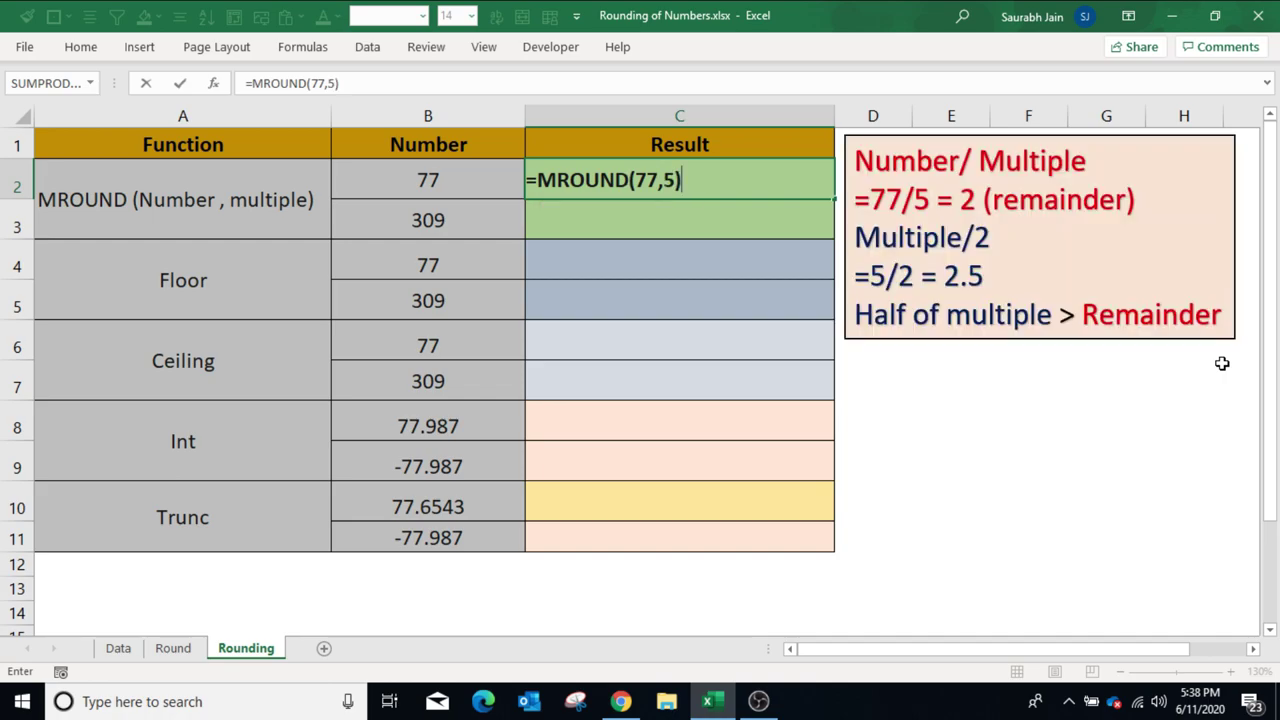
key(Return)
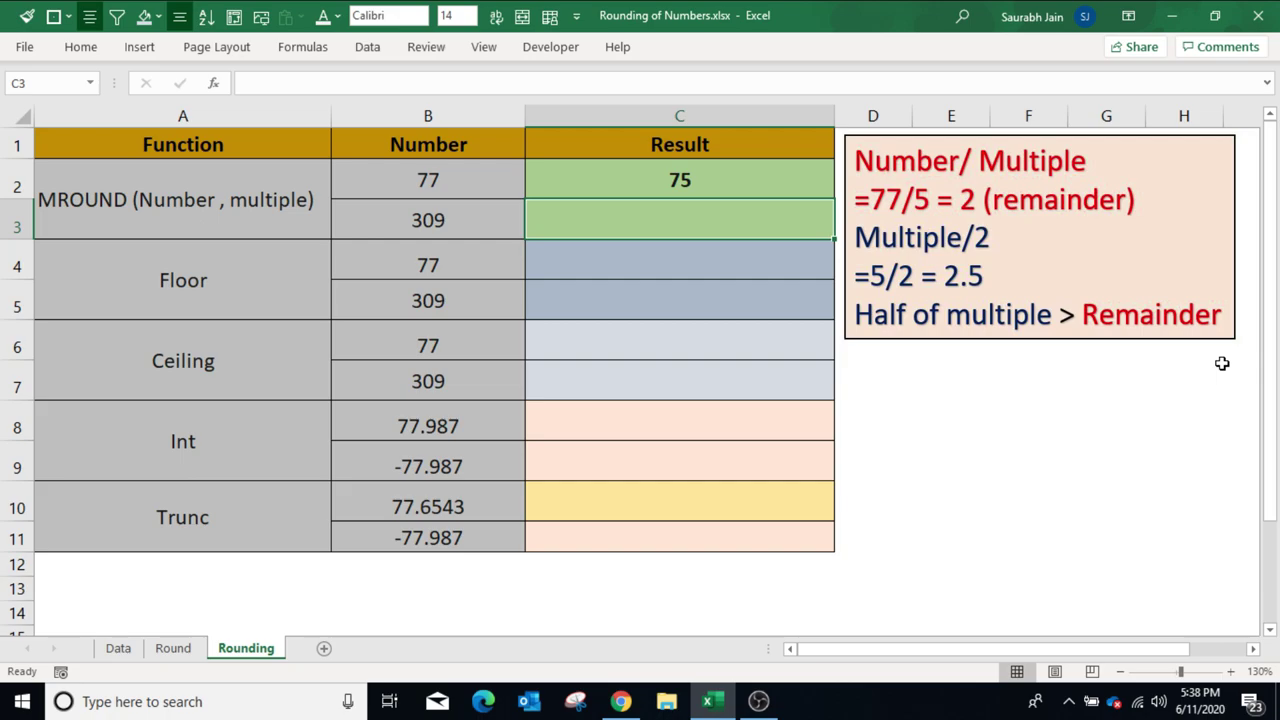
text(=MR)
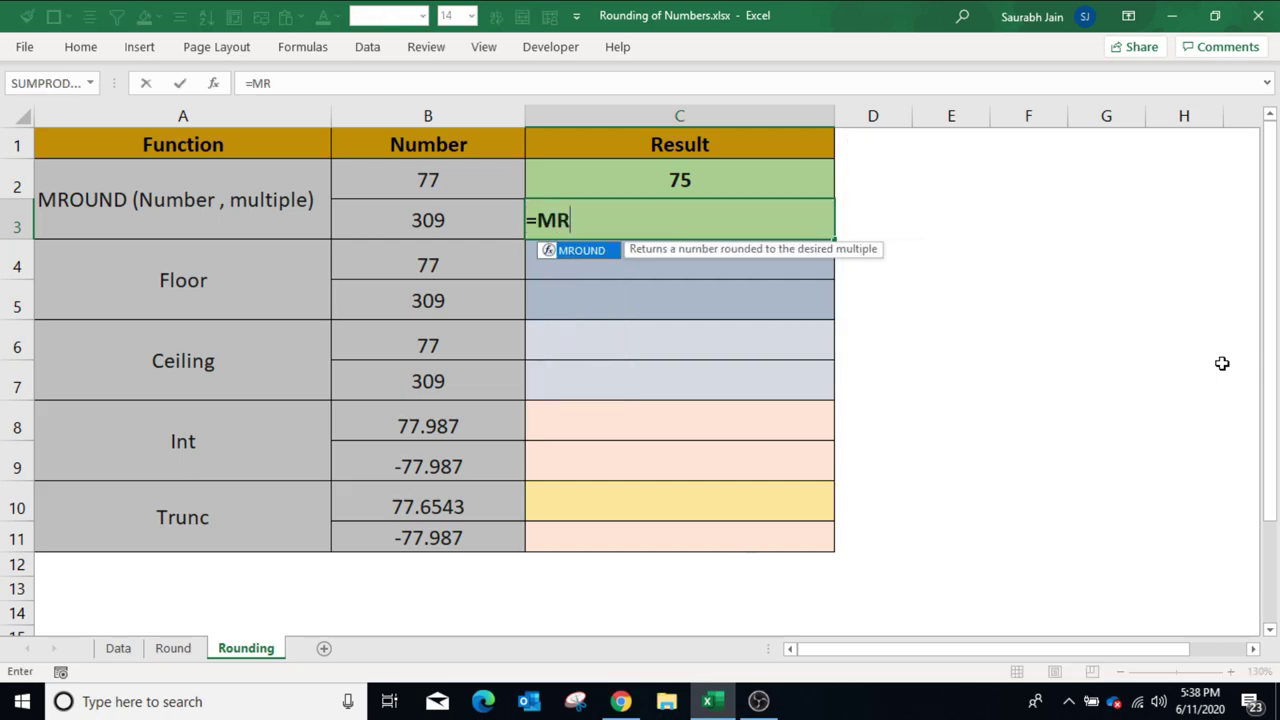
text(OUND()
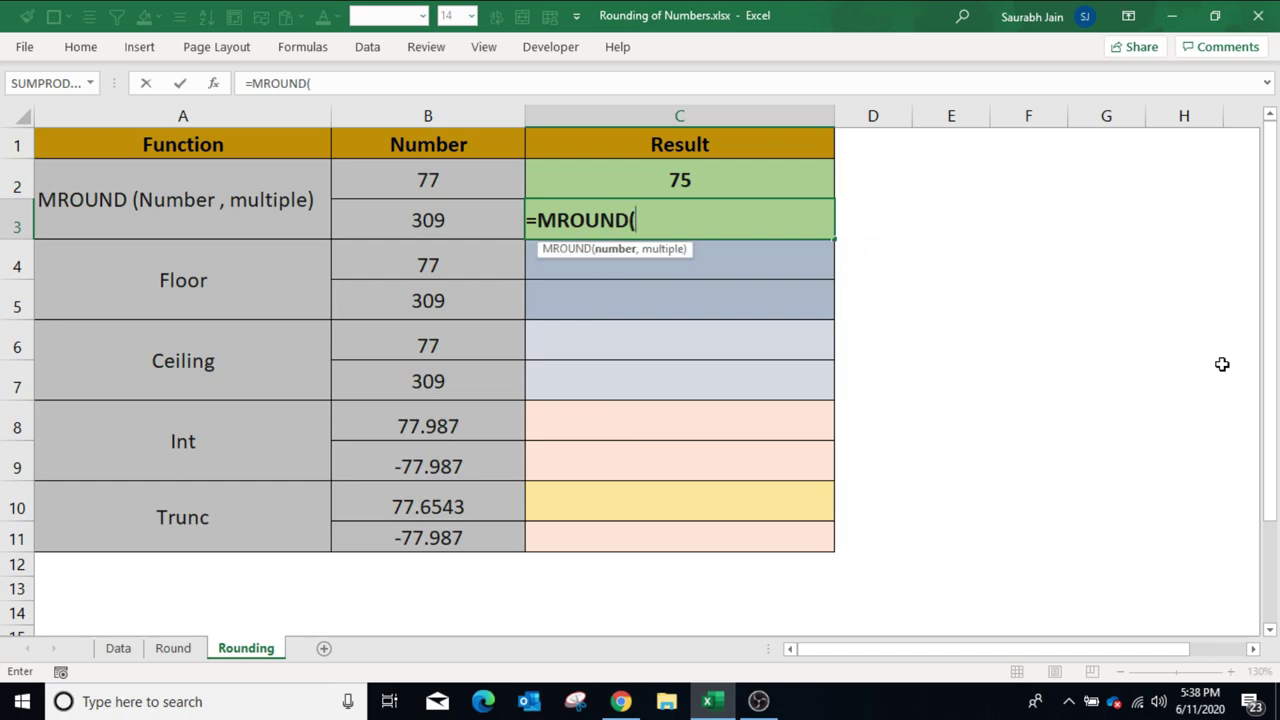
click(495, 213)
text(,5)
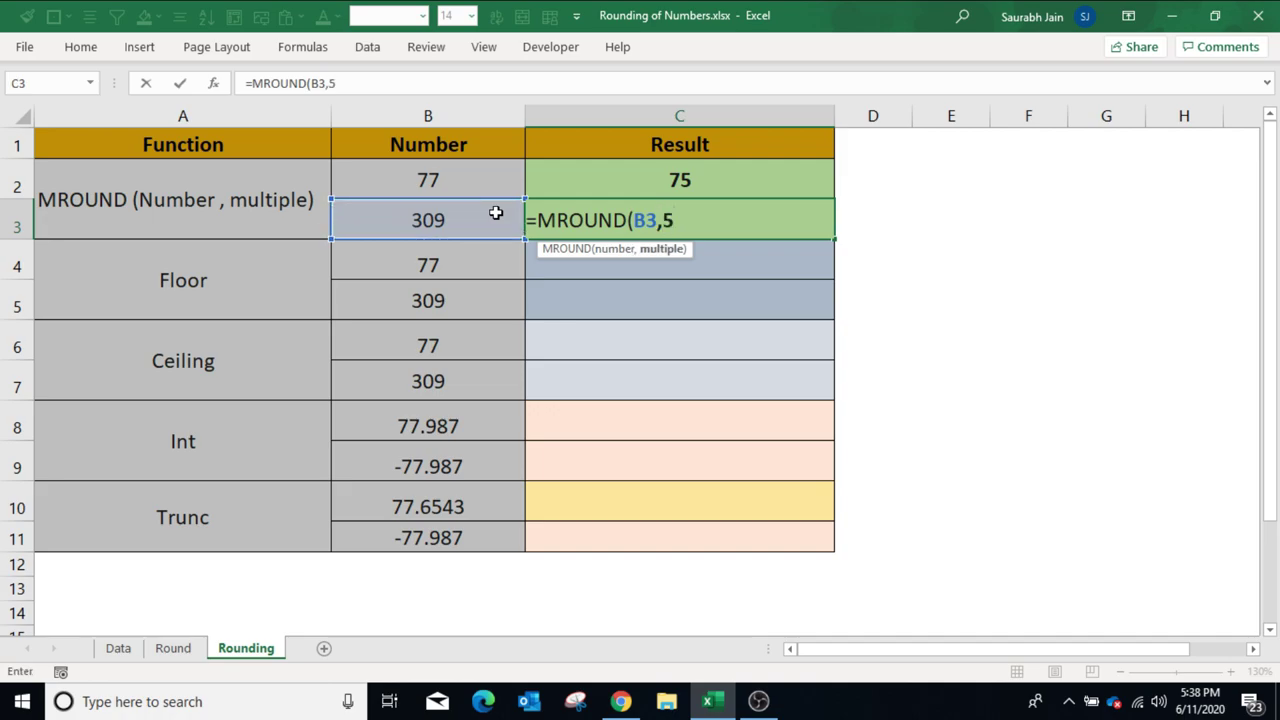
text())
key(Return)
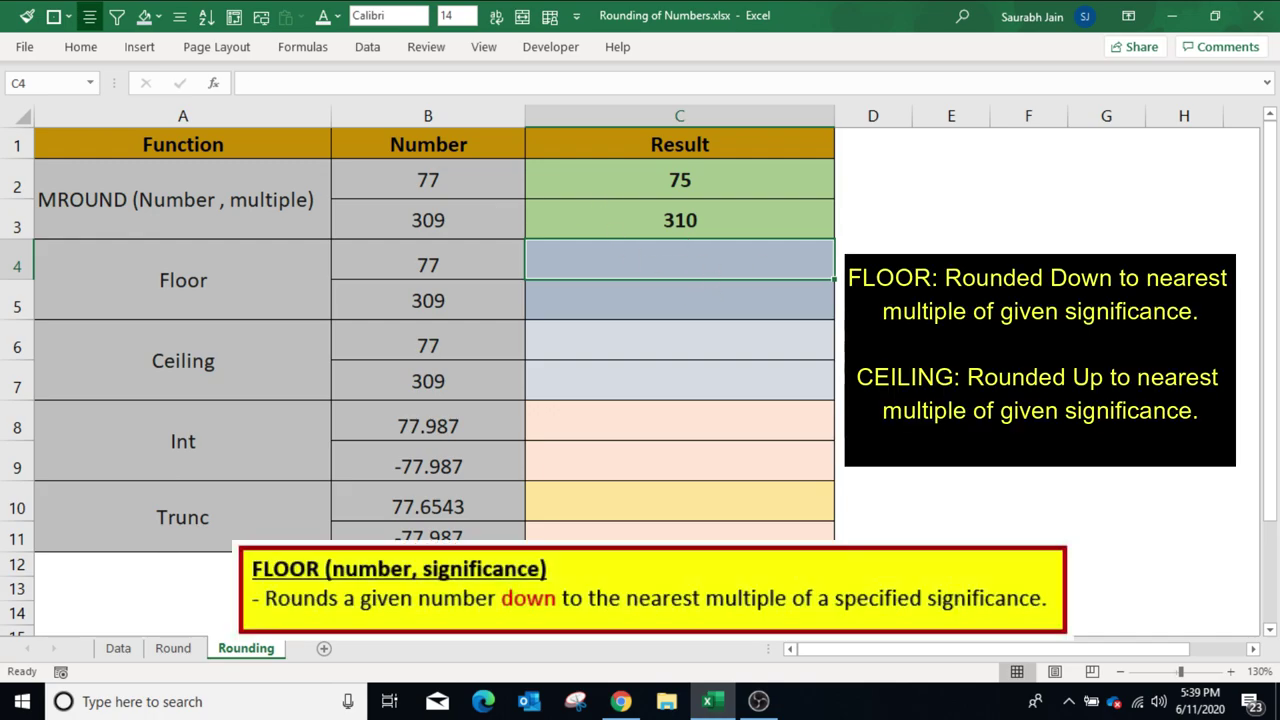
Step: Enter =FLOOR(B4,5) in C4 and =FLOOR(B5,5) in C5, giving 75 and 305
text(=FLOOR()
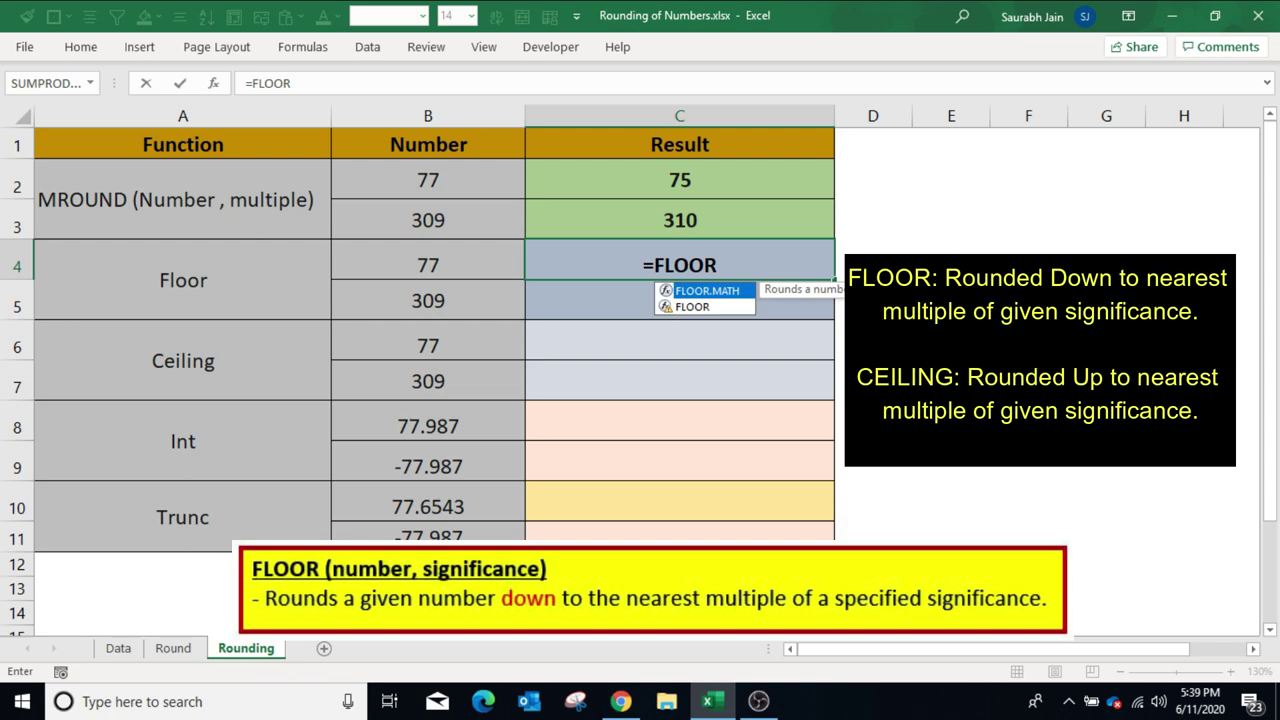
click(433, 263)
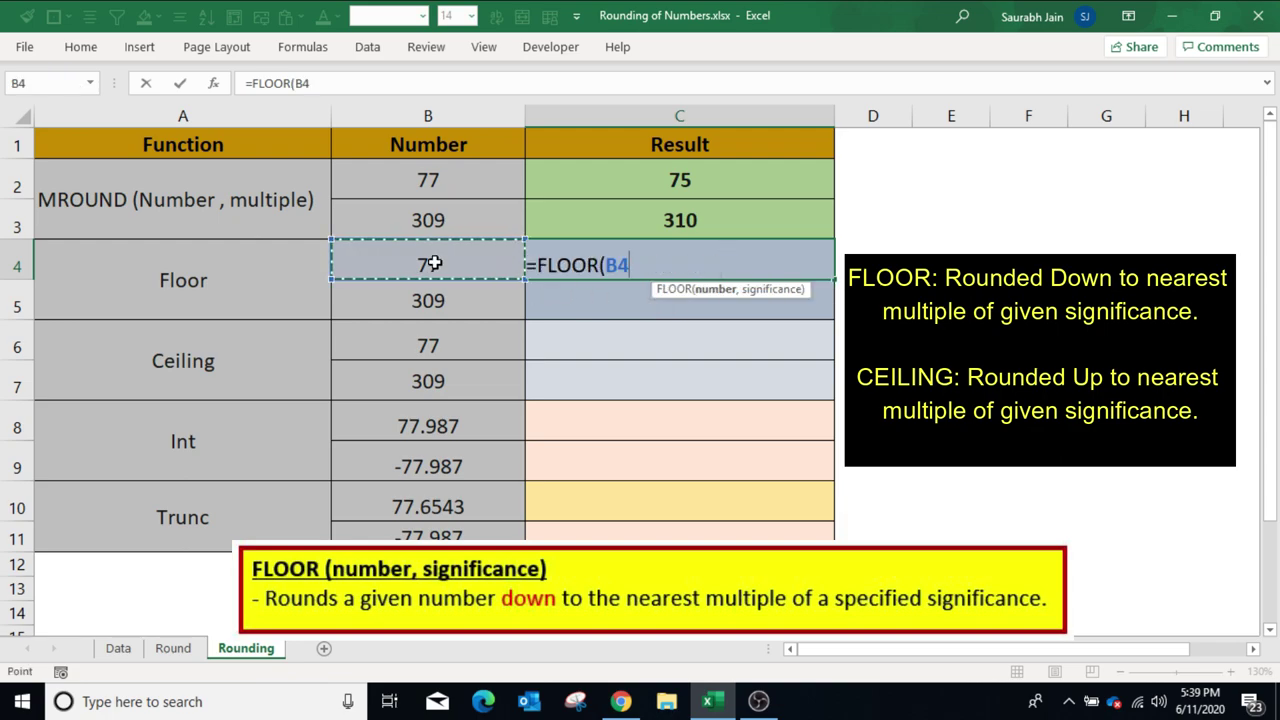
text(,5)
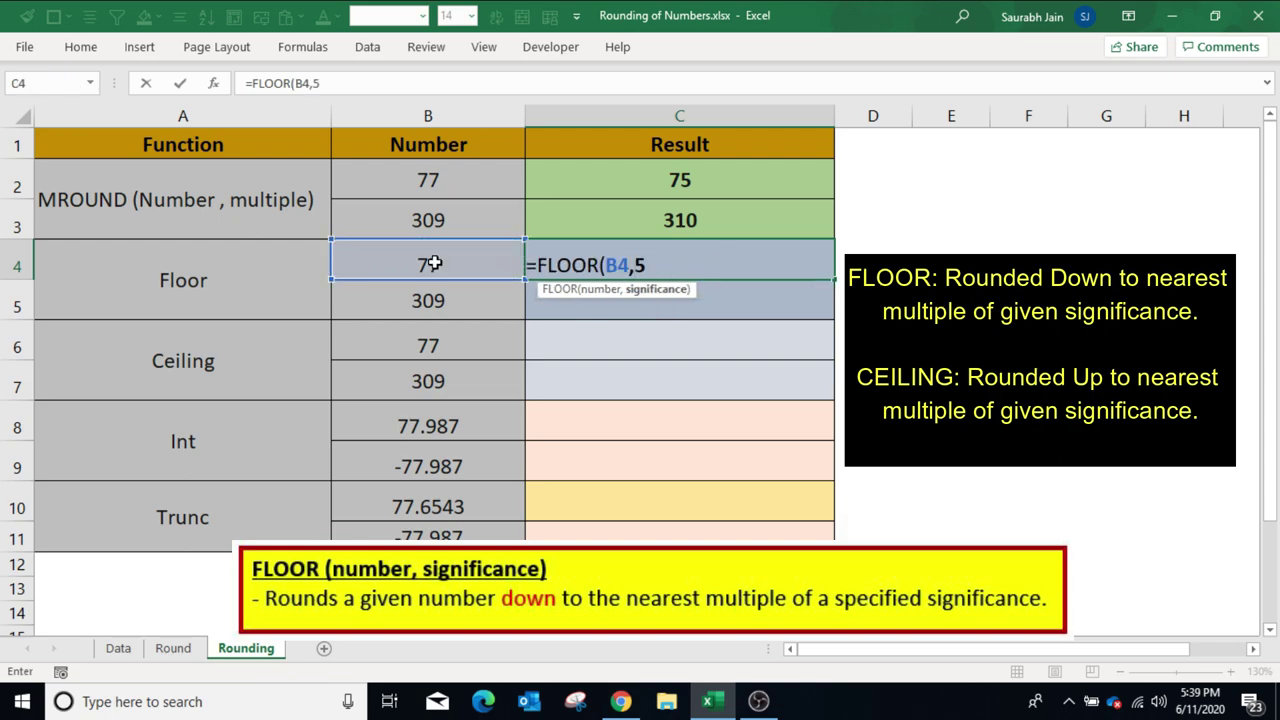
text())
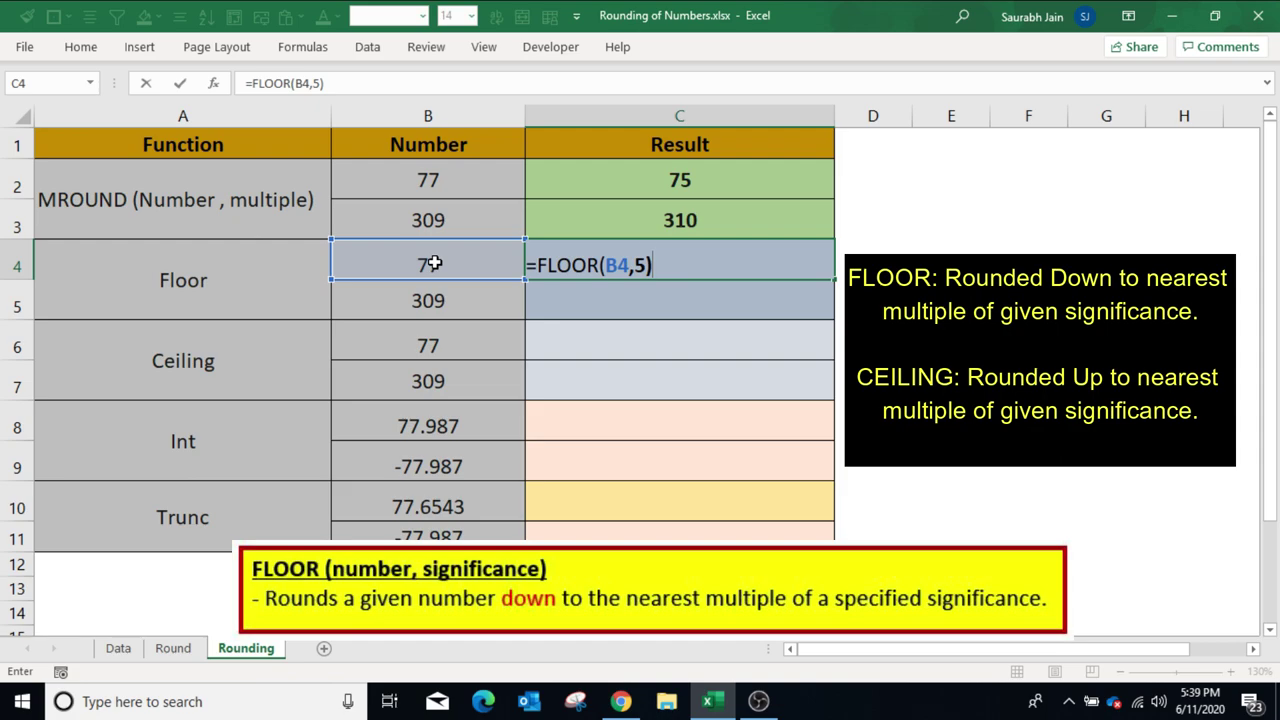
key(Return)
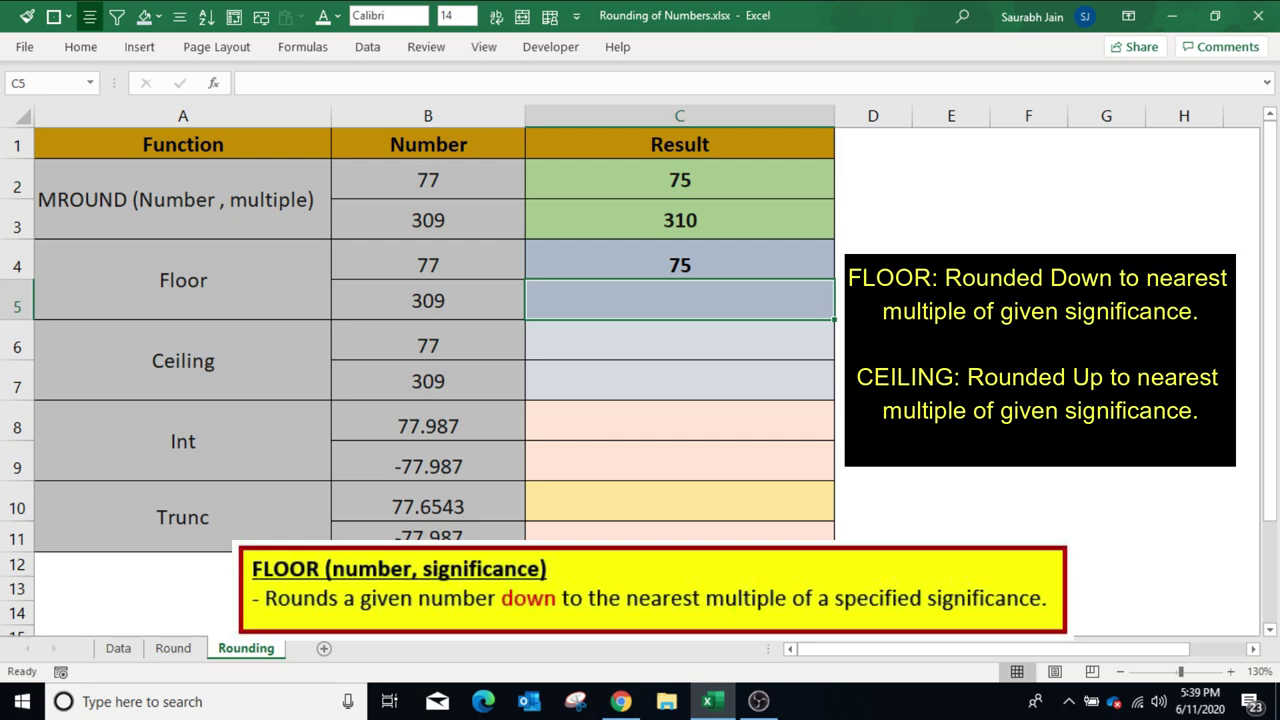
text(=)
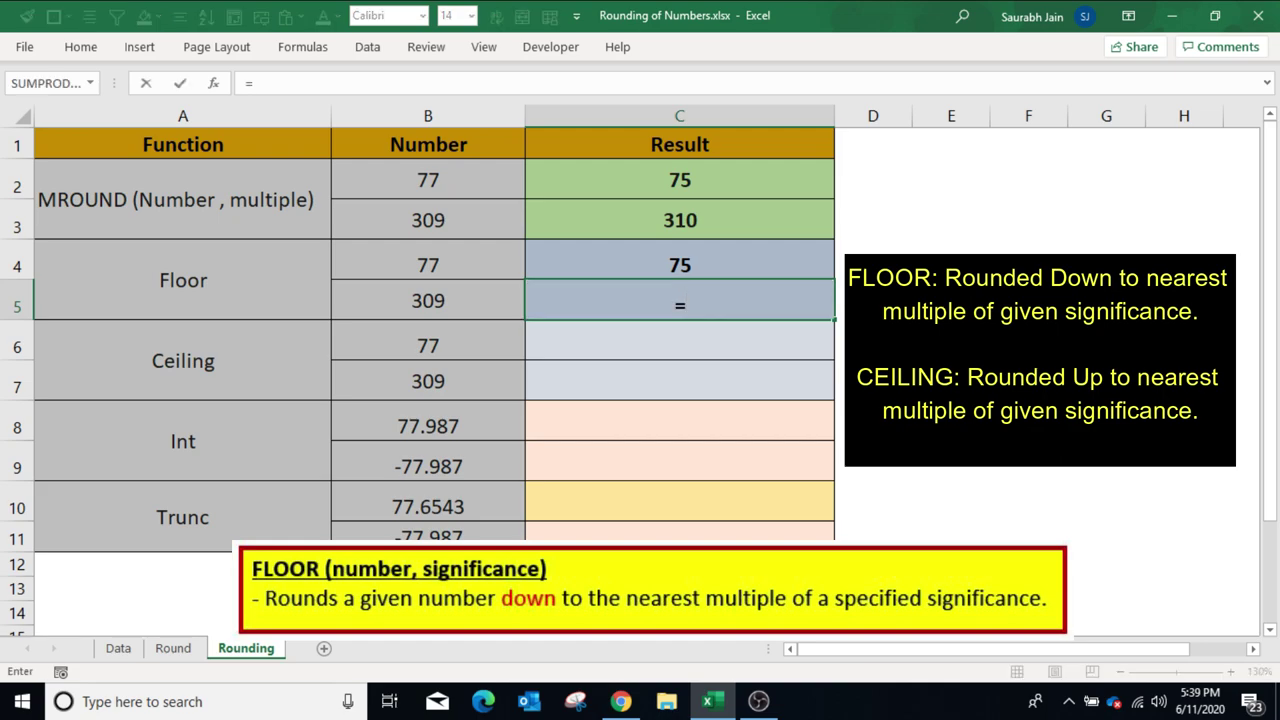
text(FLOOR()
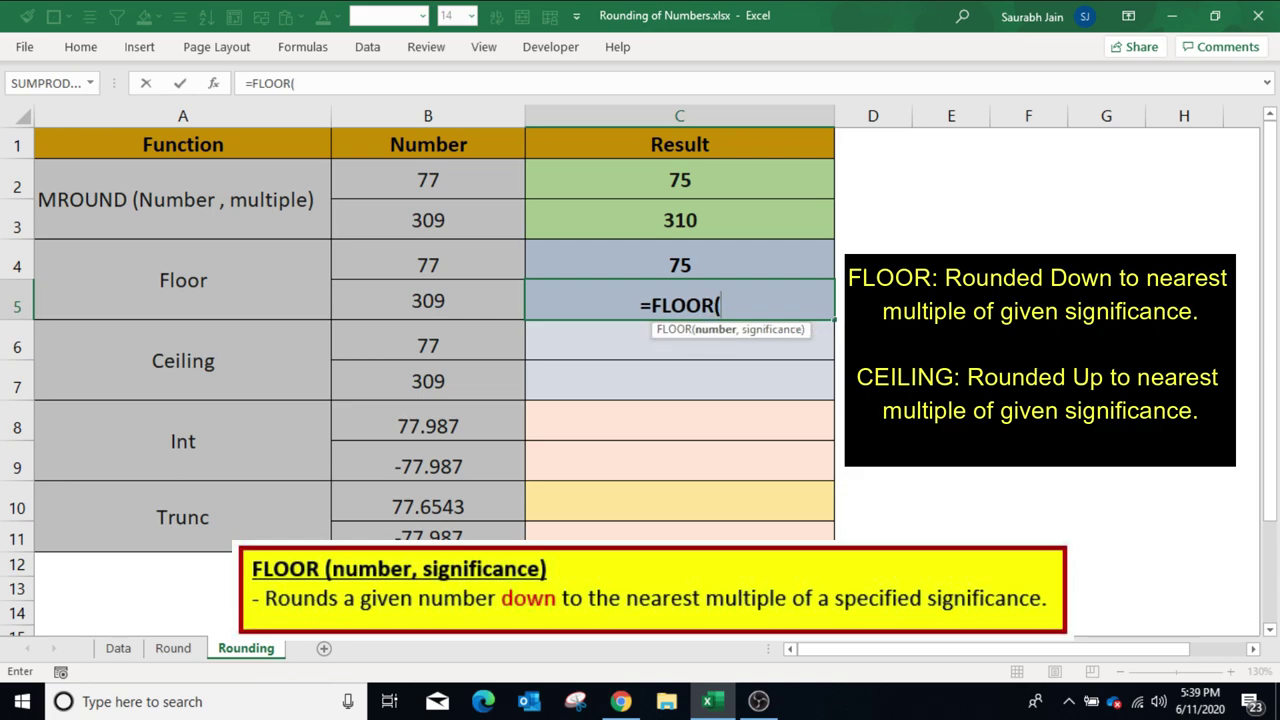
click(443, 301)
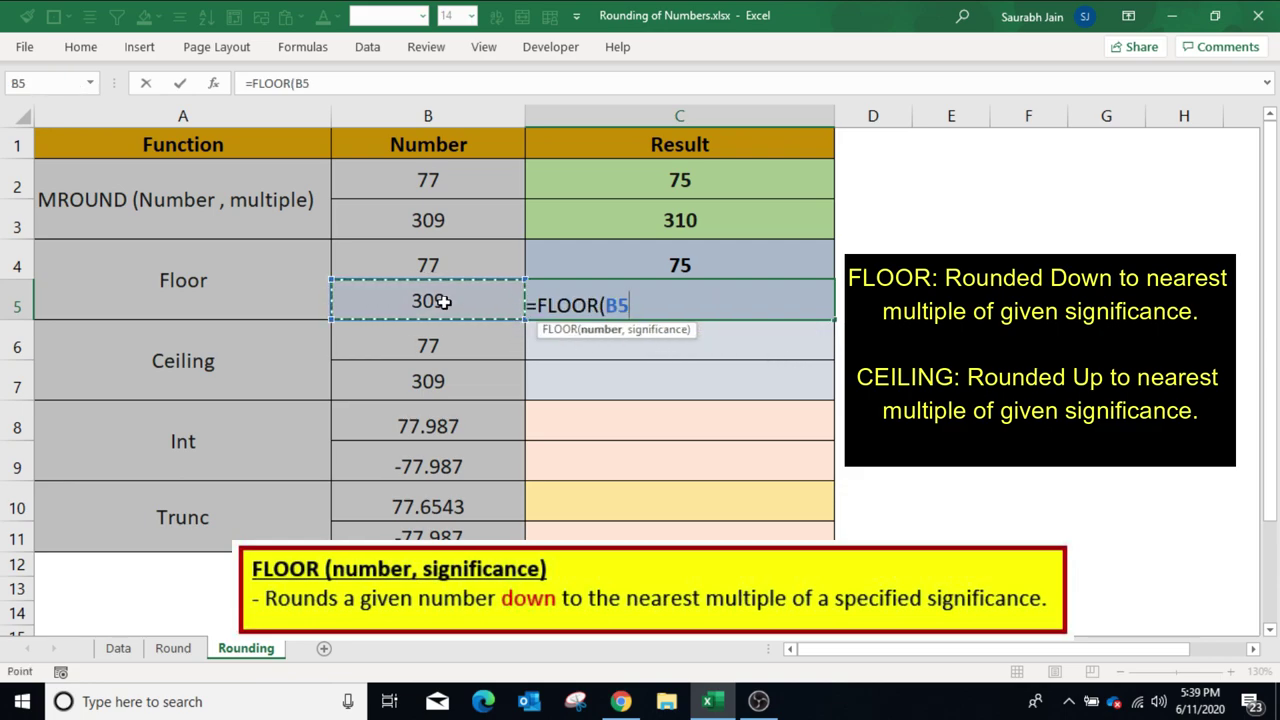
text(,5))
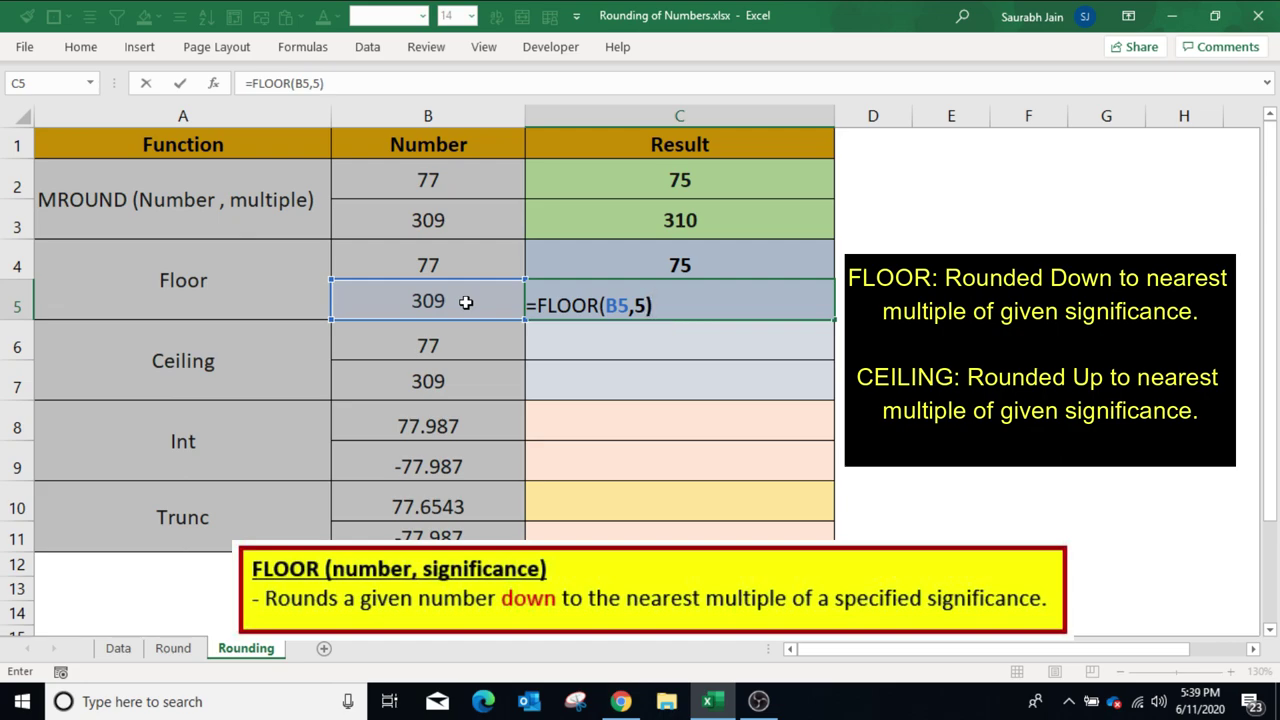
key(Return)
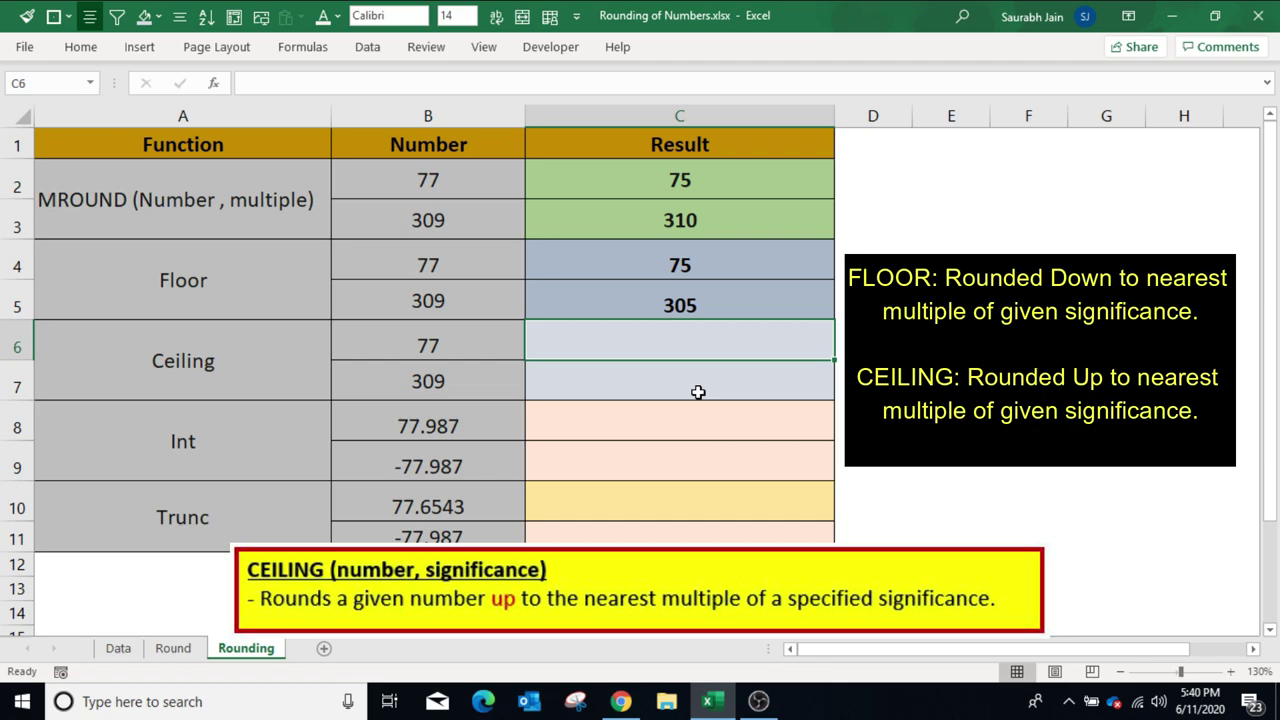
Step: Enter CEILING formulas with multiple 5: 77 in B6 becomes 80 in C6, 309 in B7 becomes 310 in C7
text(=ceiling)
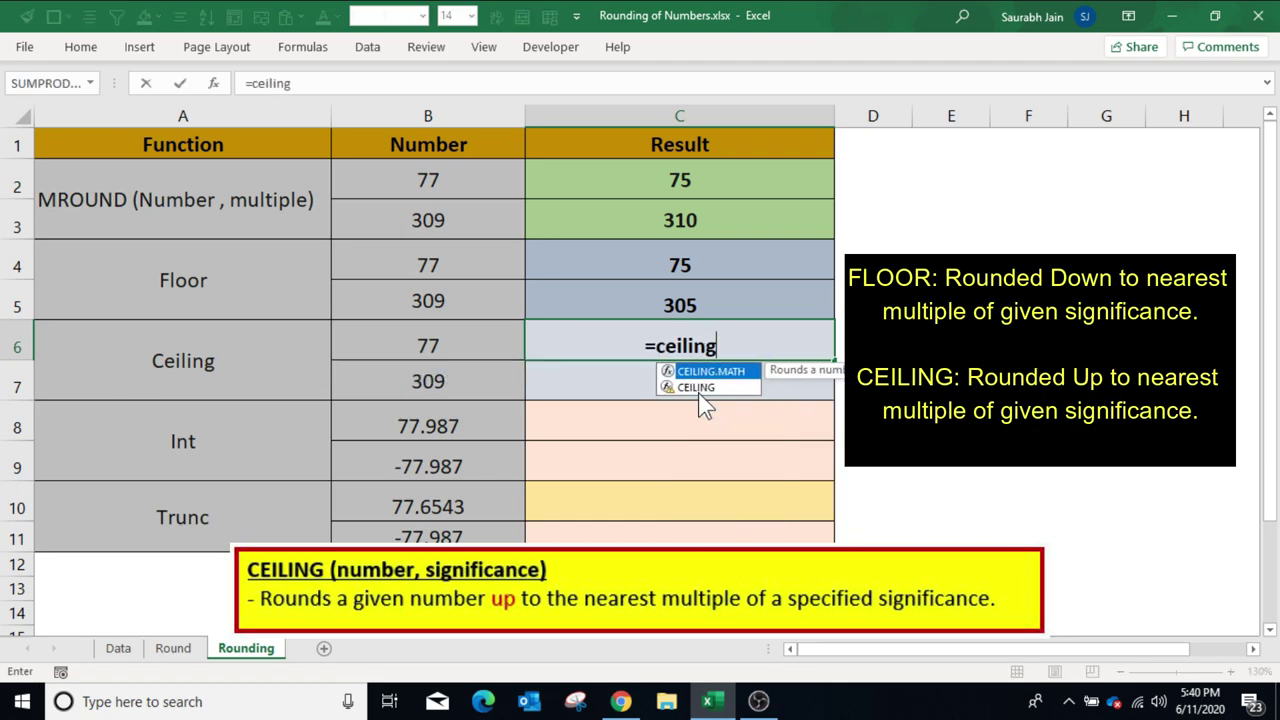
text(()
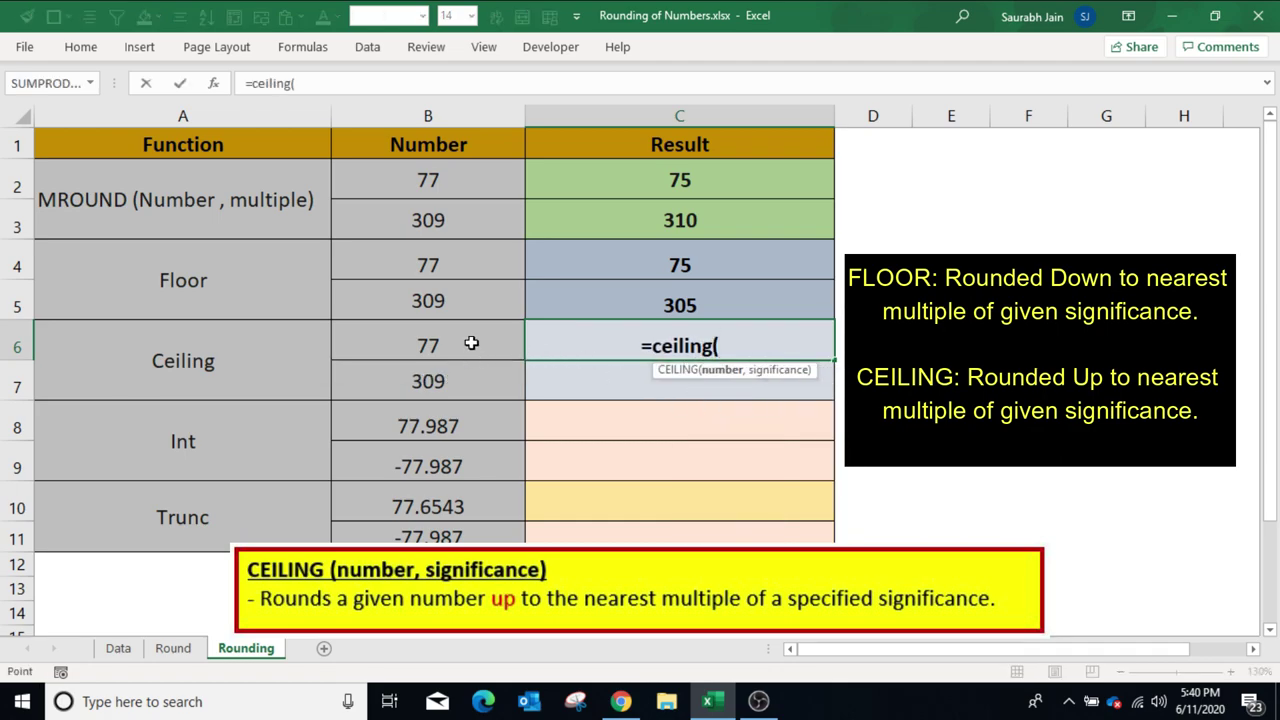
click(471, 343)
text(,5)
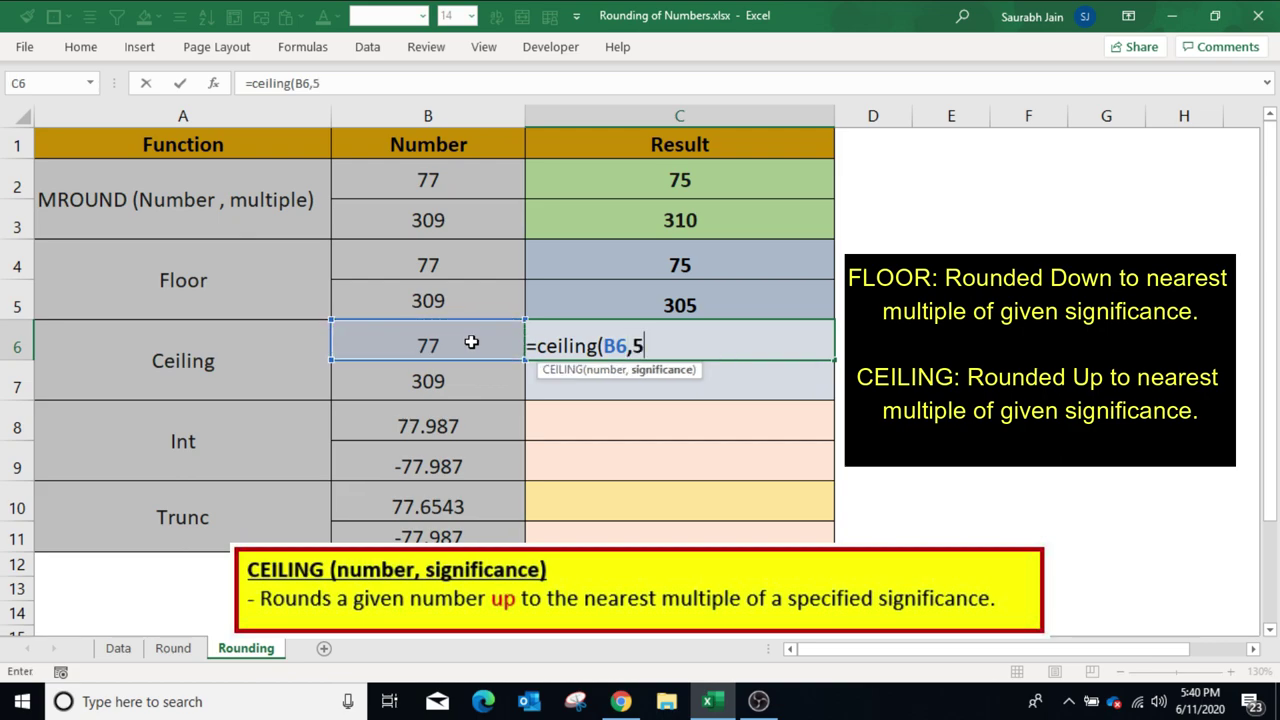
text())
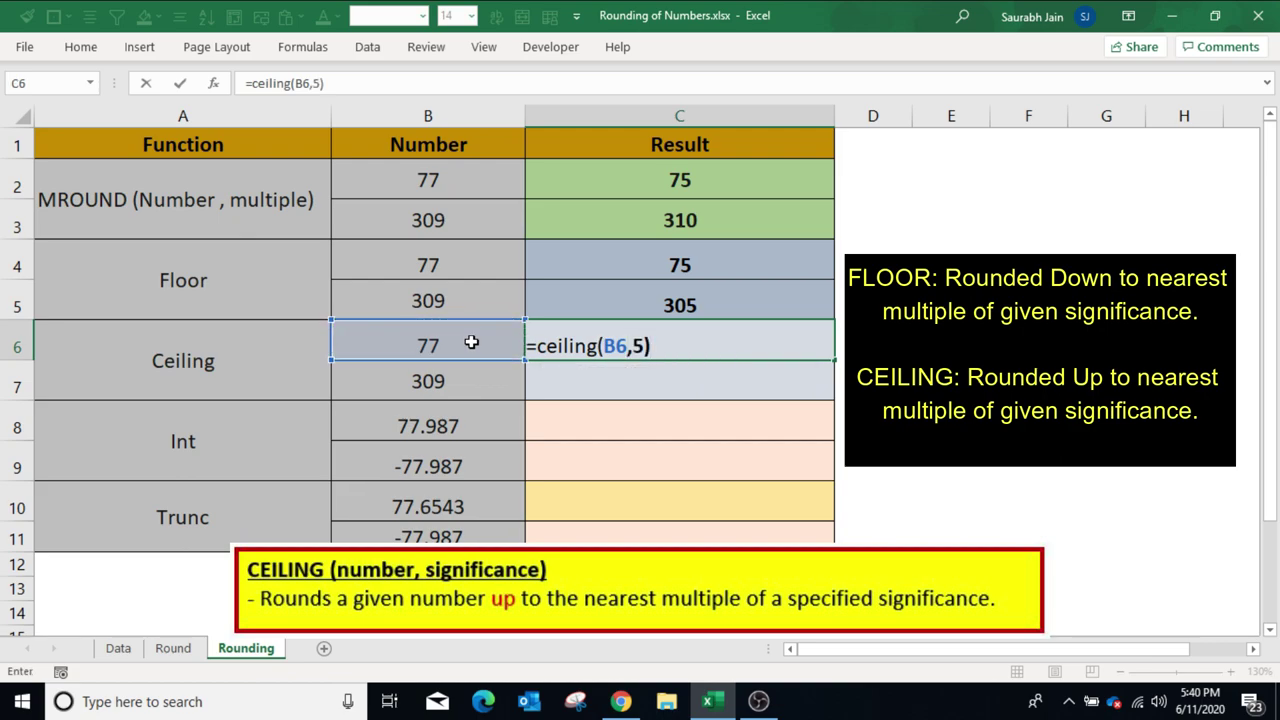
key(Return)
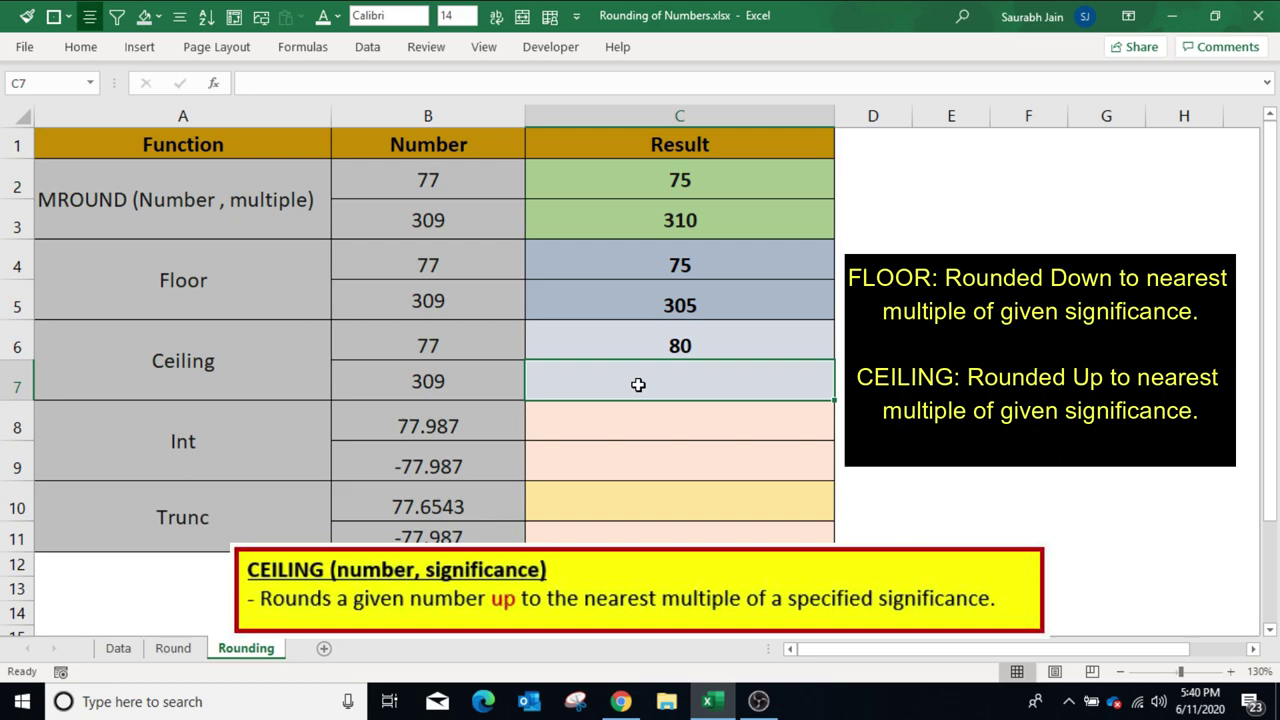
text(=)
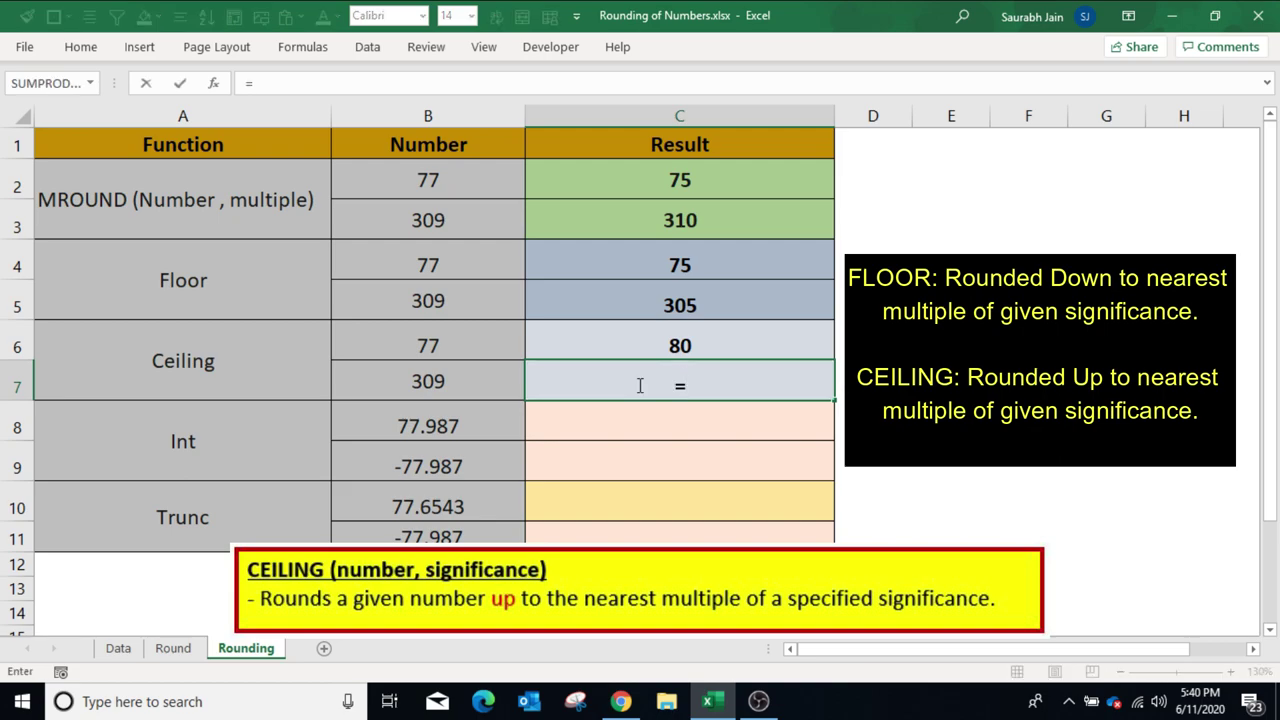
text(ceiling()
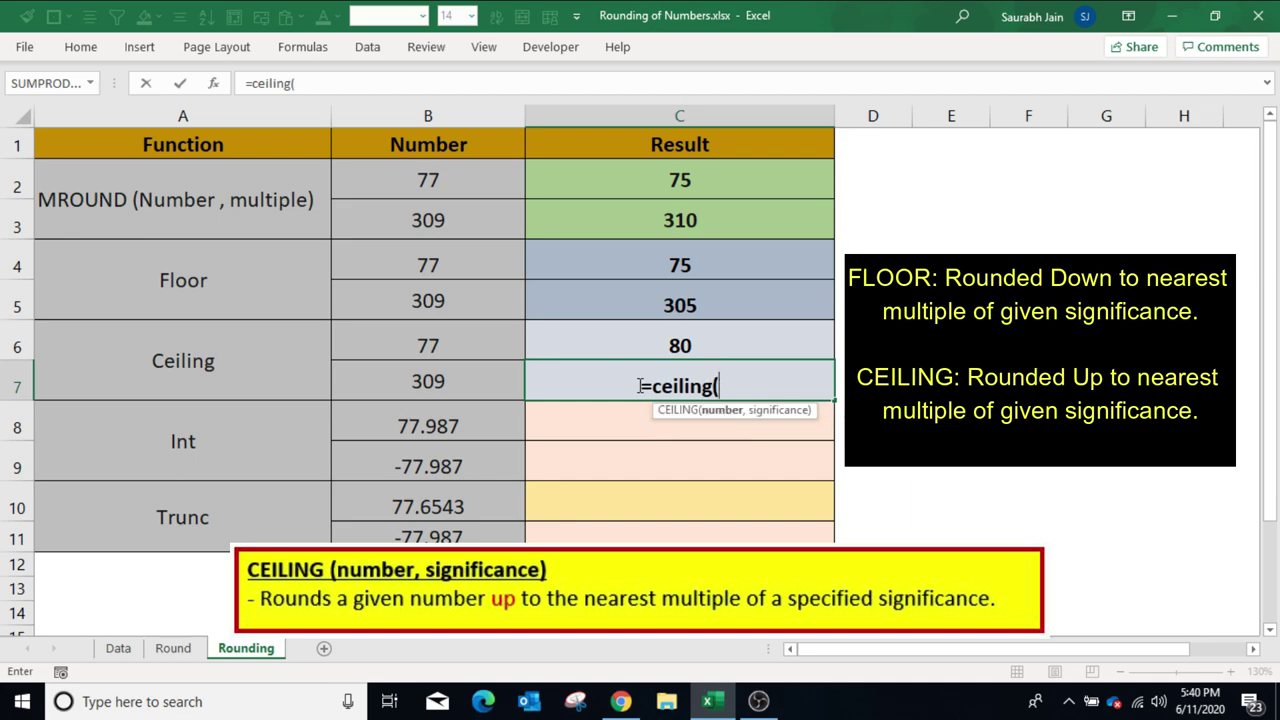
click(466, 385)
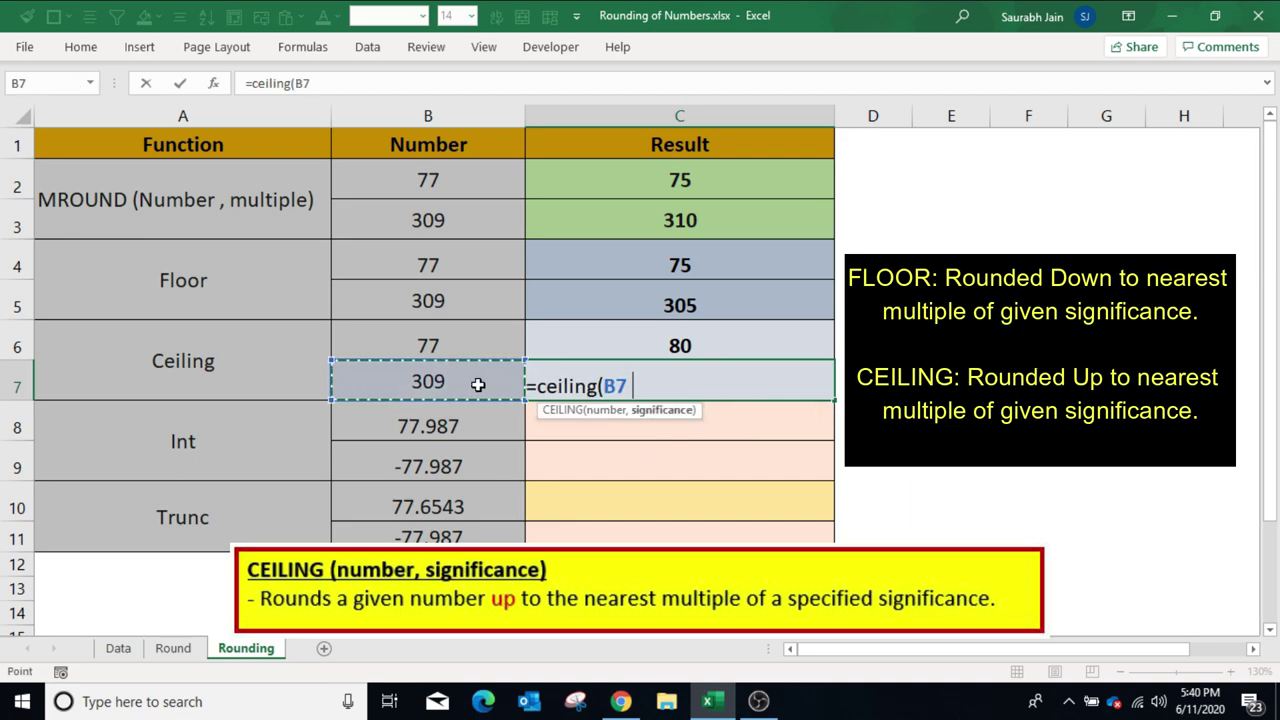
text(,5)
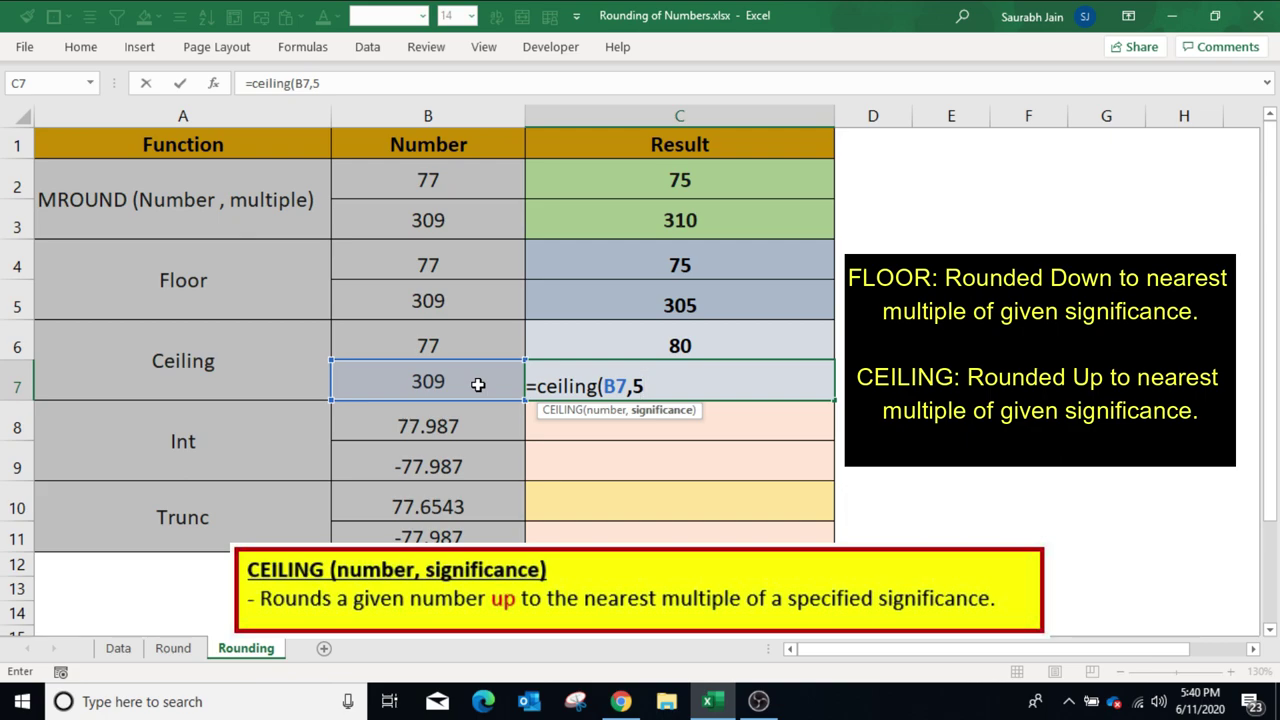
text())
key(Return)
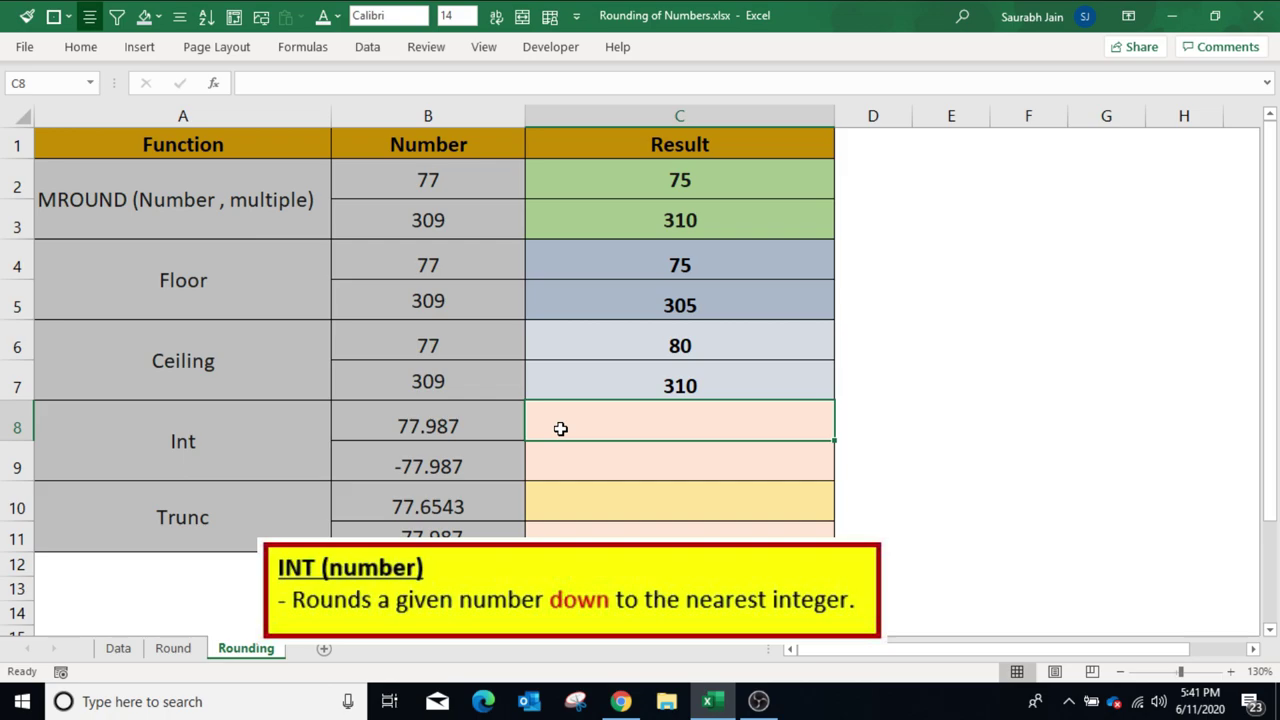
Step: Enter =INT(B8) in C8 and =INT(B9) in C9, giving 77 and -78
text(=INT)
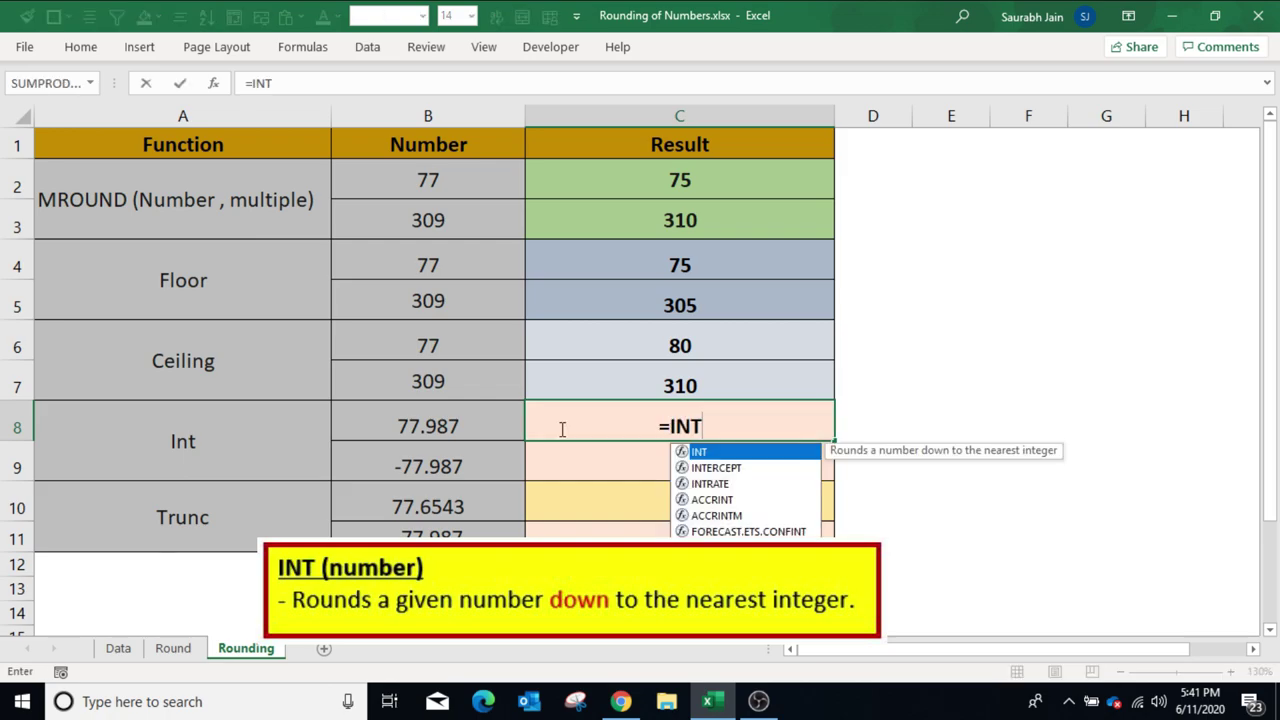
text(()
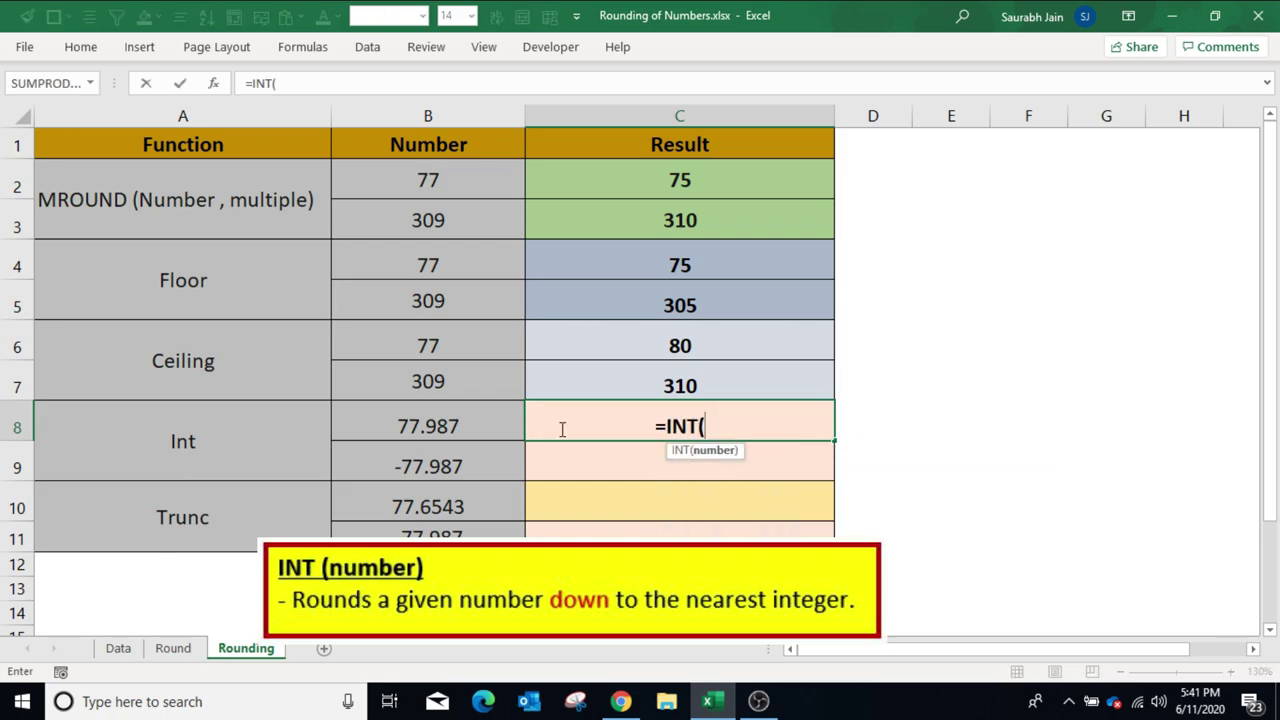
click(453, 421)
text())
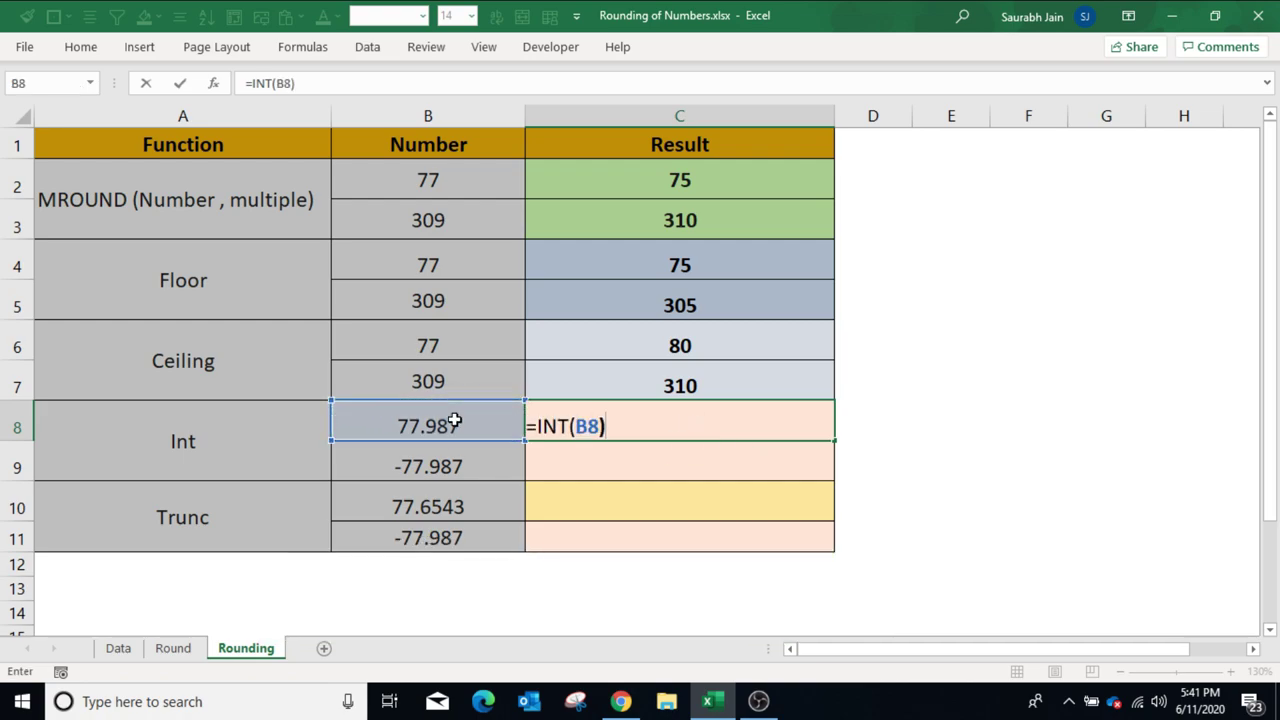
key(Return)
key(Up)
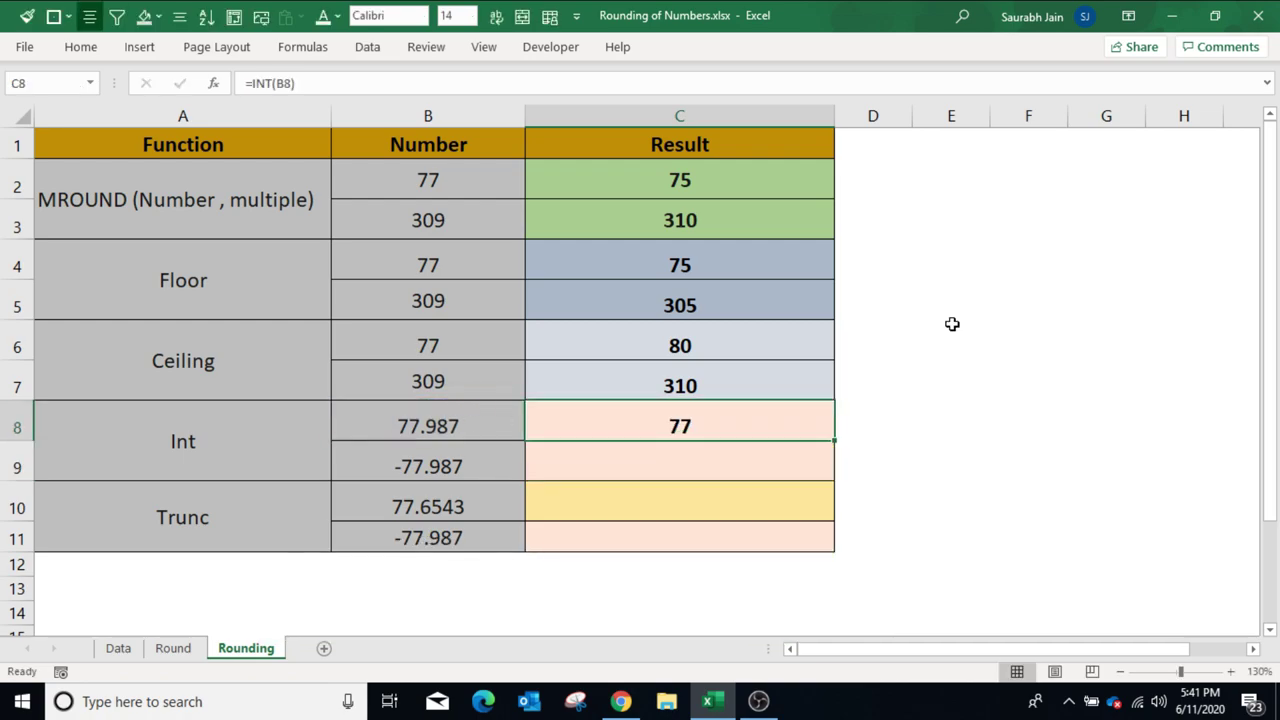
key(Down)
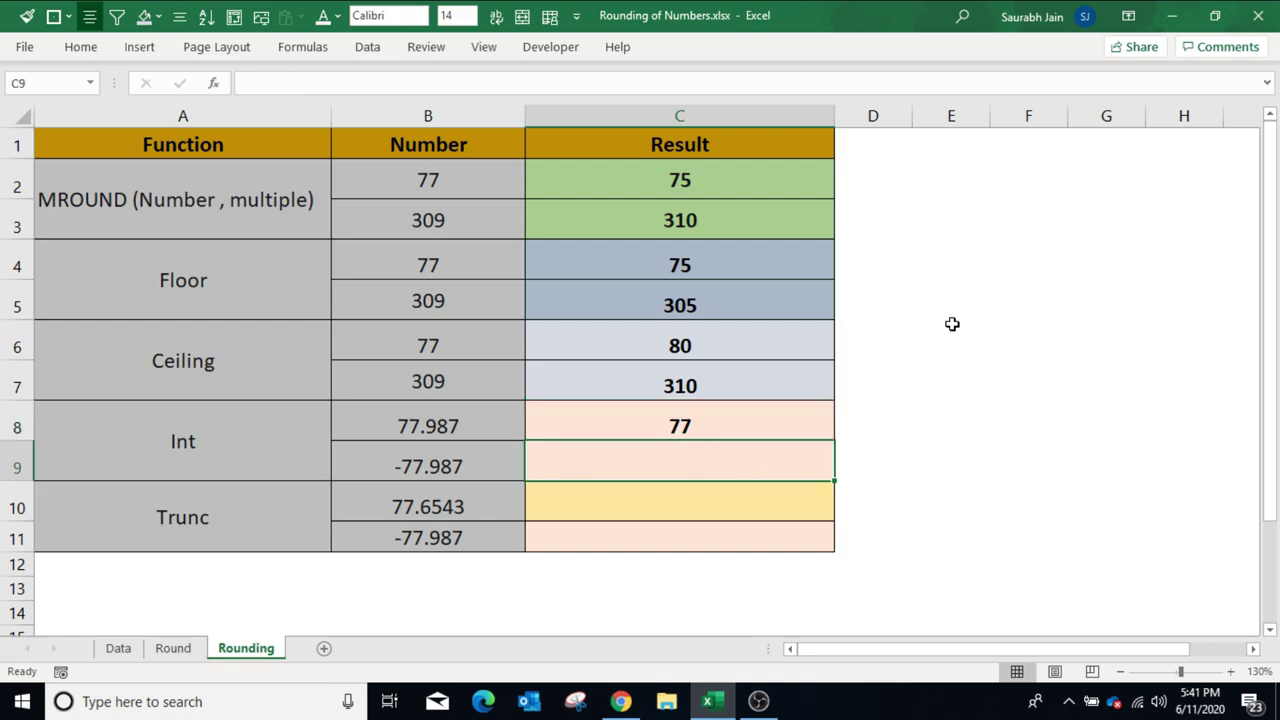
text(=)
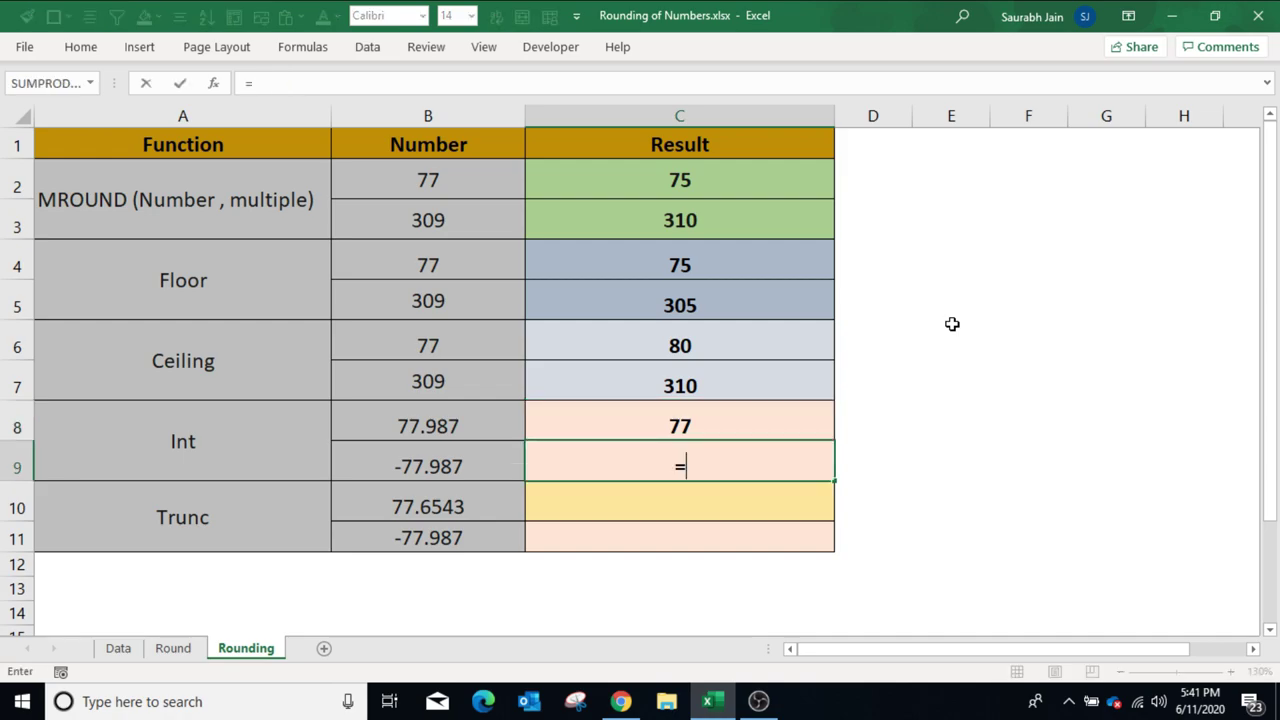
text(INT()
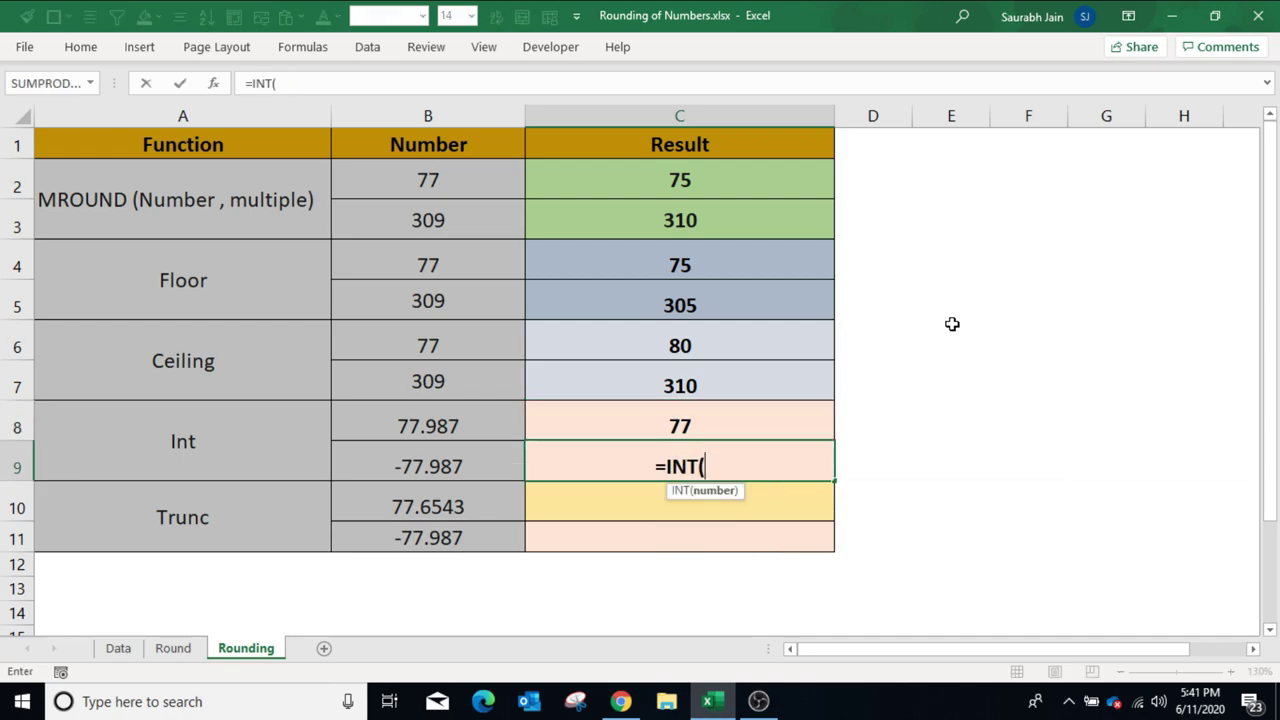
click(440, 464)
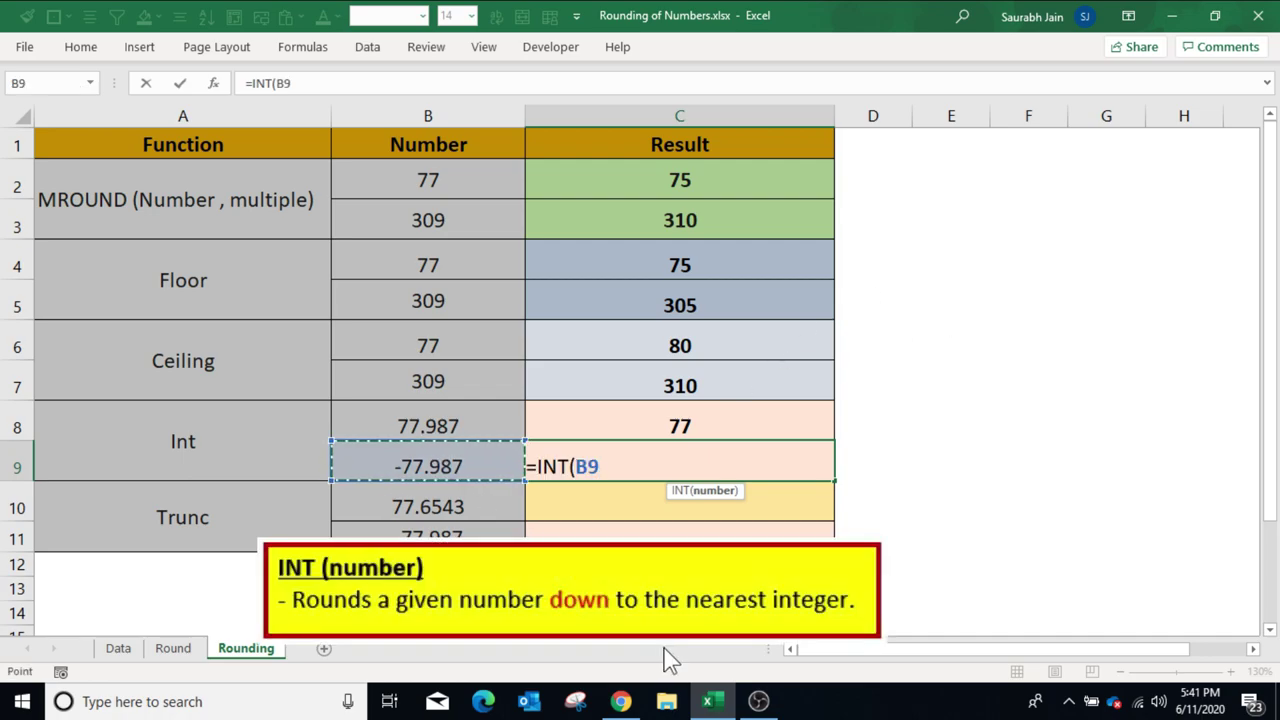
text())
key(Return)
key(Up)
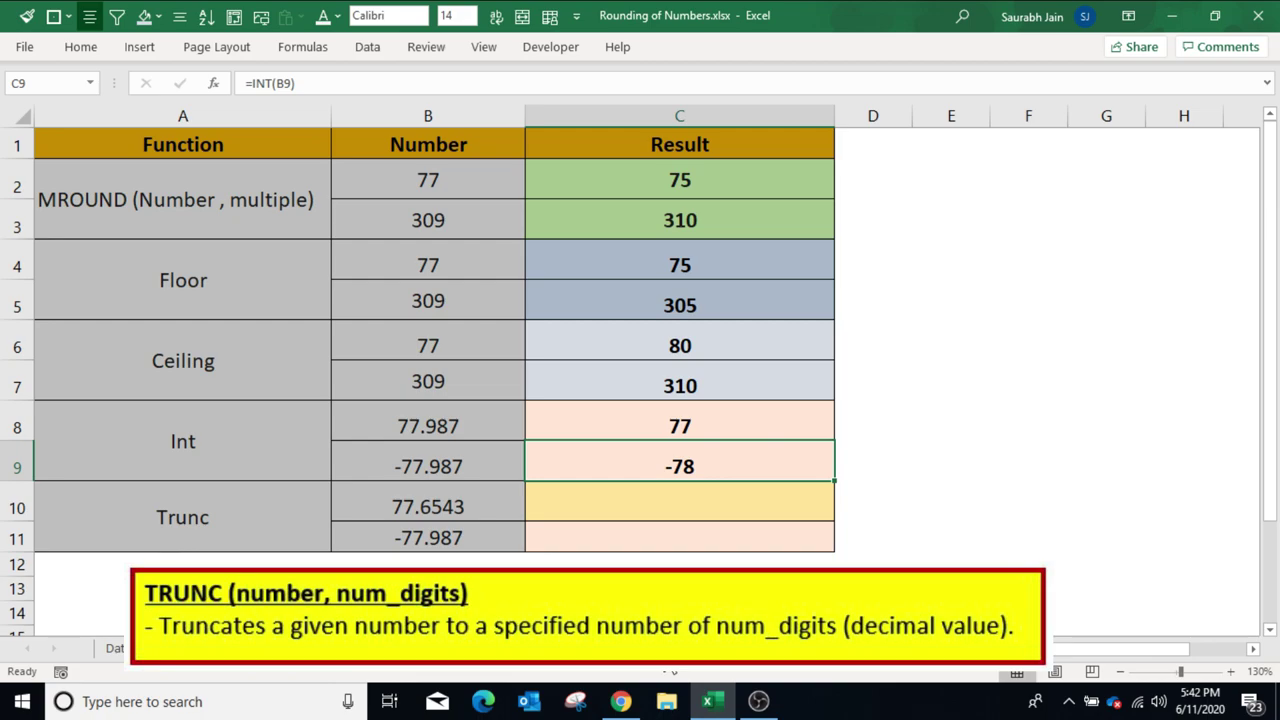
Step: Enter =TRUNC(B10,0) in C10 to truncate 77.6543 to a whole number
key(Down)
text(=)
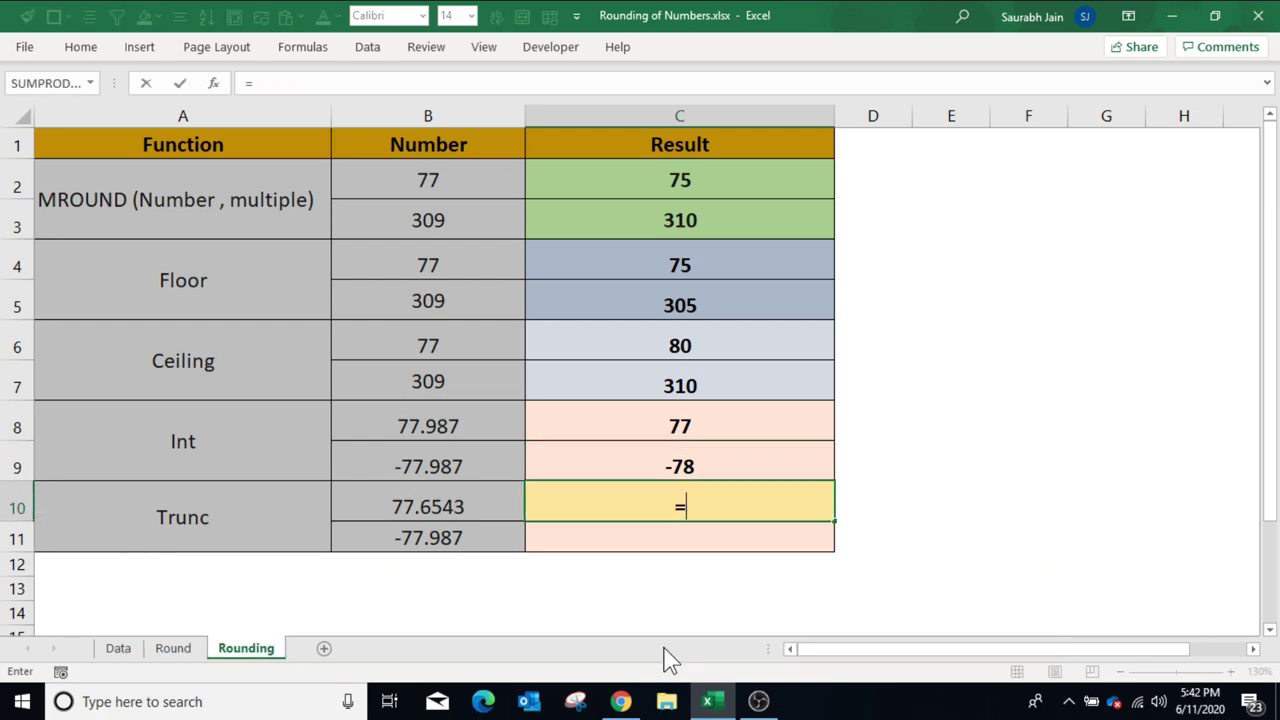
text(tr)
key(BackSpace)
text(trunc)
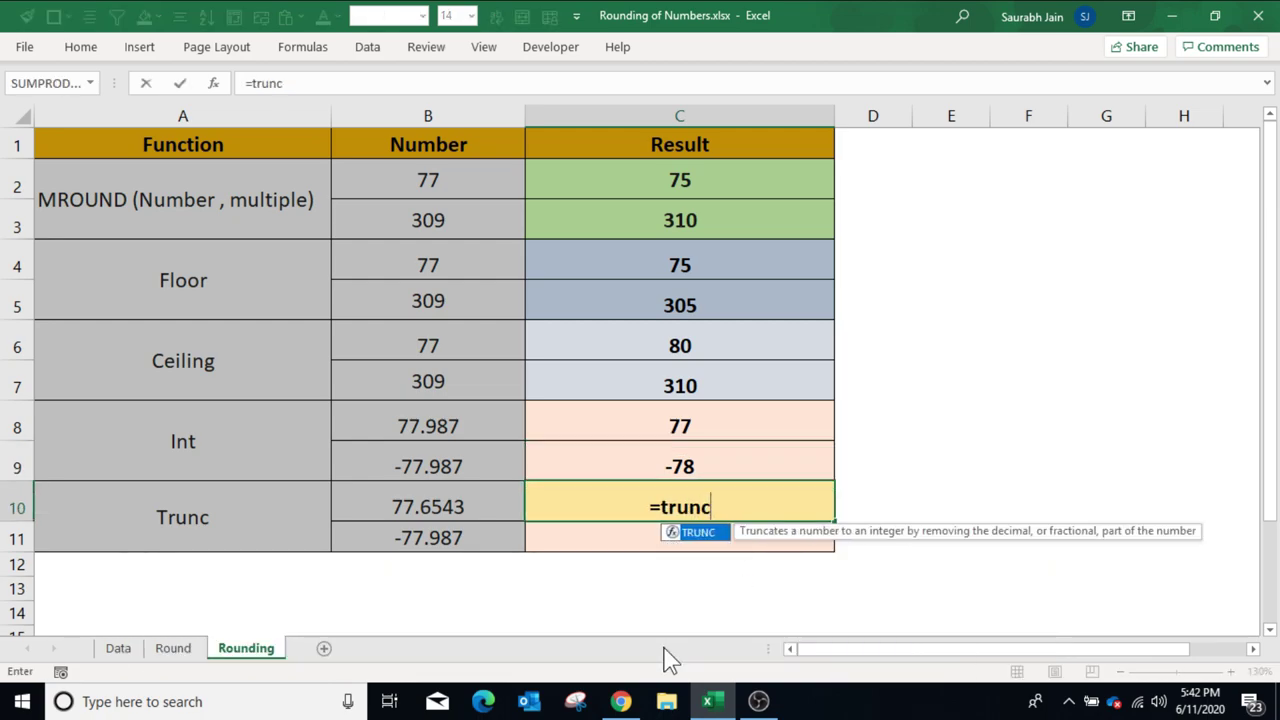
text(()
key(Left)
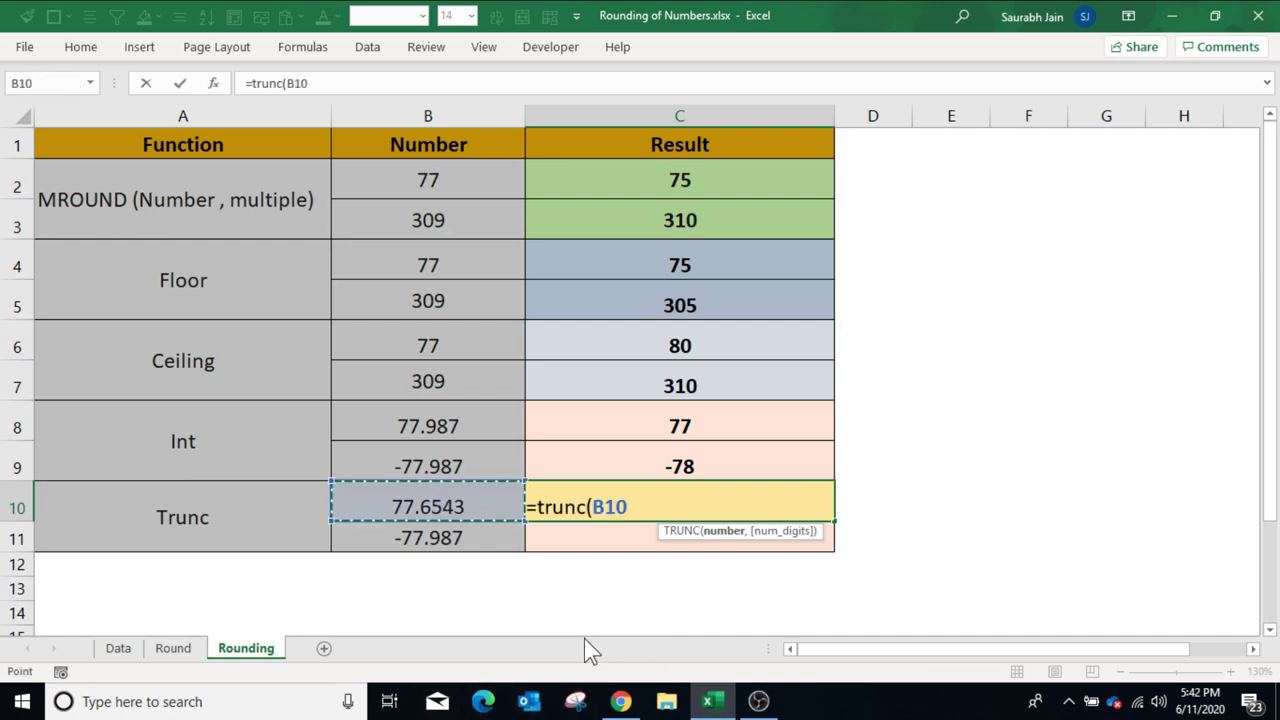
text(,)
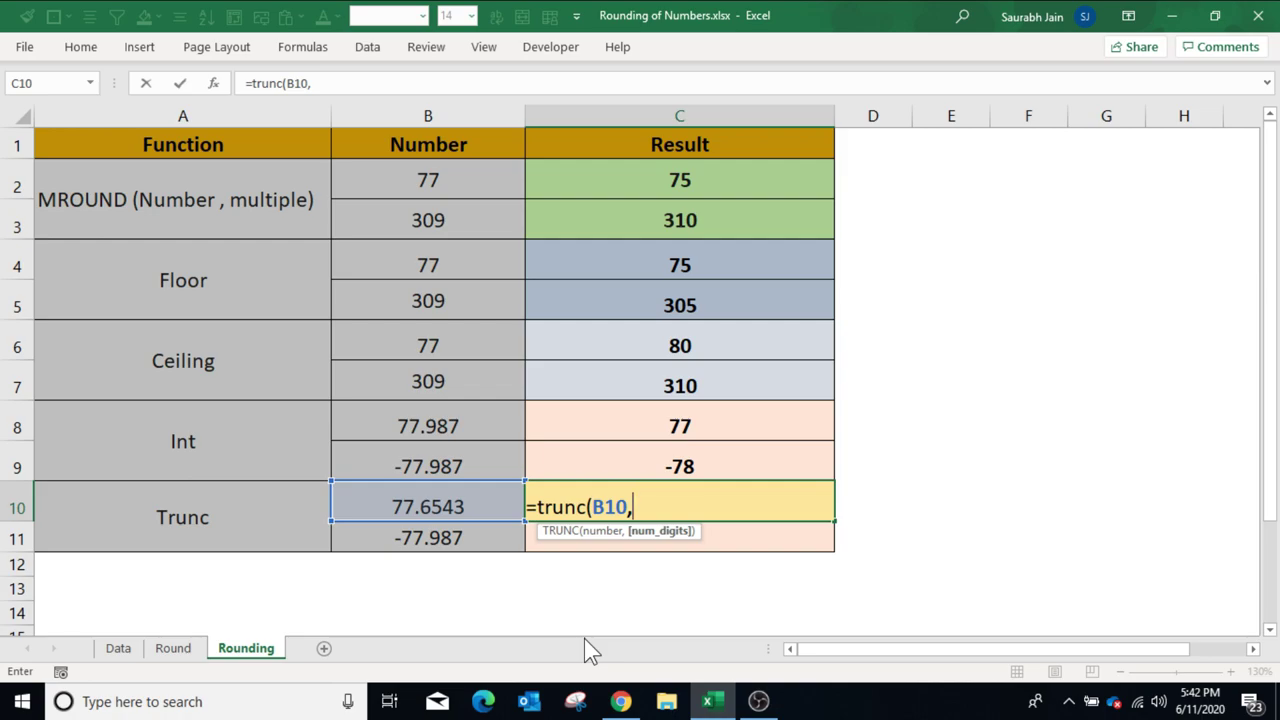
text(0))
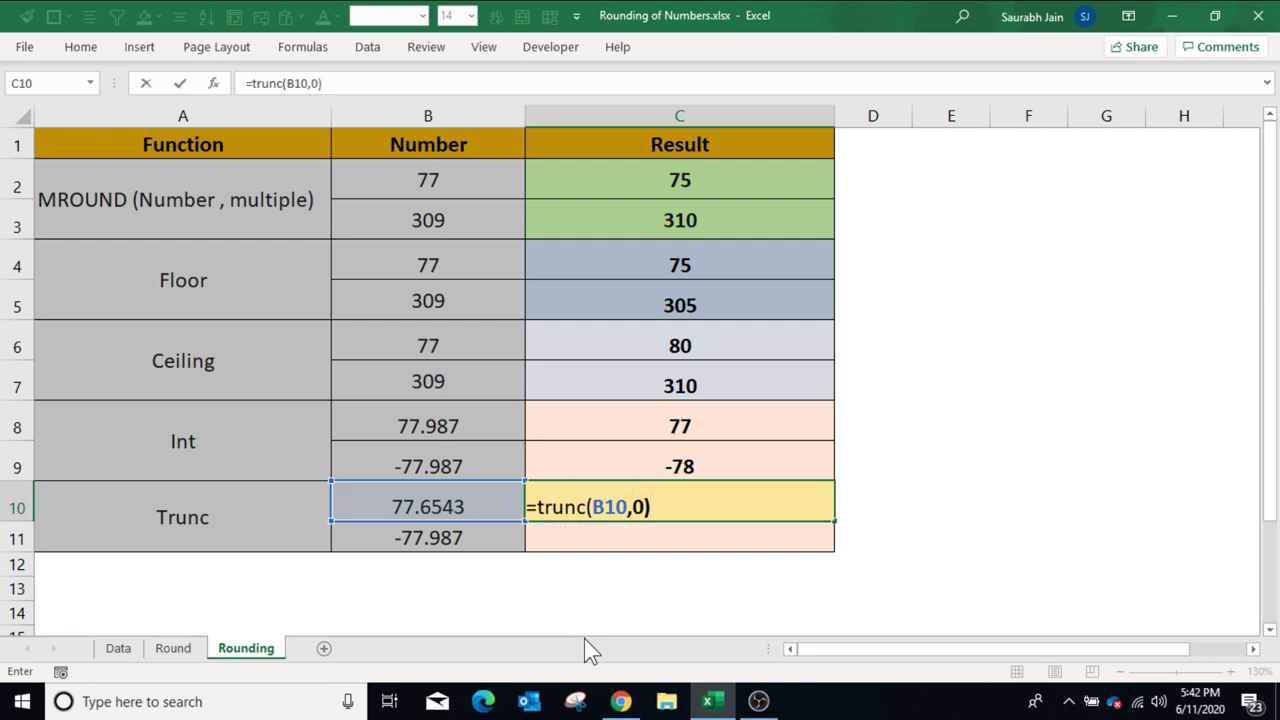
key(Return)
Step: Change C10's digit count to 1, making it =TRUNC(B10,1) so it shows 77.6
key(Up)
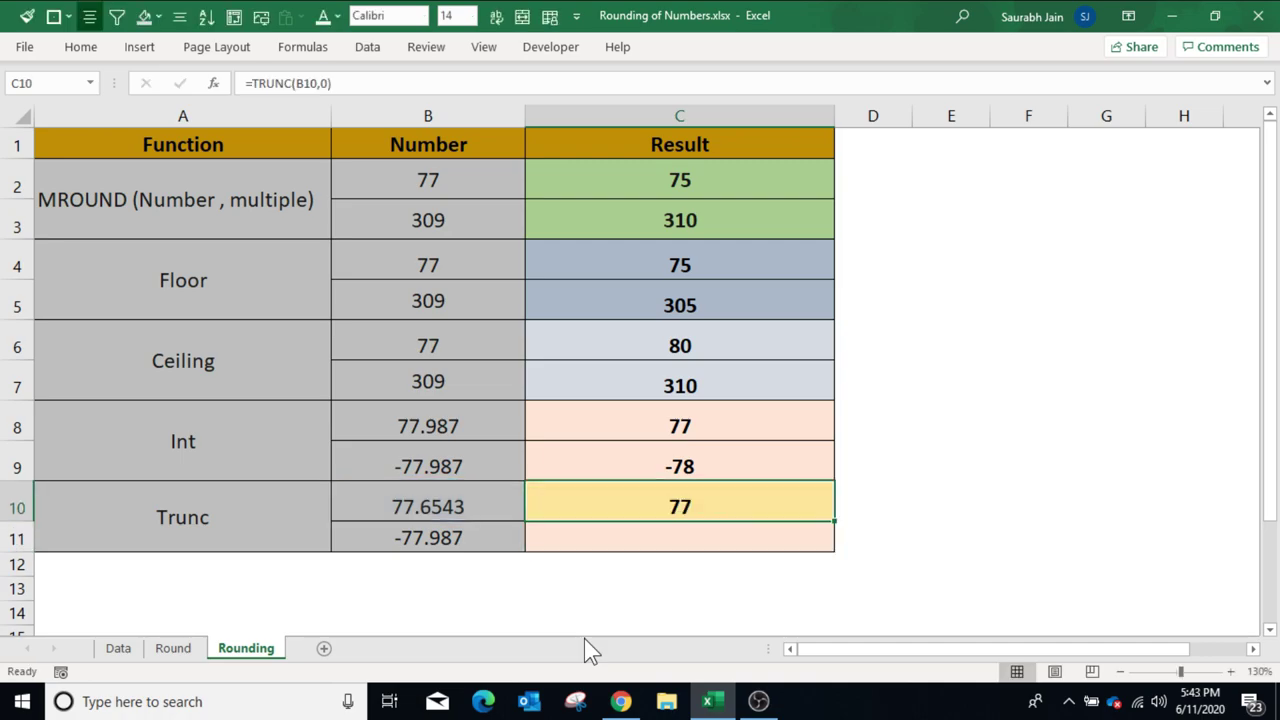
key(Return)
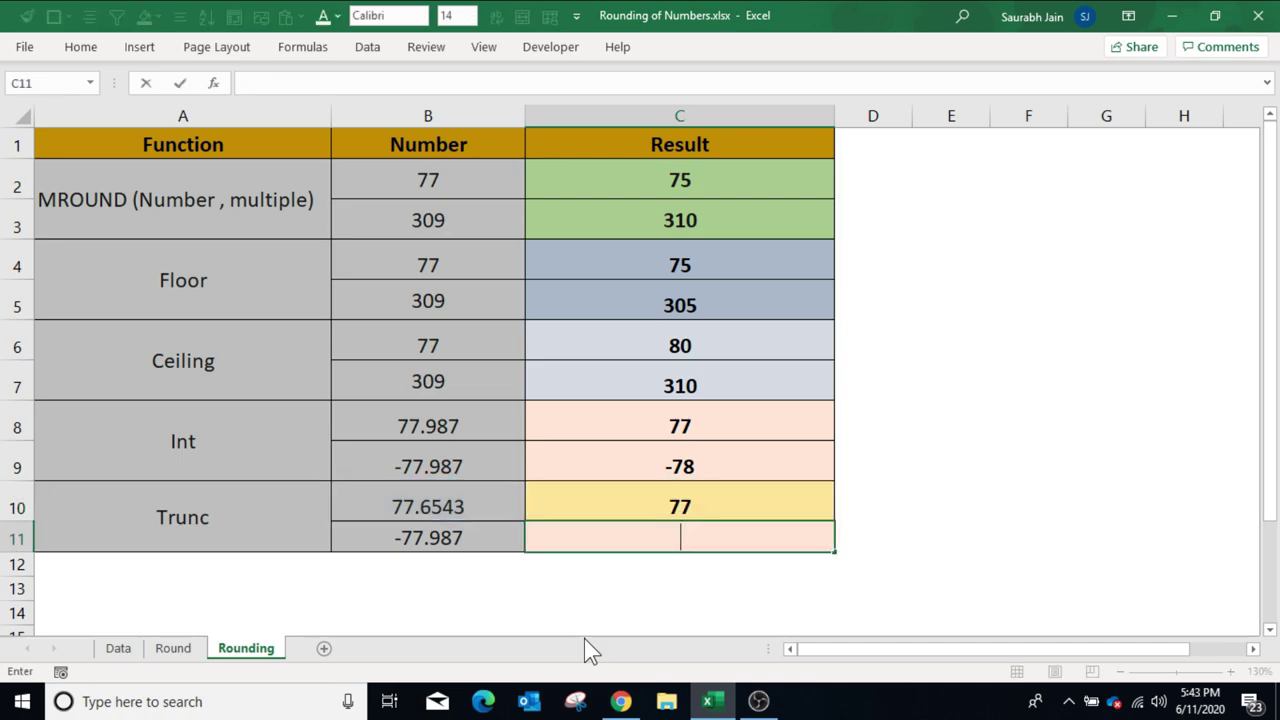
key(Up)
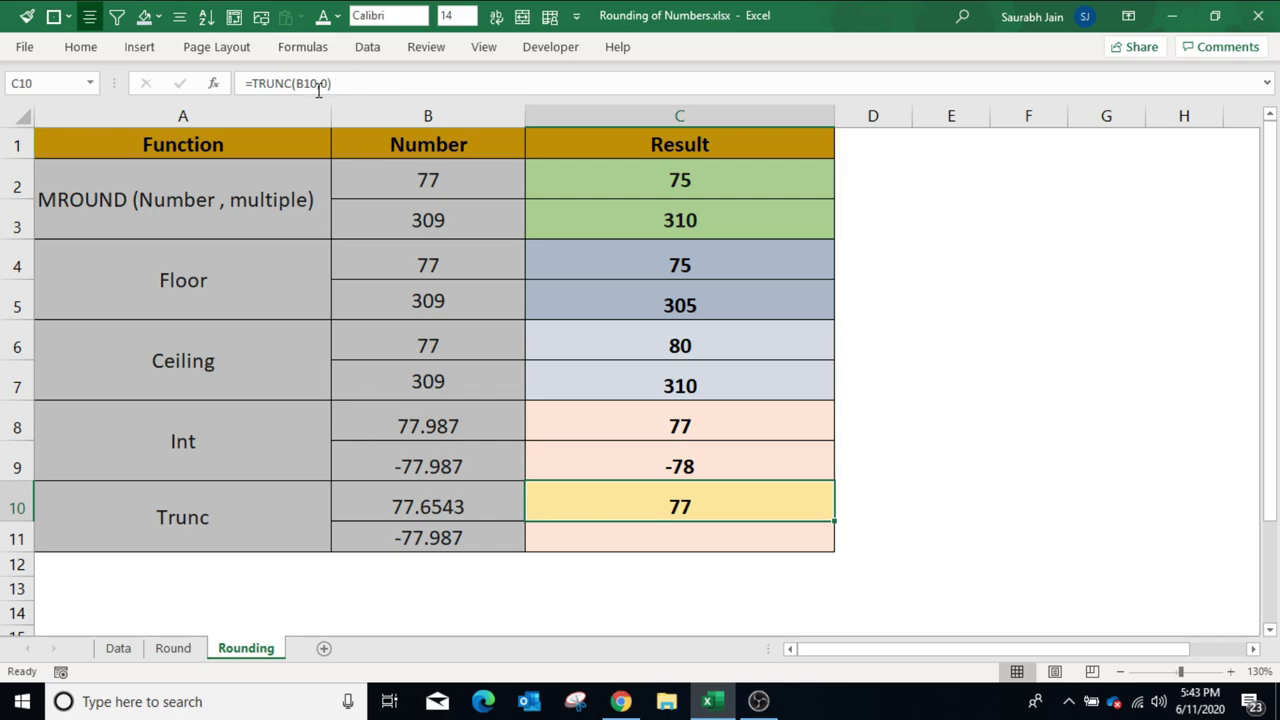
click(329, 83)
key(BackSpace)
text(1)
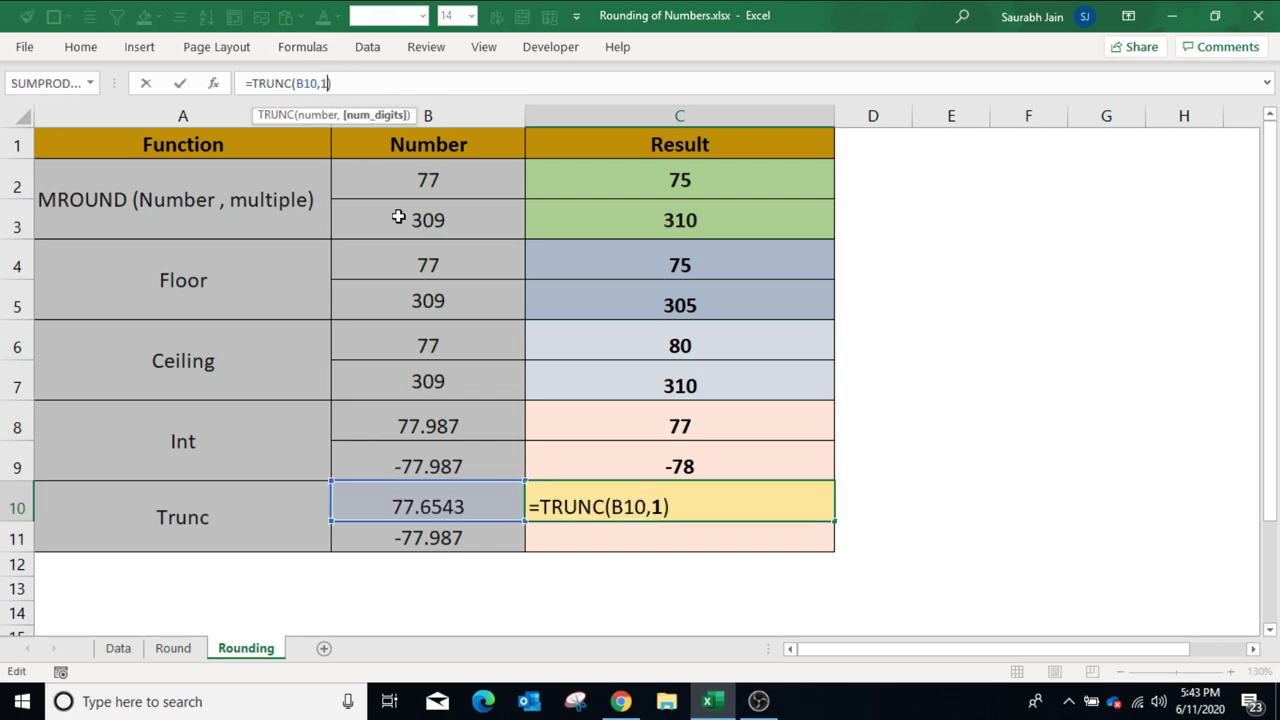
key(Return)
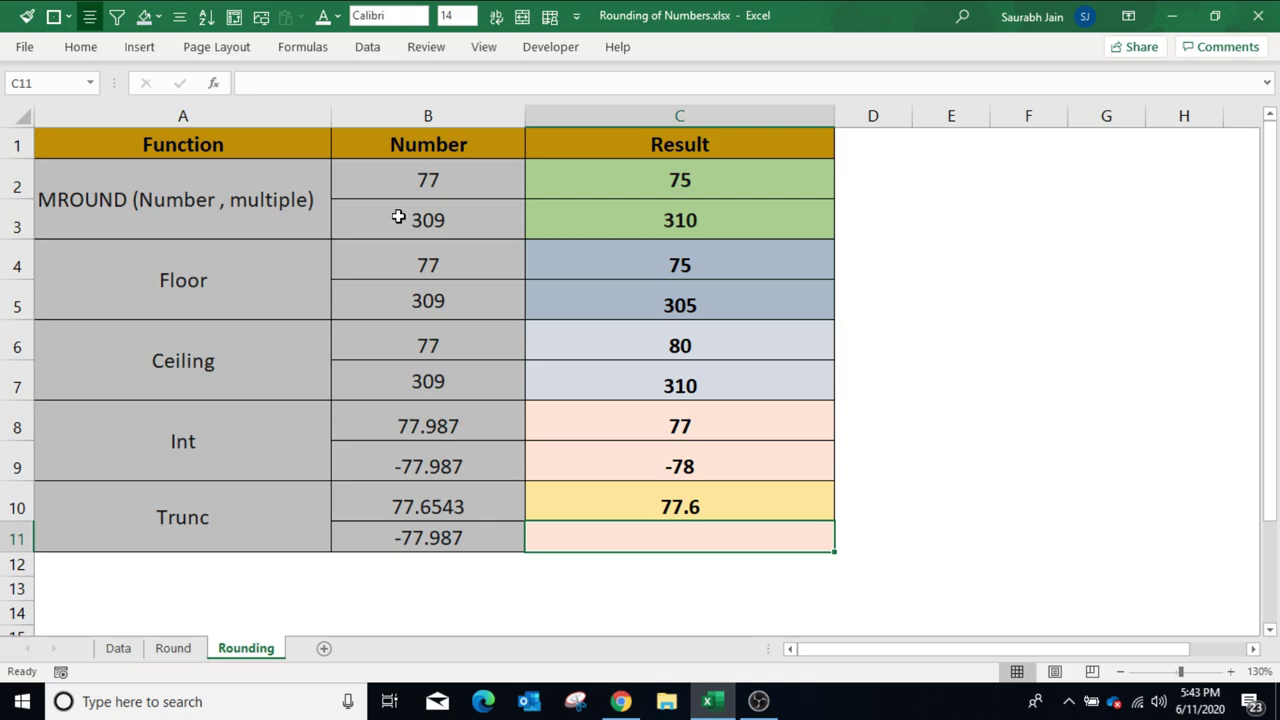
Step: Enter =TRUNC(B11,2) in C11 so -77.987 displays as -77.98
text(=tr)
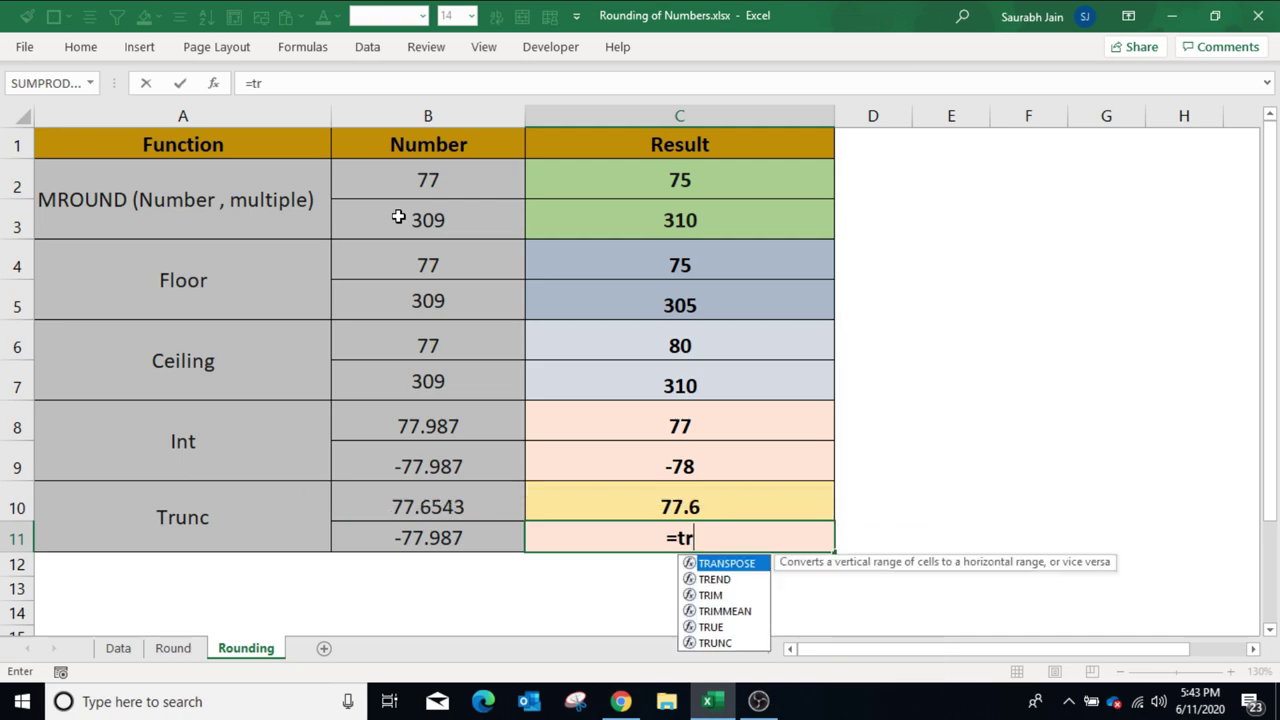
text(unc()
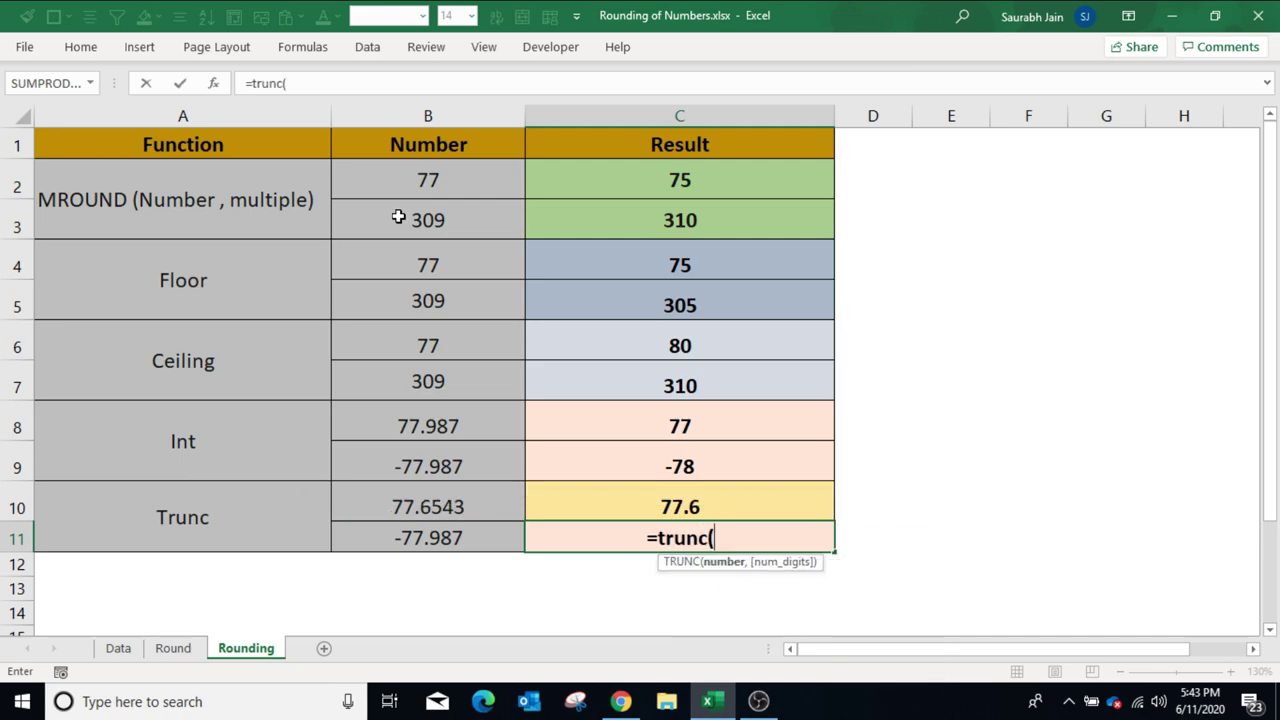
key(Left)
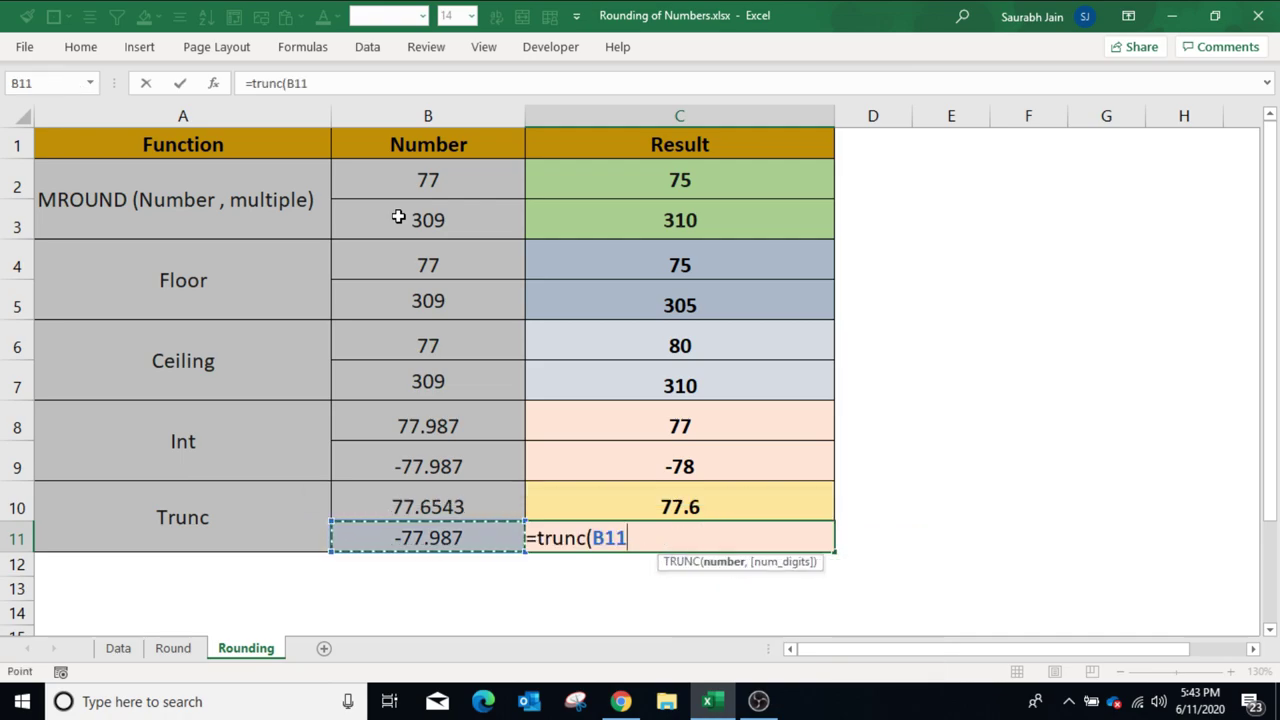
text(,2)
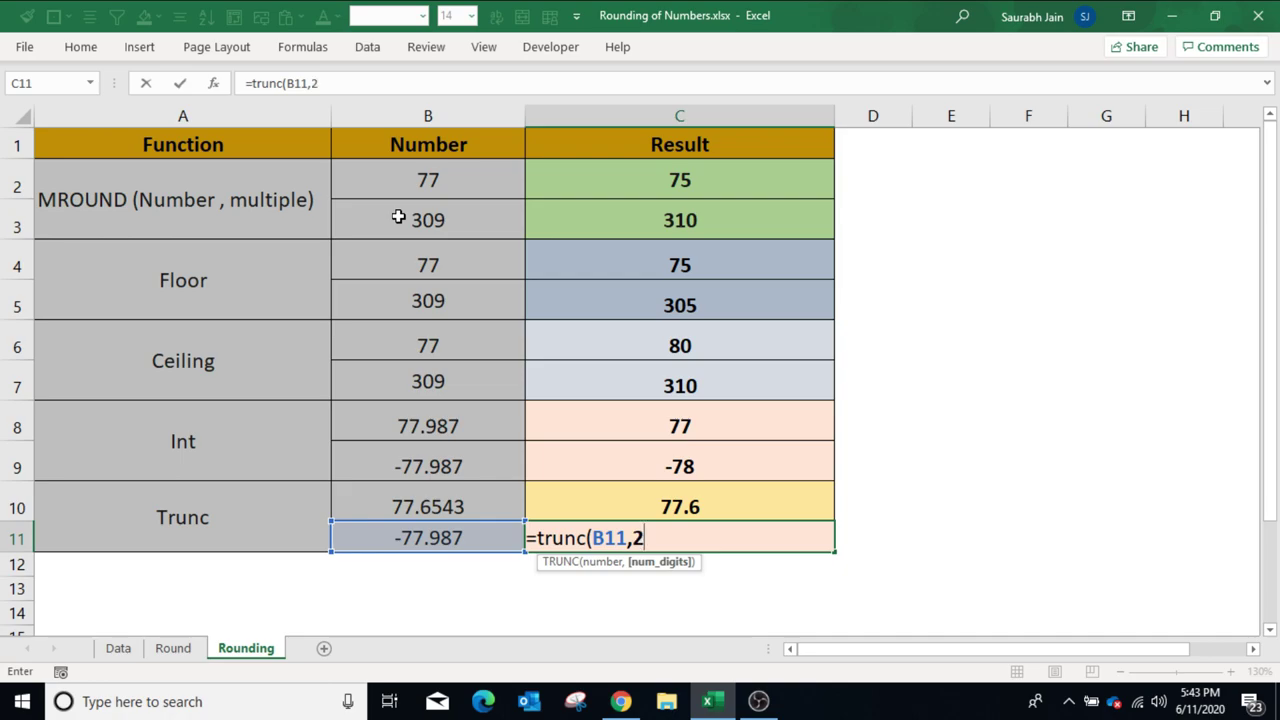
text())
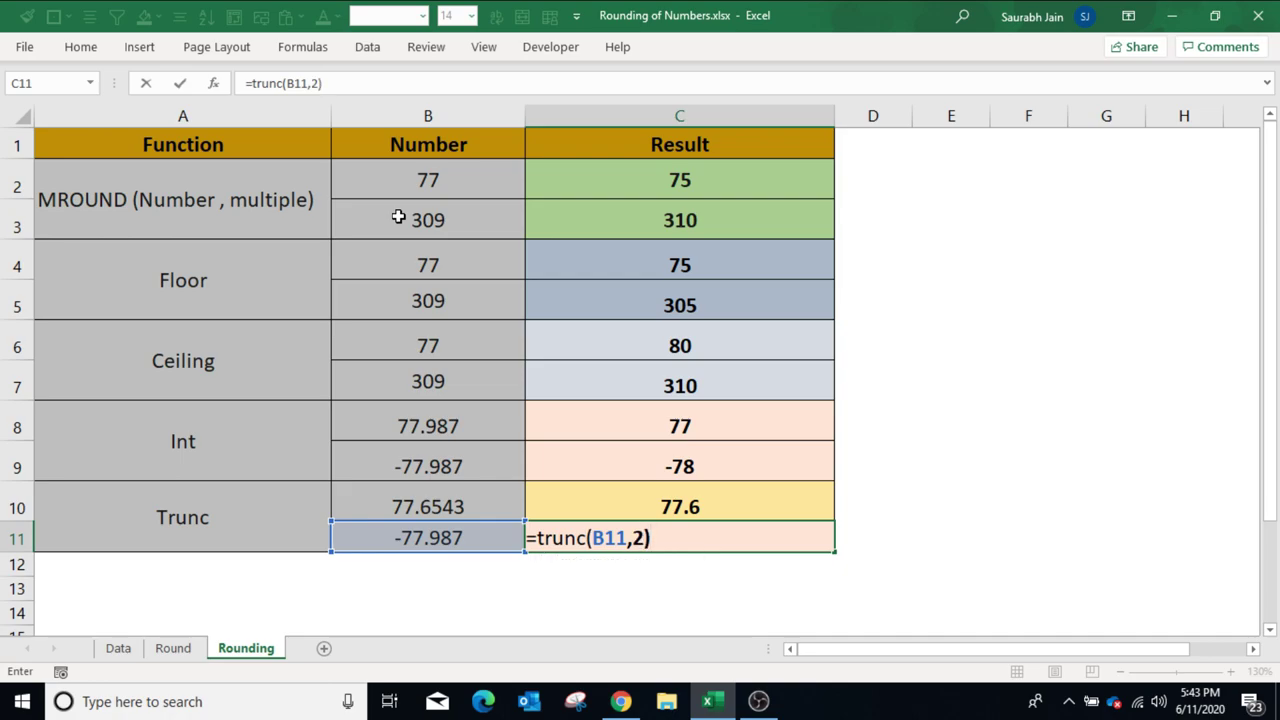
key(Return)
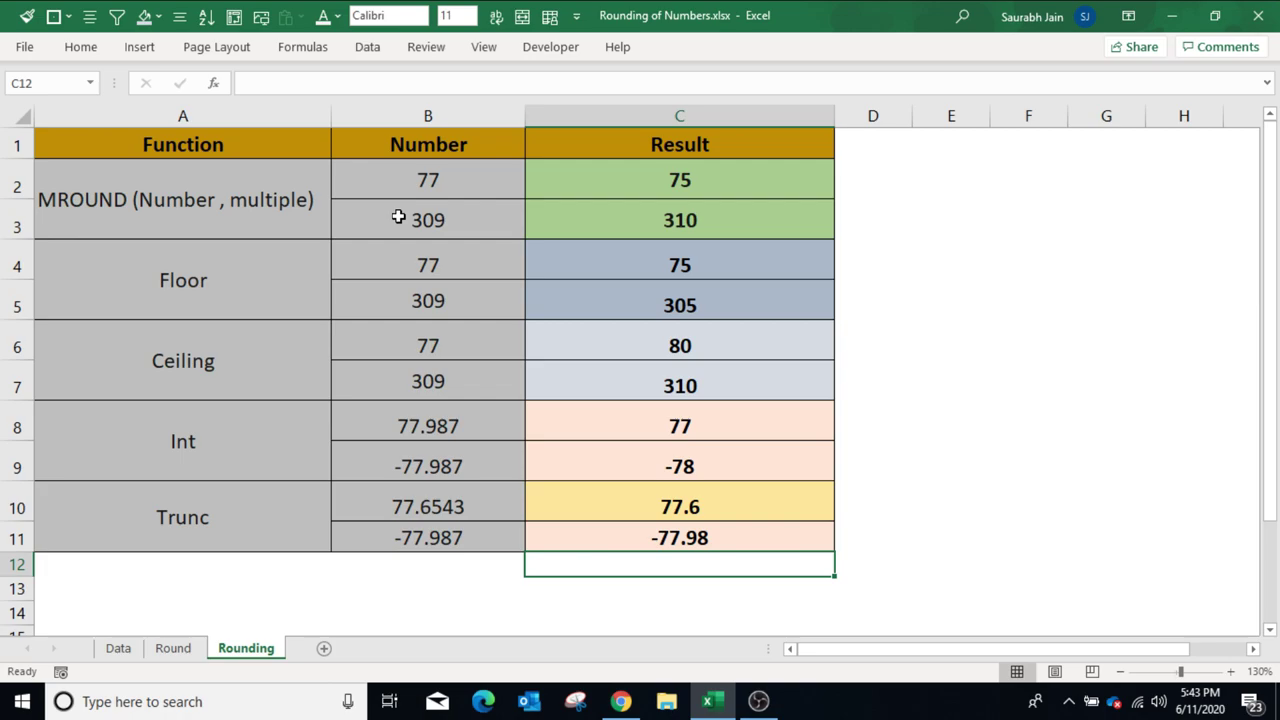